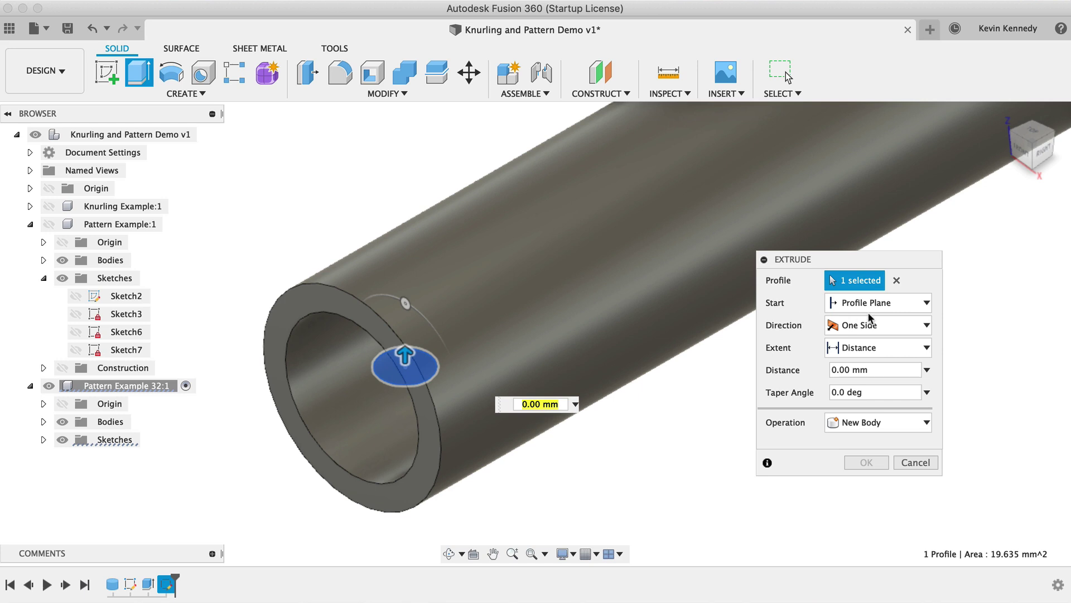
Step: Set the circle profile's extrusion to start from an object and choose the tube's outer cylindrical face as that object
left_click(905, 302)
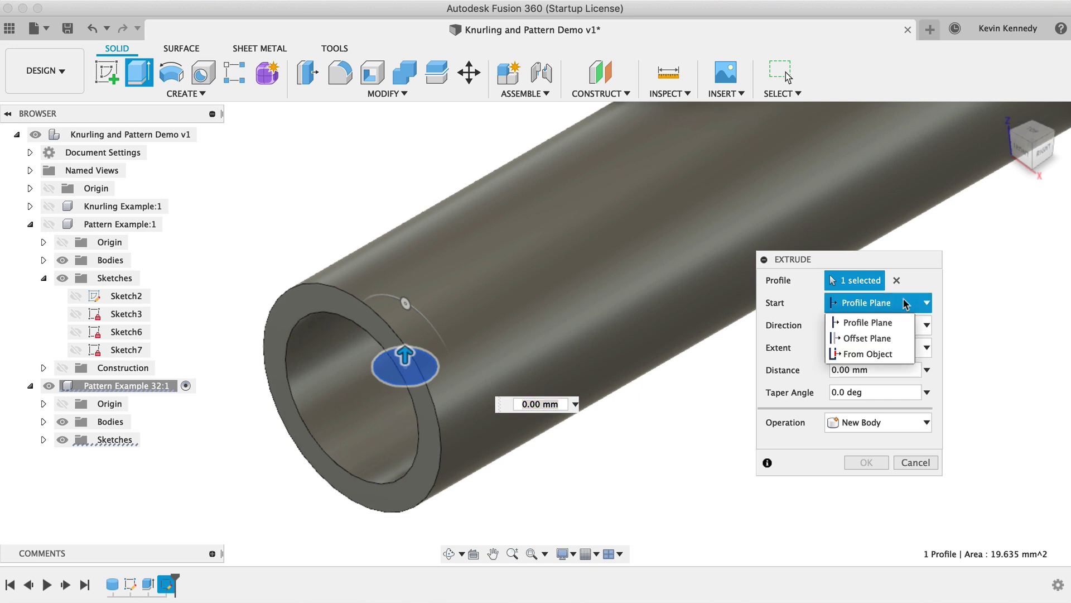
left_click(902, 359)
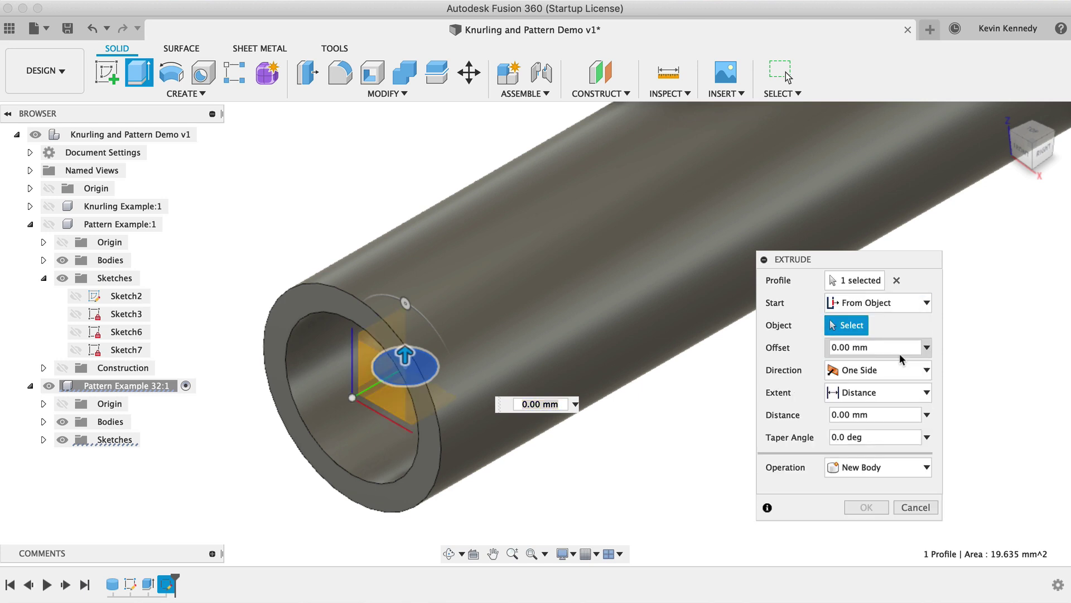
left_click(623, 240)
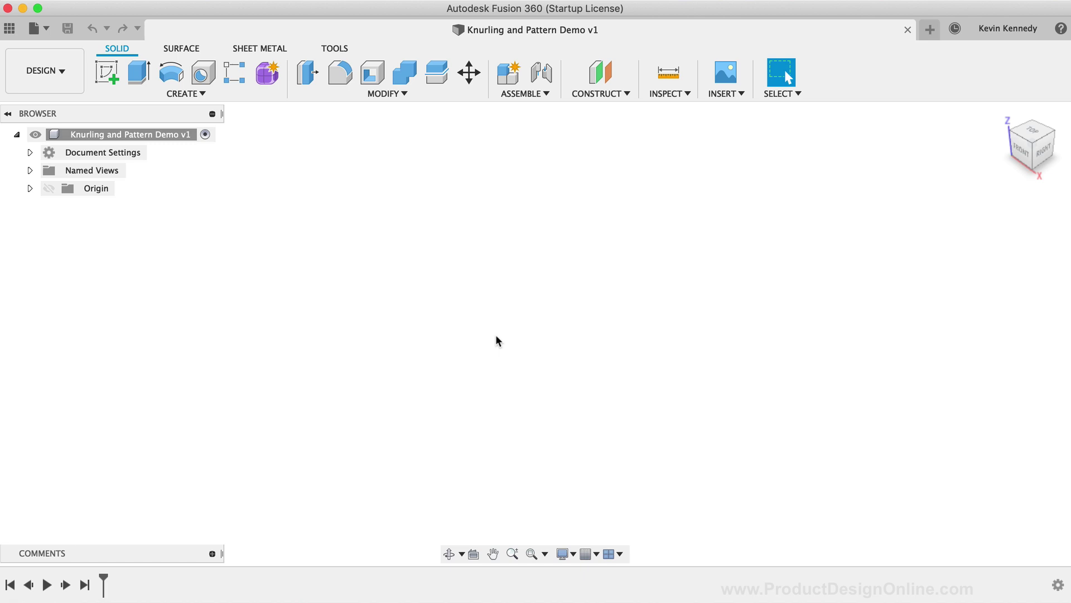
Step: Add a user parameter named Width with unit mm and expression 20
type("s")
type("para")
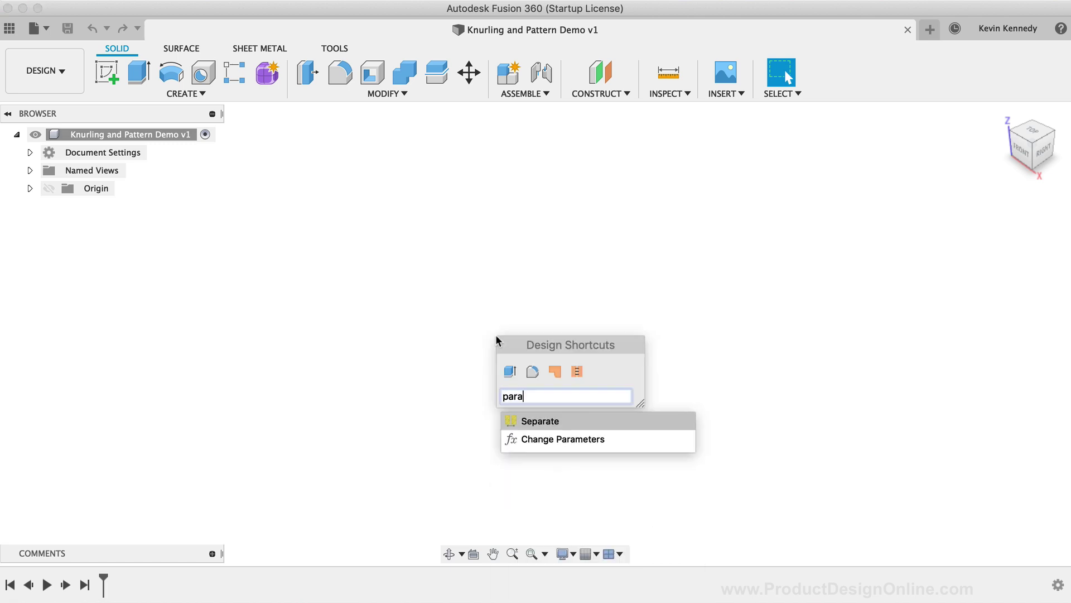
key("Down")
key("Return")
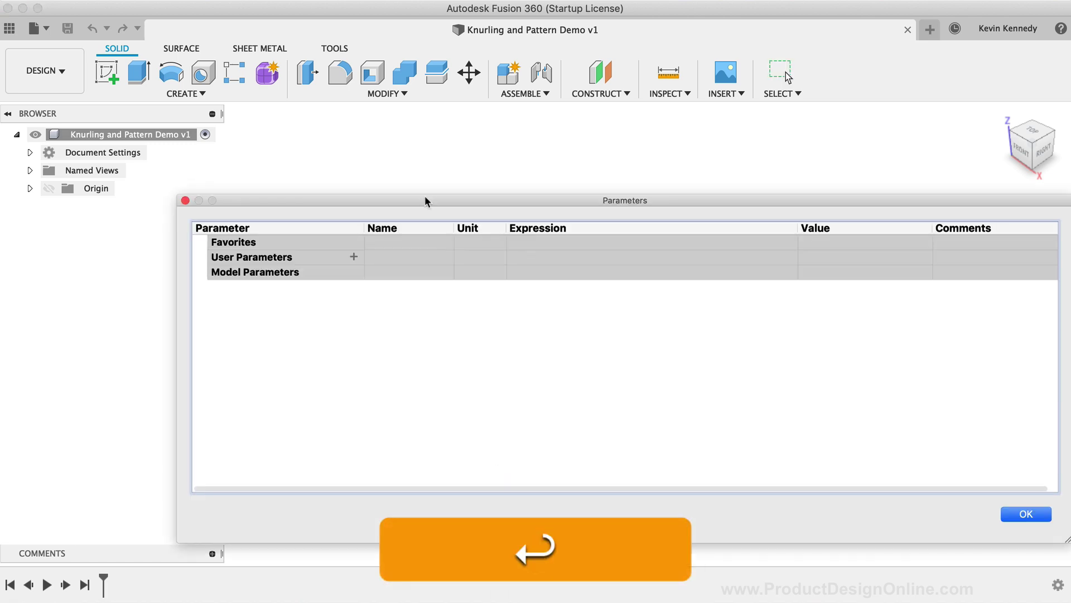
left_click_drag(436, 206, 353, 135)
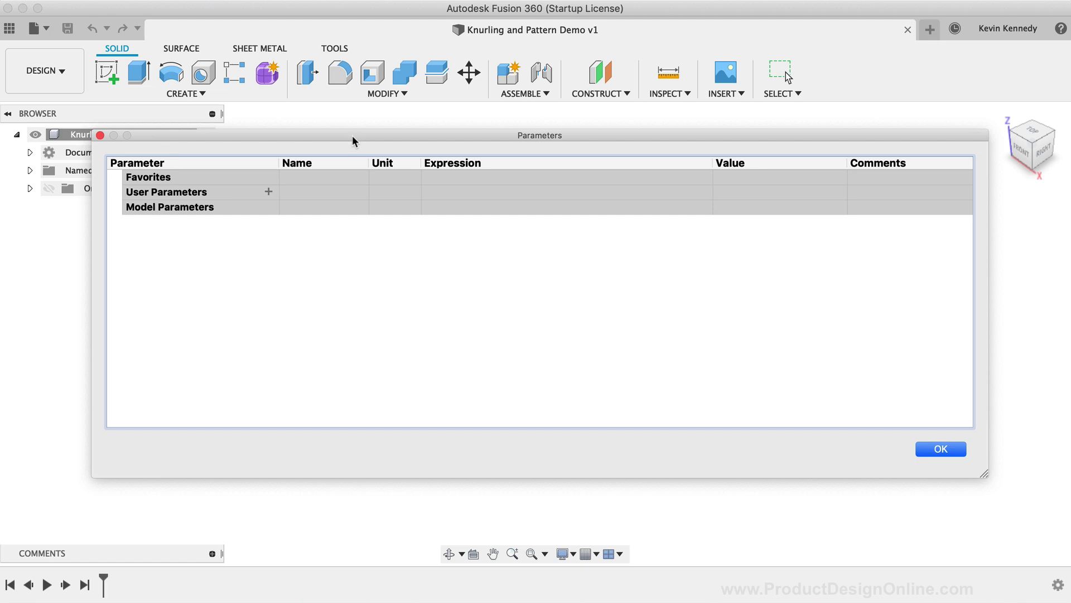
left_click(273, 192)
left_click(270, 191)
type("Width")
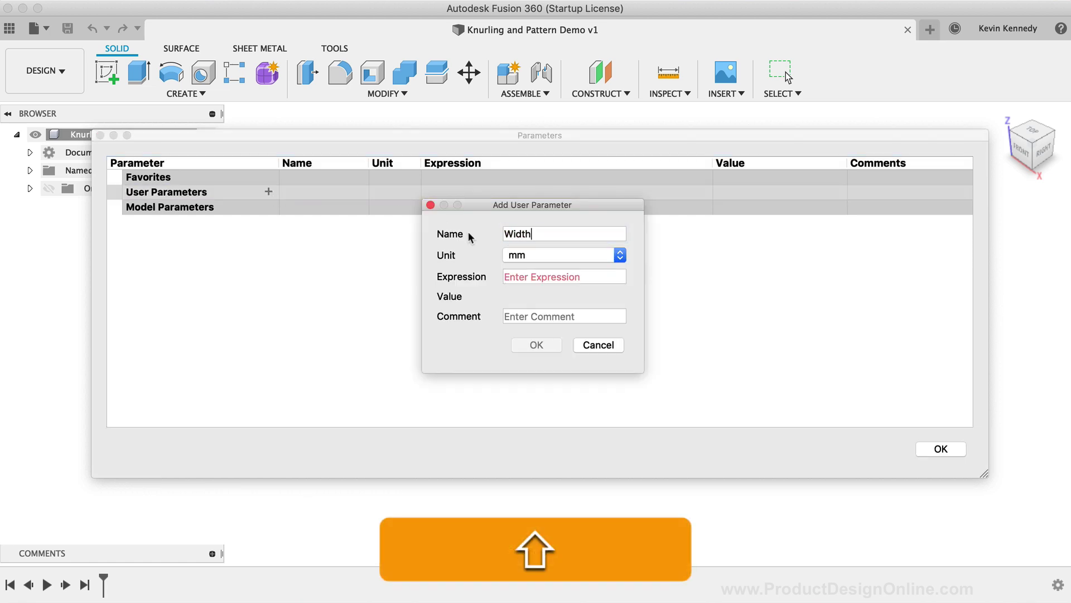
left_click(514, 275)
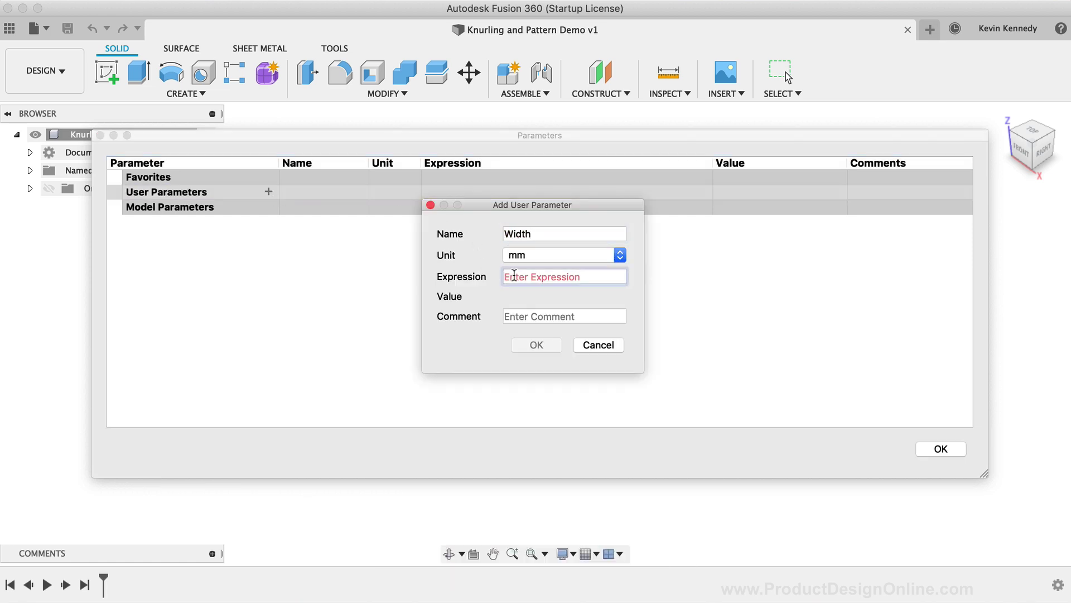
type("20")
left_click(530, 344)
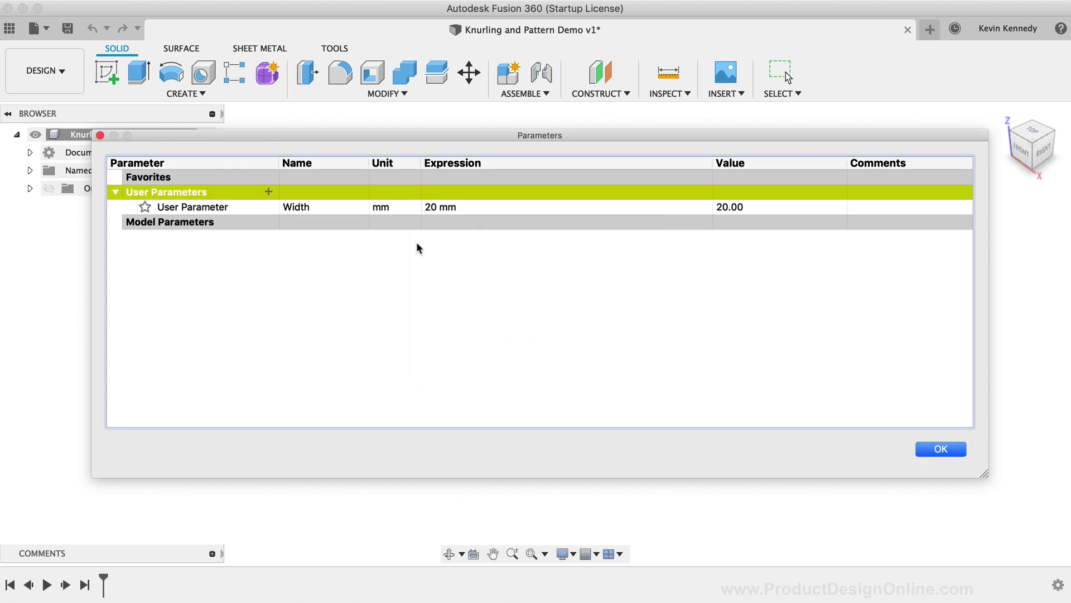
Step: Add a user parameter named Height with unit mm and expression 50, and finish editing the parameters
left_click(269, 191)
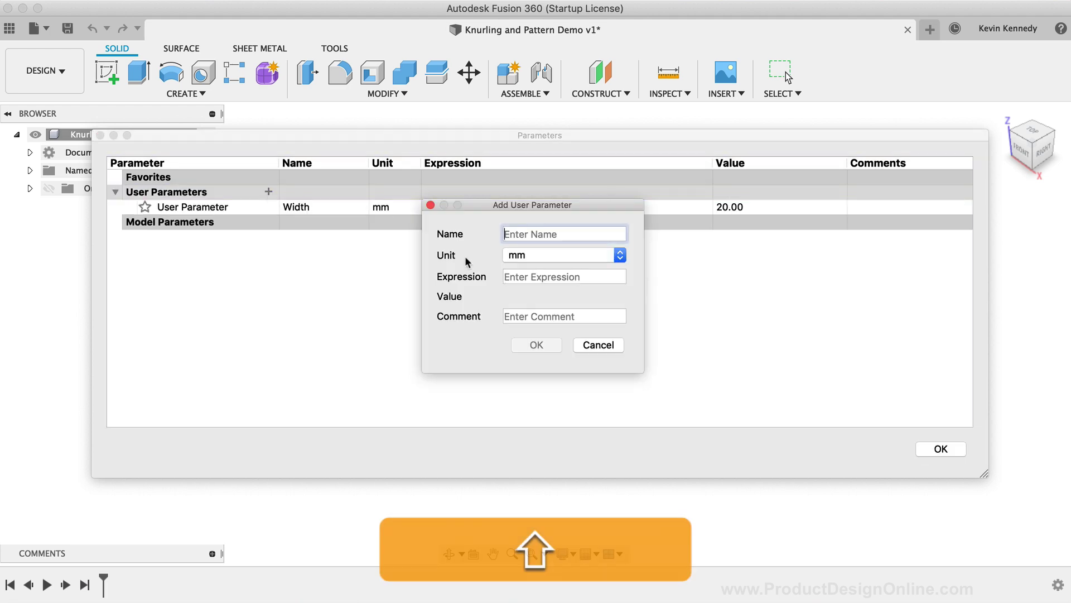
type("Height")
left_click(518, 275)
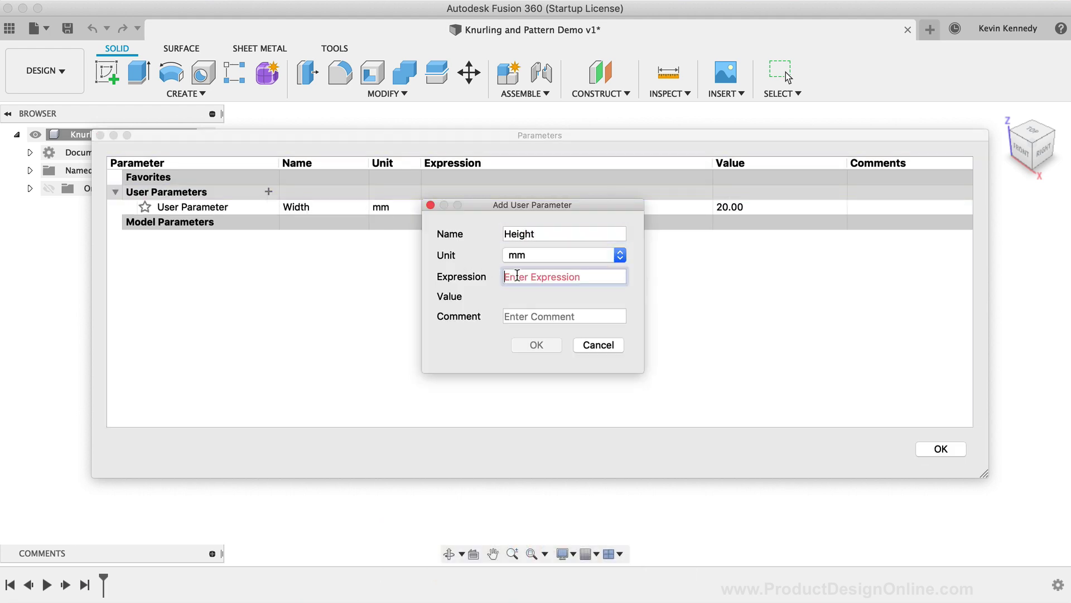
type("50")
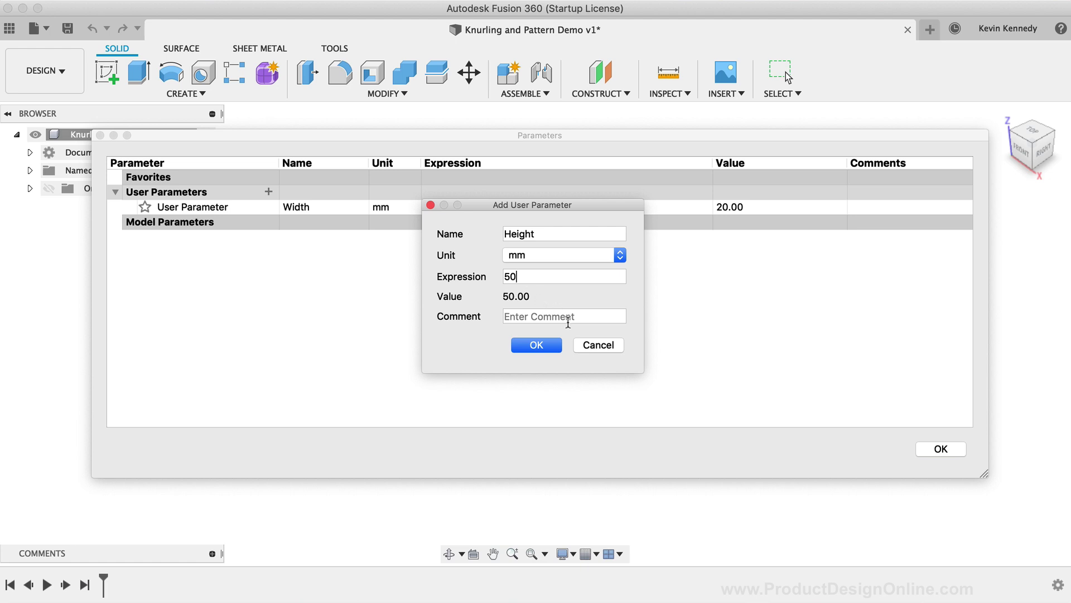
left_click(535, 344)
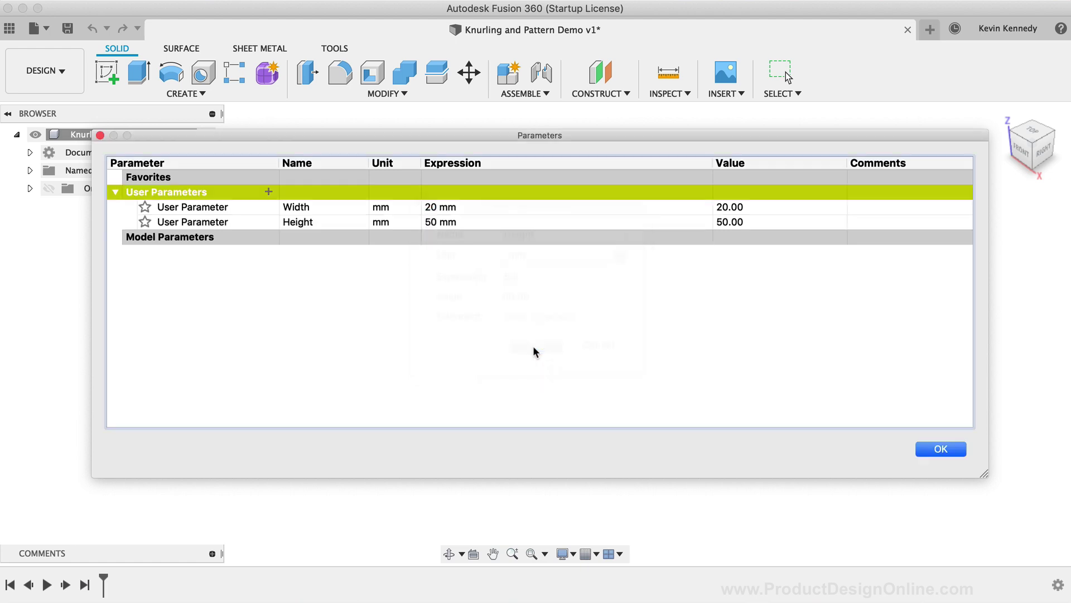
left_click(935, 449)
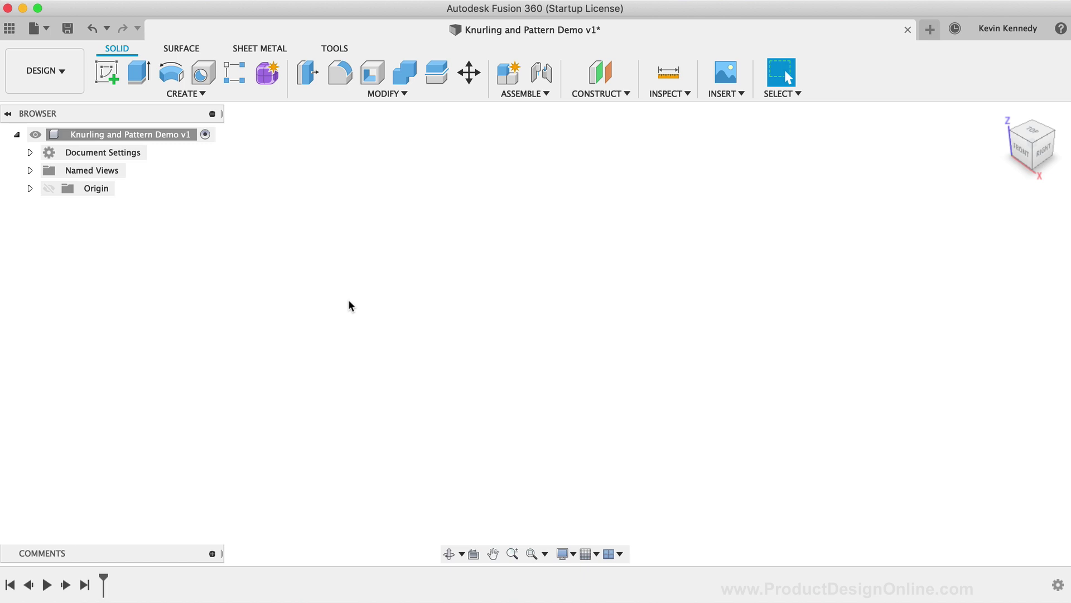
Step: Create an empty, activated component named Knurling Example
left_click(528, 95)
left_click(529, 107)
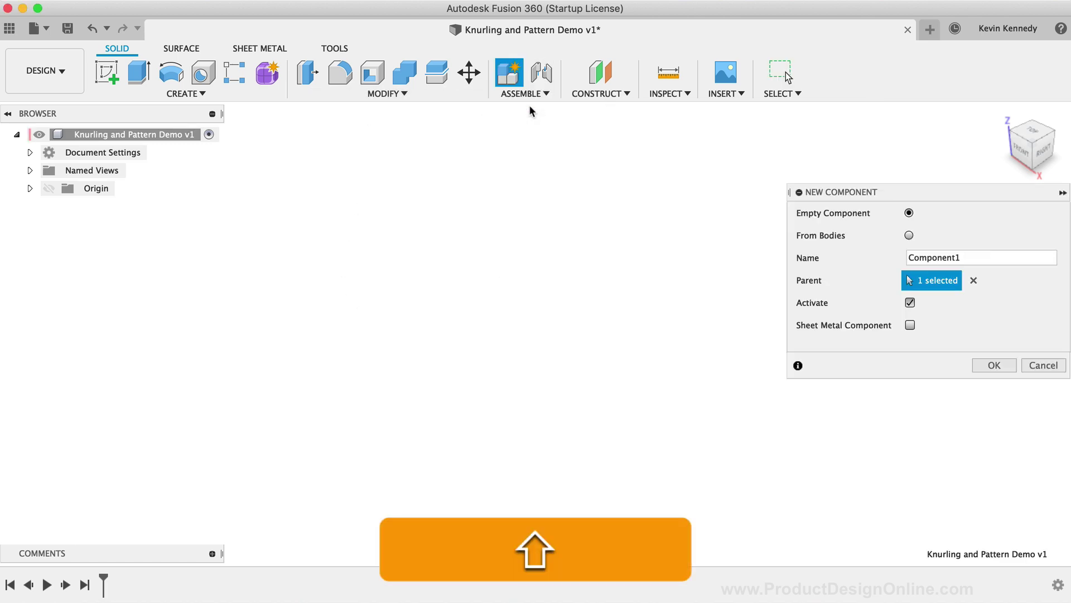
left_click(978, 259)
key("shift+Home")
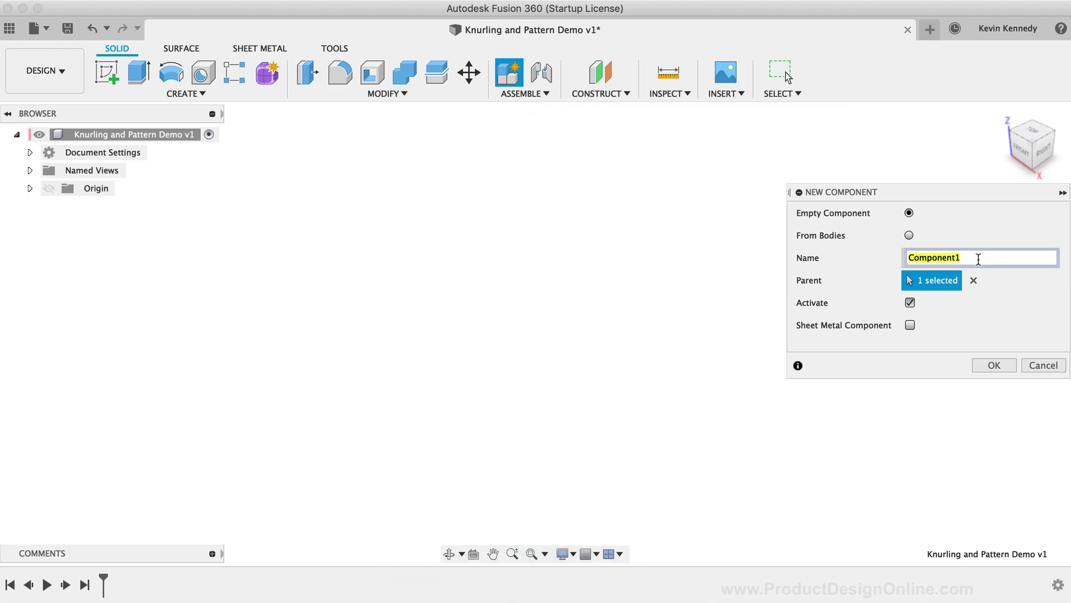
type("Knurling Example")
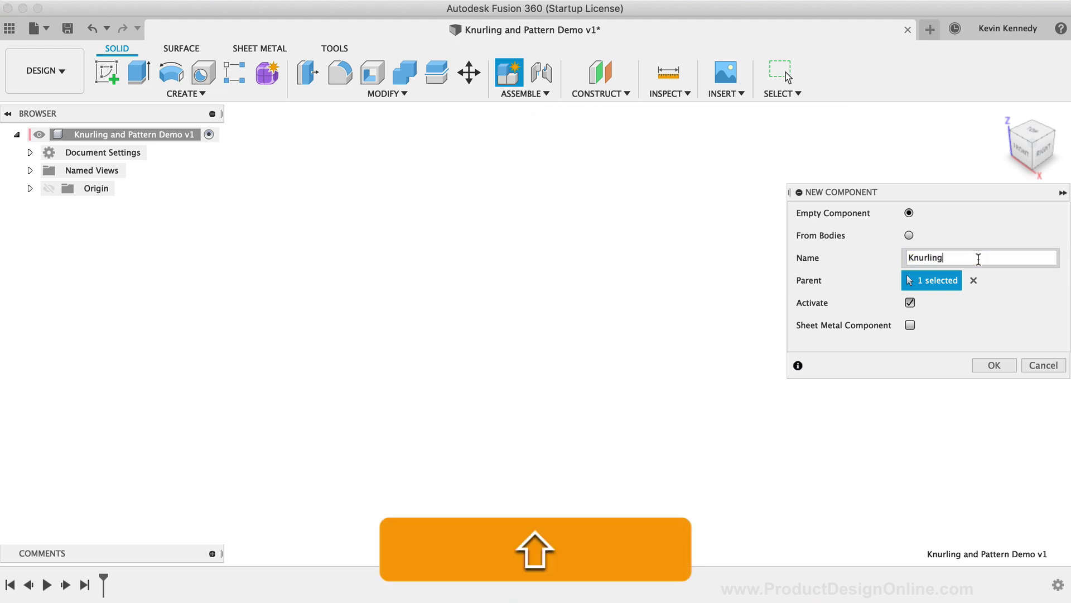
key("Return")
Step: Start a solid cylinder on the horizontal XY plane, centred on the origin, with the Width parameter as its diameter
type("s")
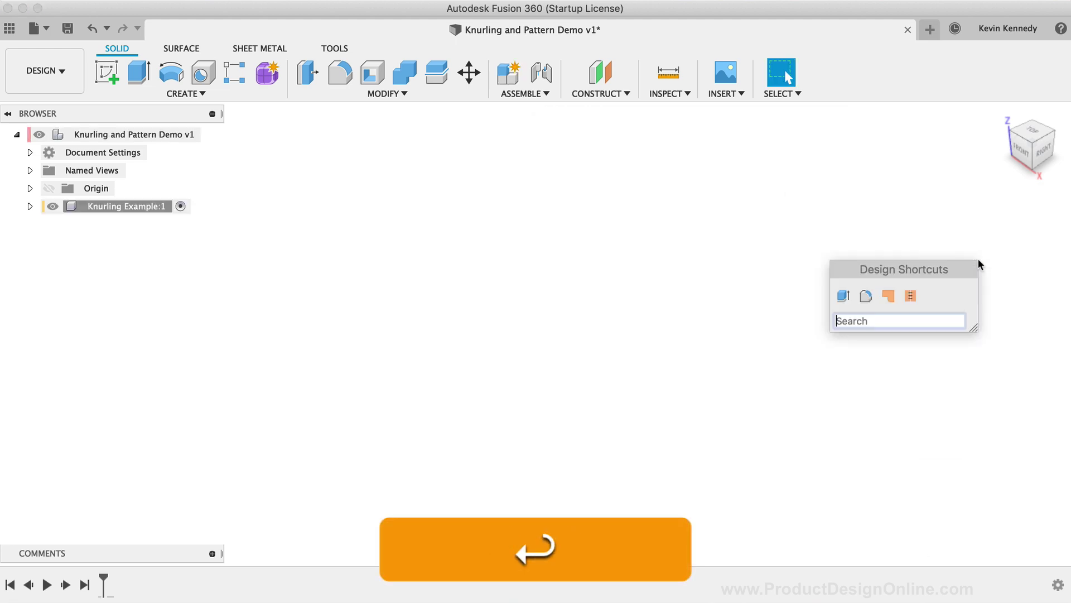
type("cyli")
key("Return")
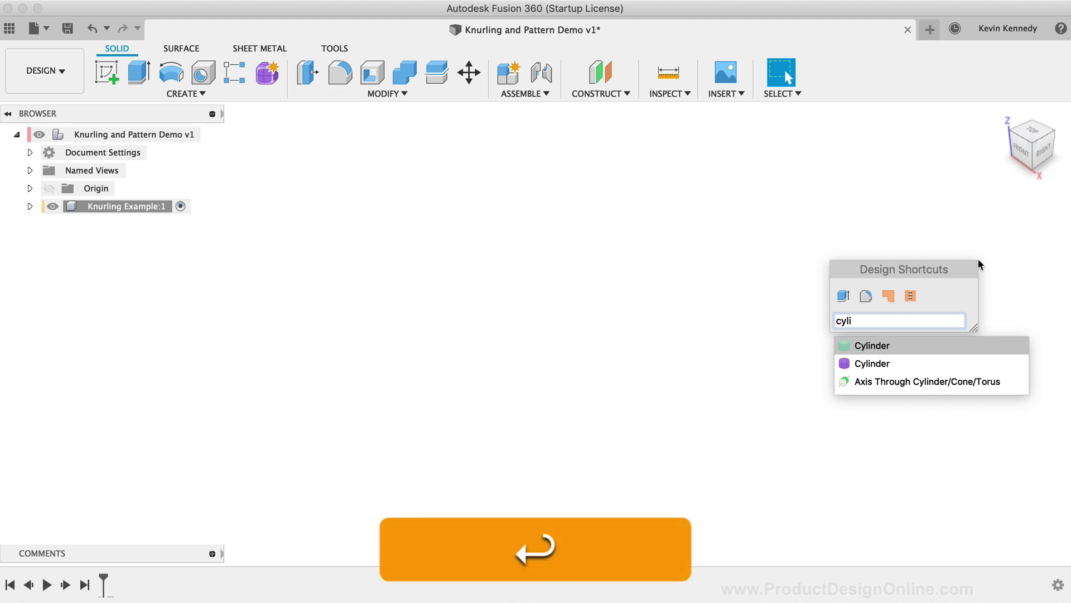
left_click(617, 337)
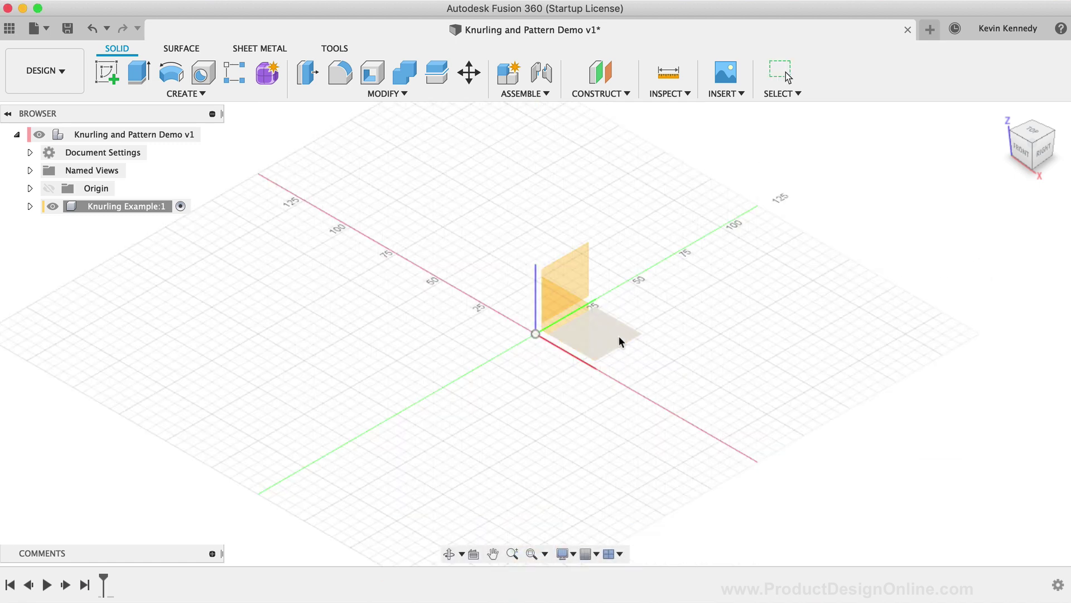
left_click(540, 333)
type("W")
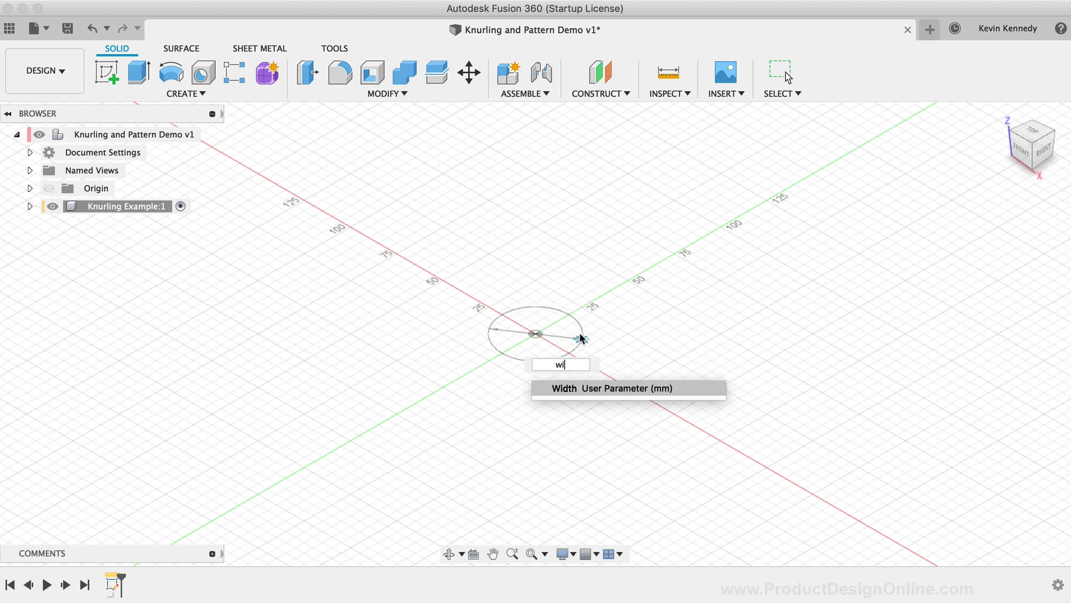
key("Return")
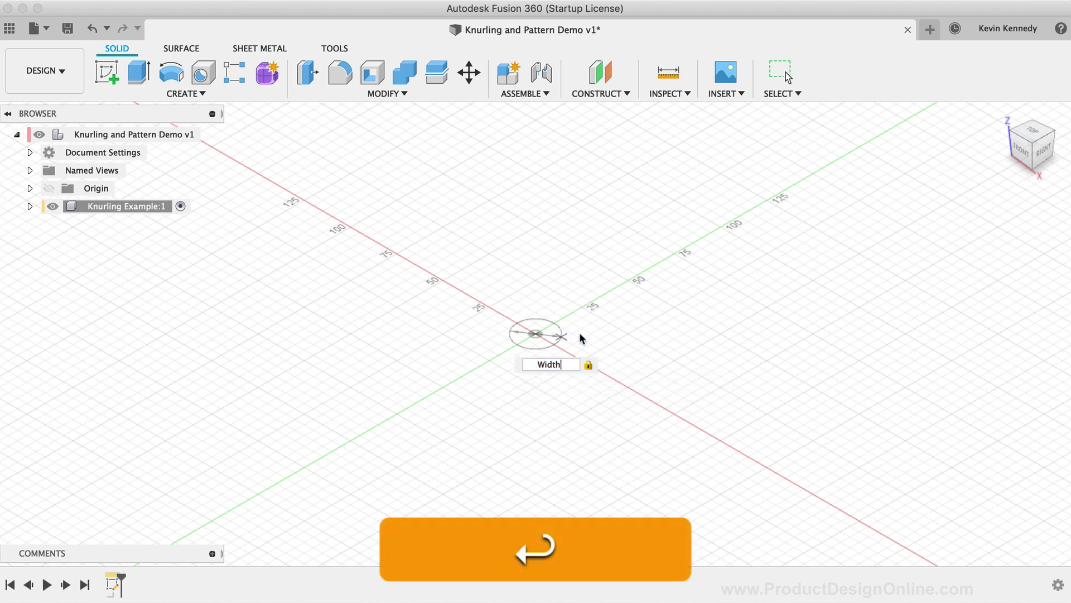
key("Return")
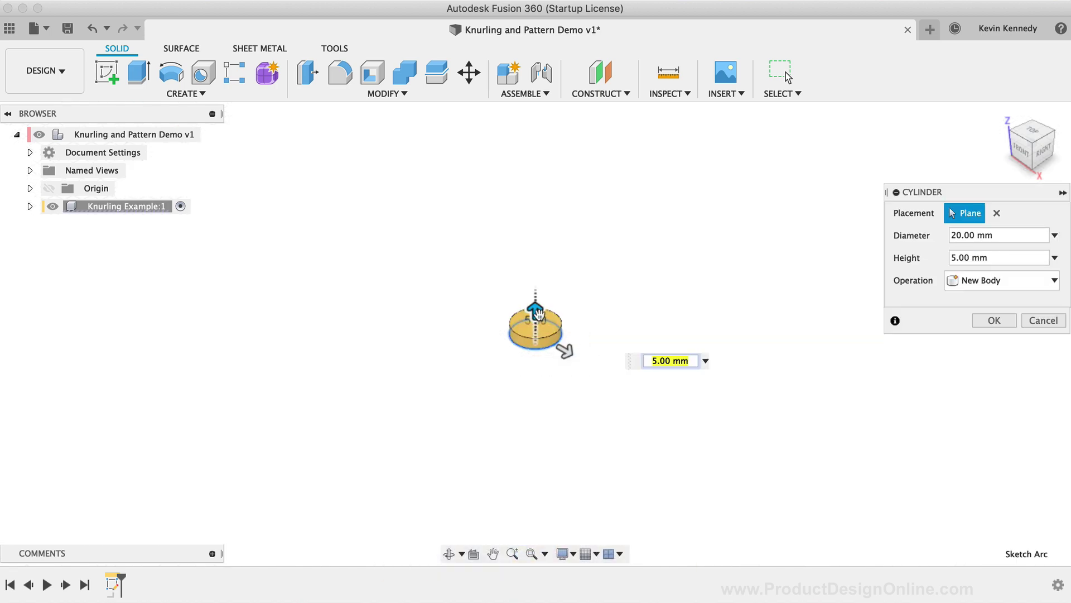
Step: Set the cylinder's height to the Height parameter and create it as a new body
left_click_drag(537, 314, 540, 167)
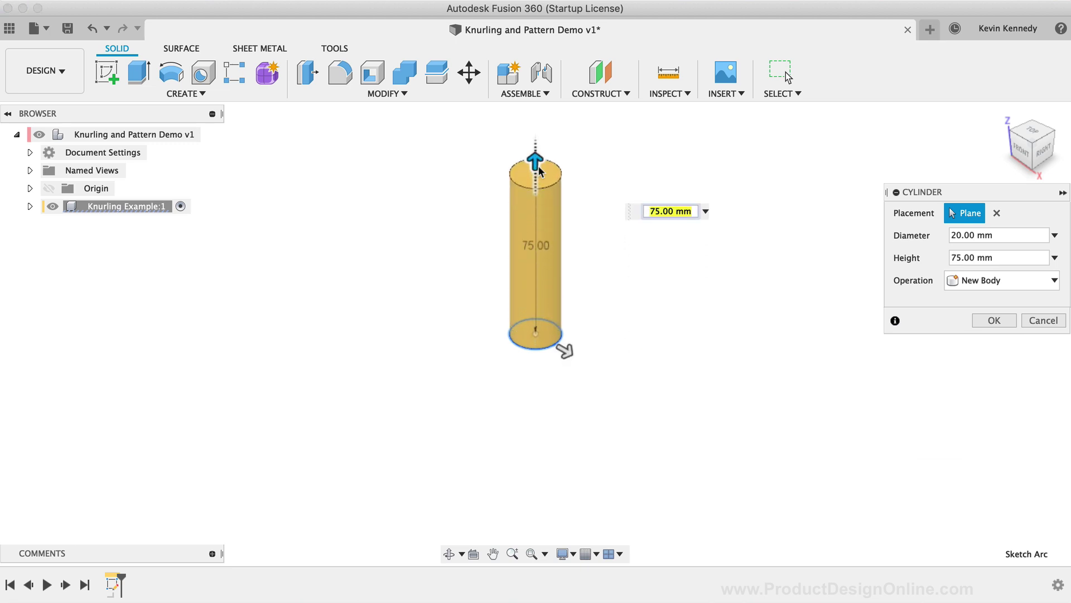
type("heigh")
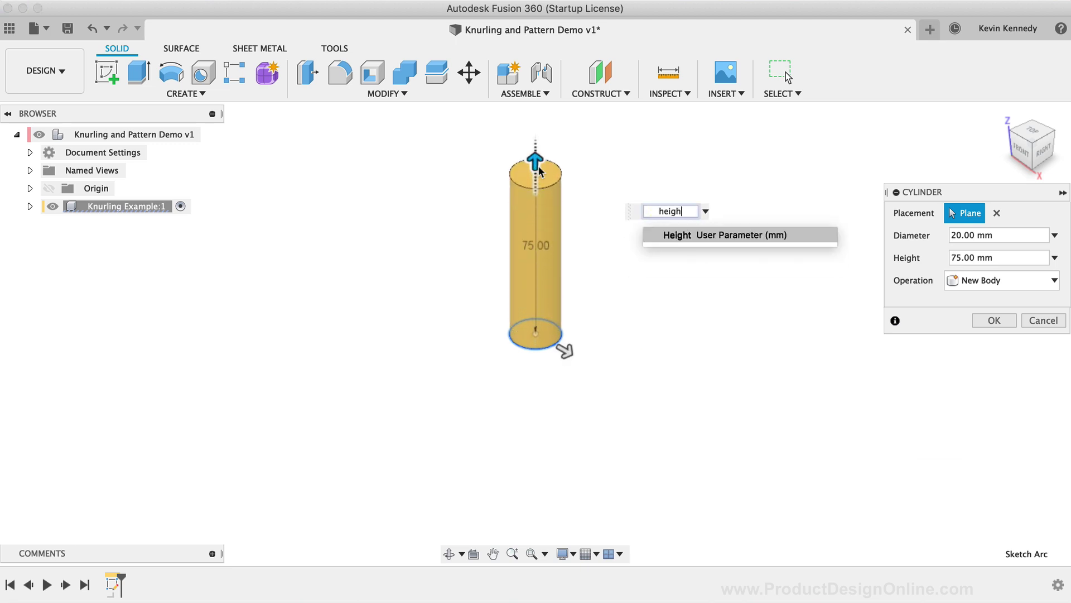
left_click(678, 233)
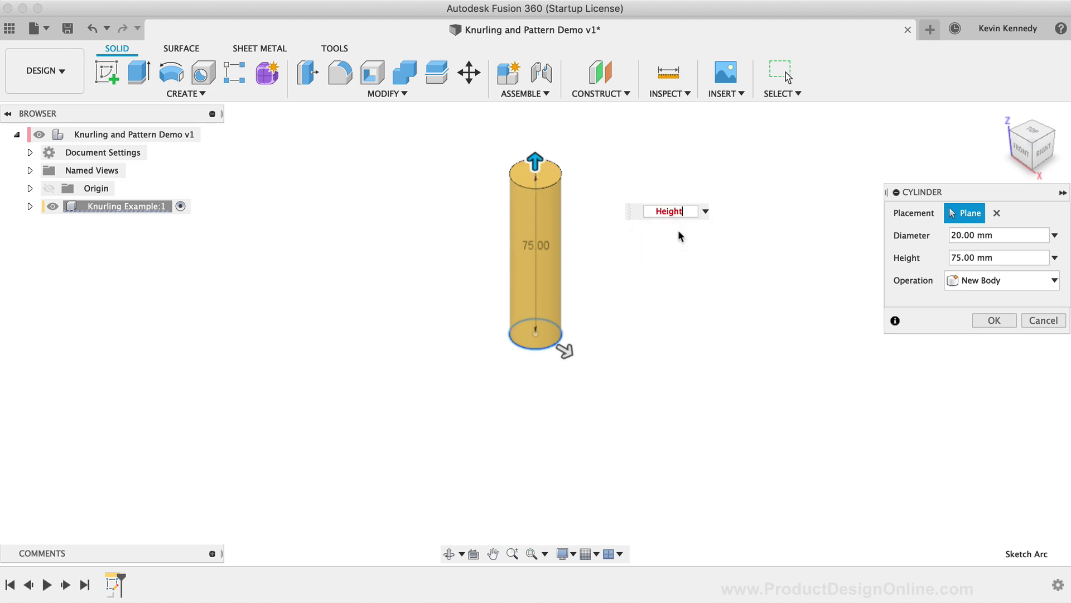
left_click(983, 321)
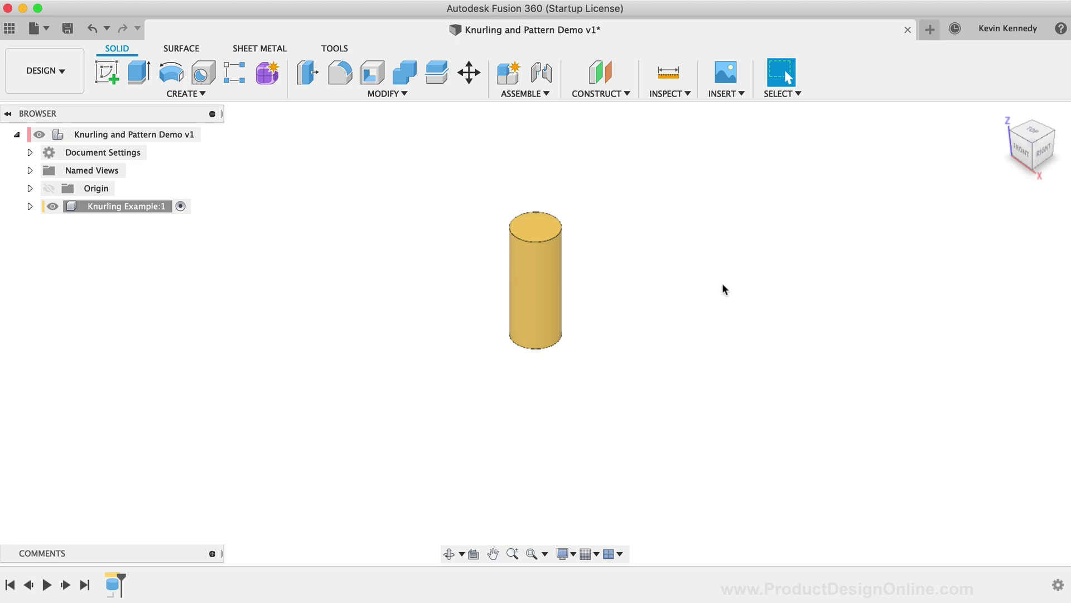
Step: Turn off component color cycling
left_click(673, 94)
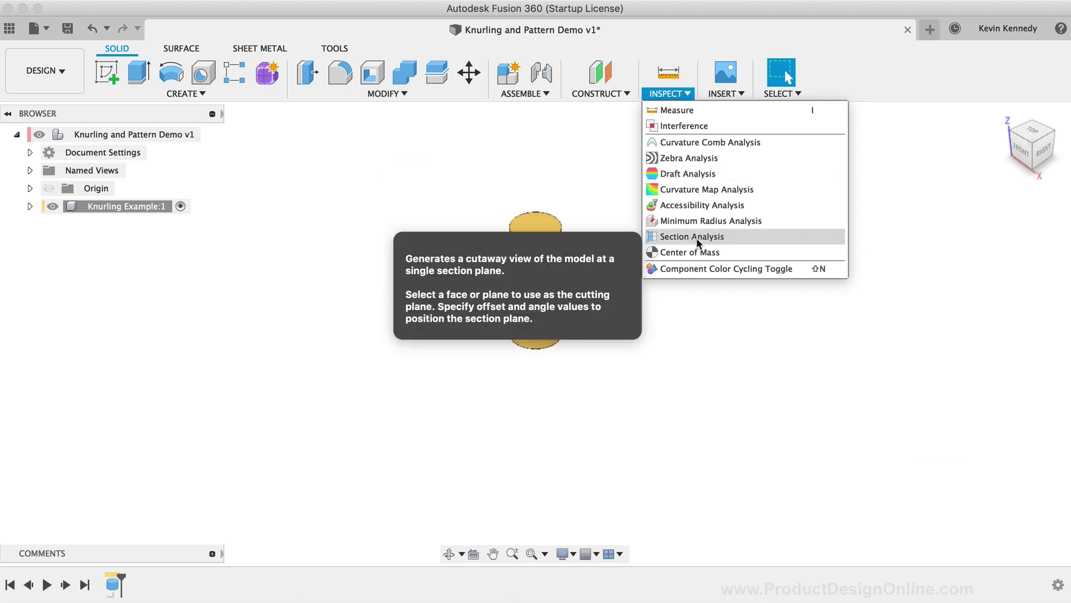
left_click(718, 269)
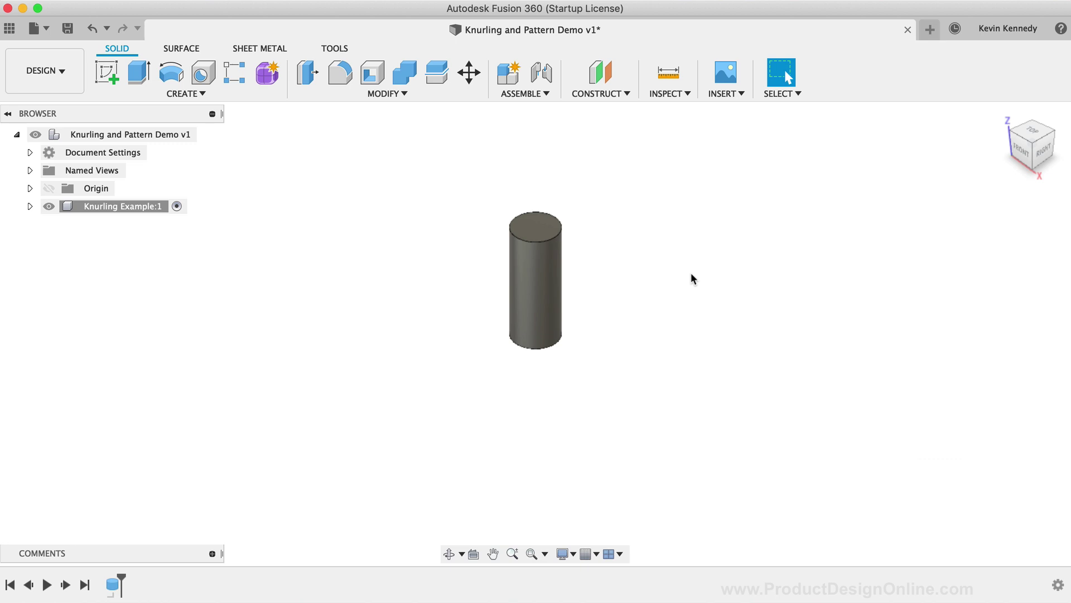
Step: Create a construction plane offset -1 mm from the XY plane at the cylinder's base
left_click(600, 73)
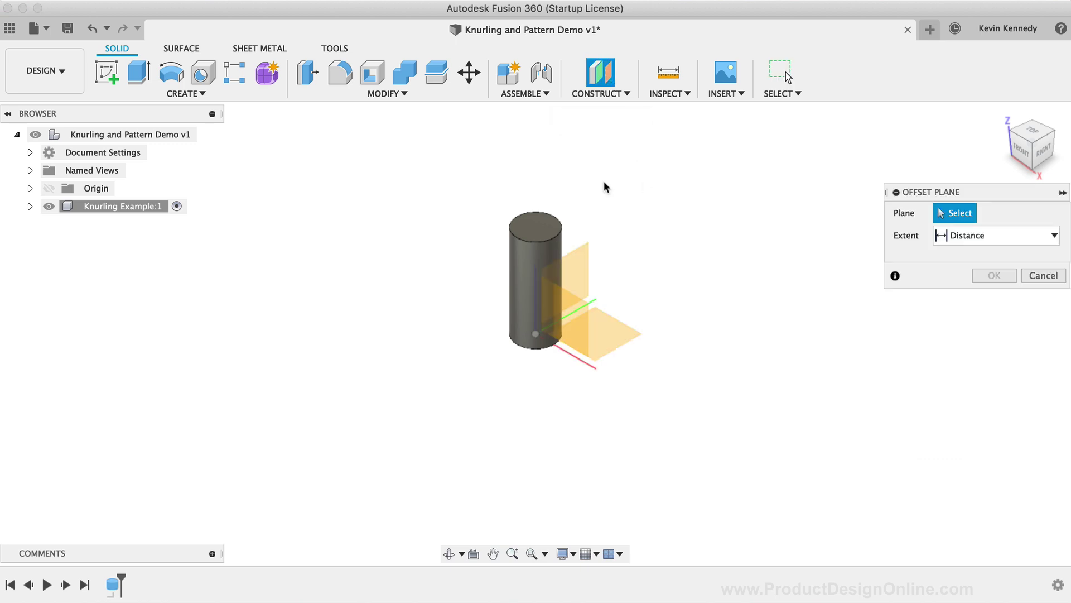
left_click(615, 338)
type("-1")
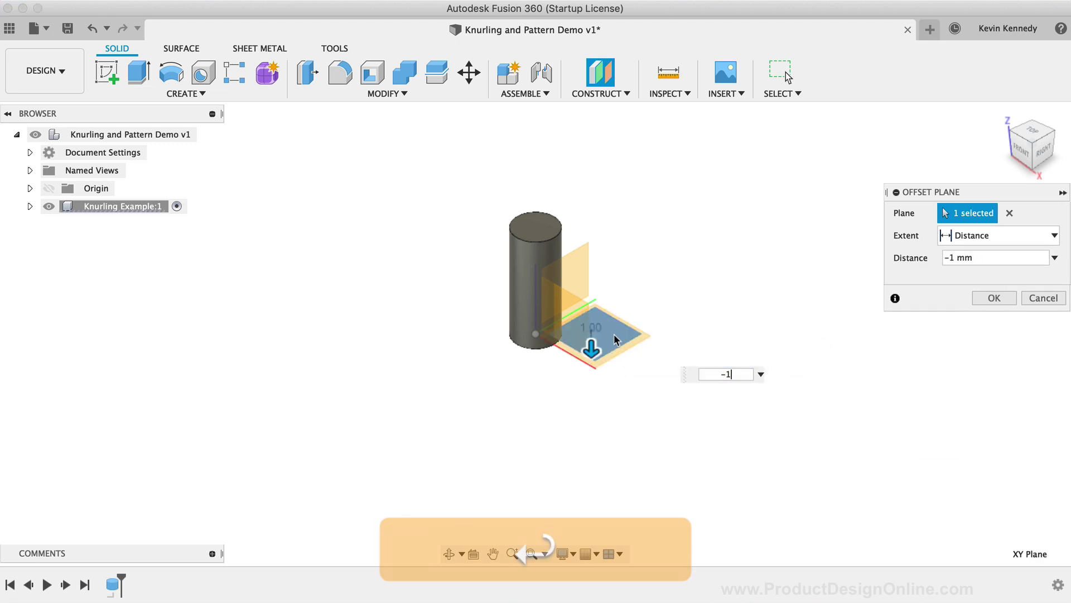
key("Return")
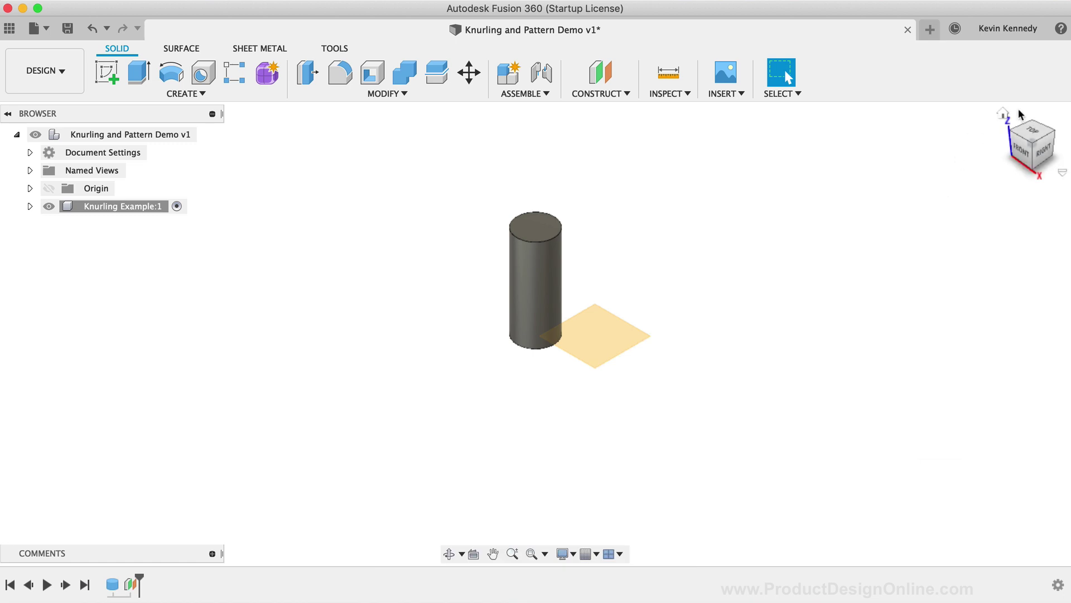
Step: Start a coil on the offset plane below the cylinder, centred on the origin, with the Width parameter as its diameter
left_click(1003, 114)
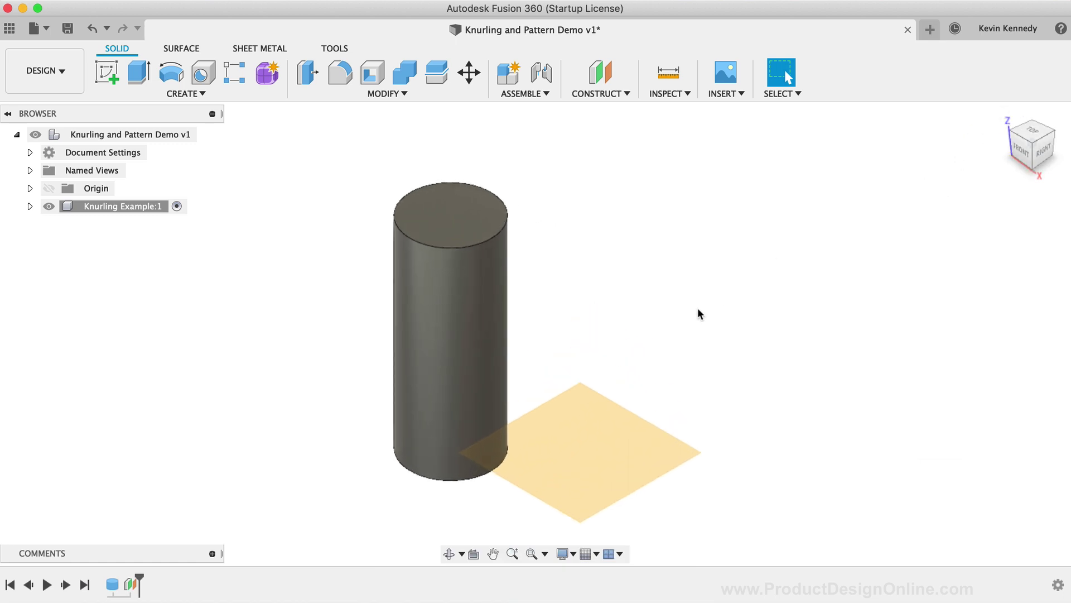
type("scoil")
key("Return")
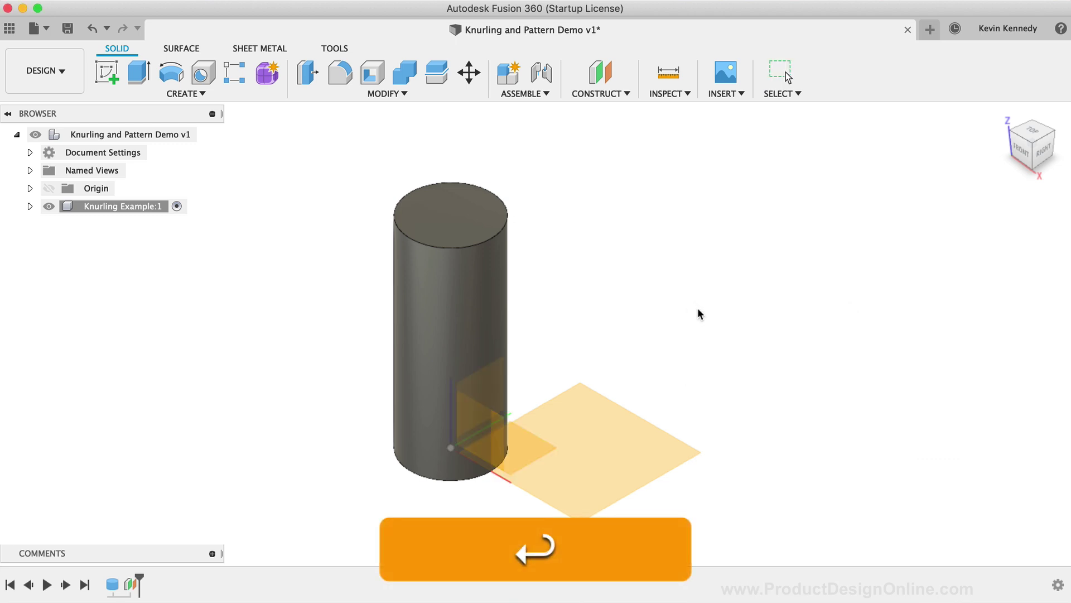
left_click(615, 476)
left_click(614, 474)
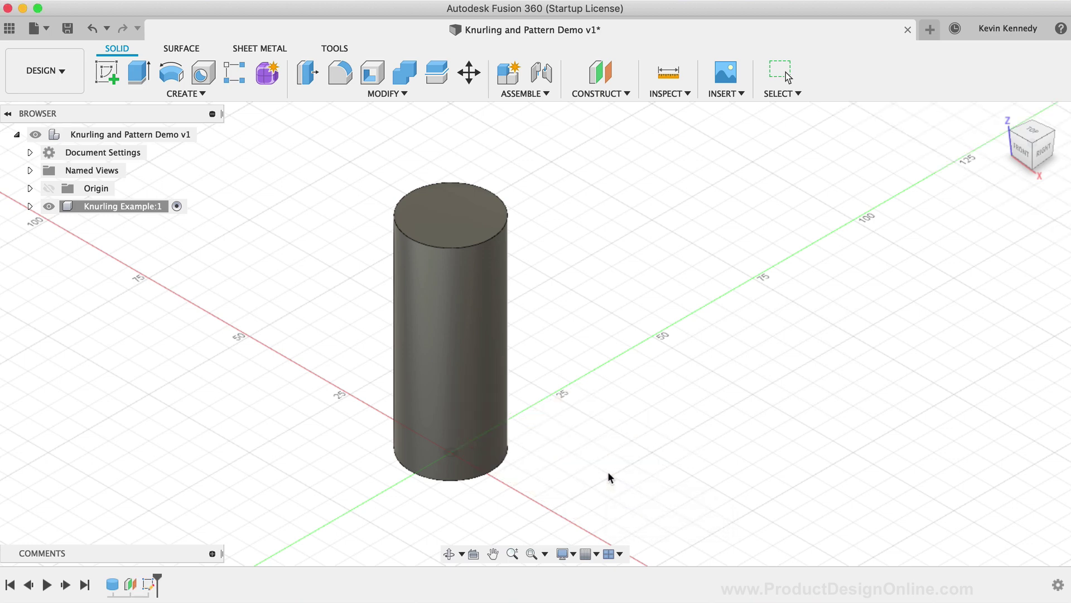
left_click(450, 456)
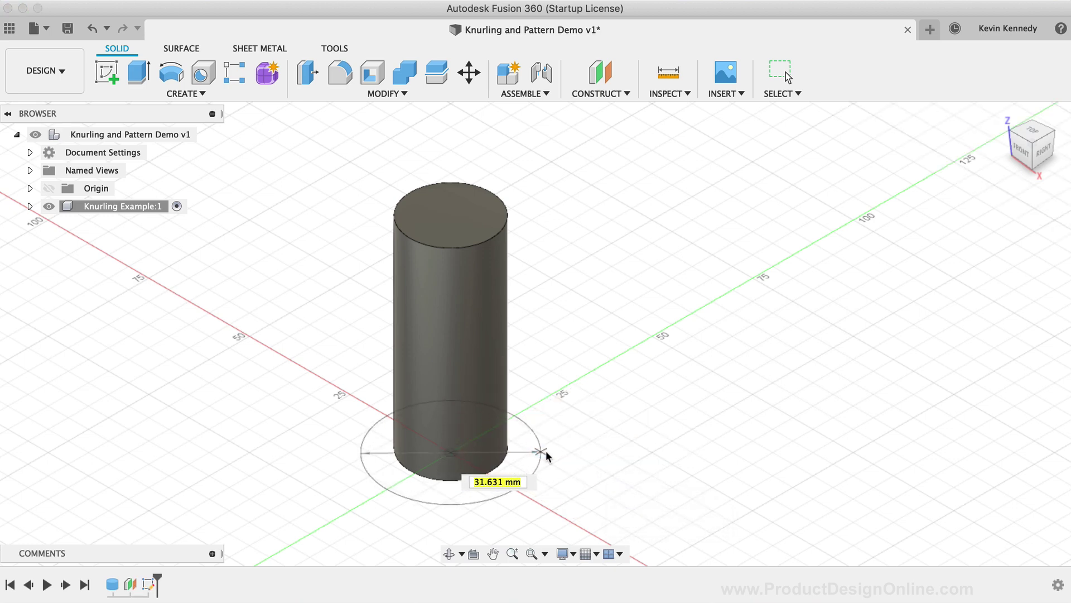
type("wid")
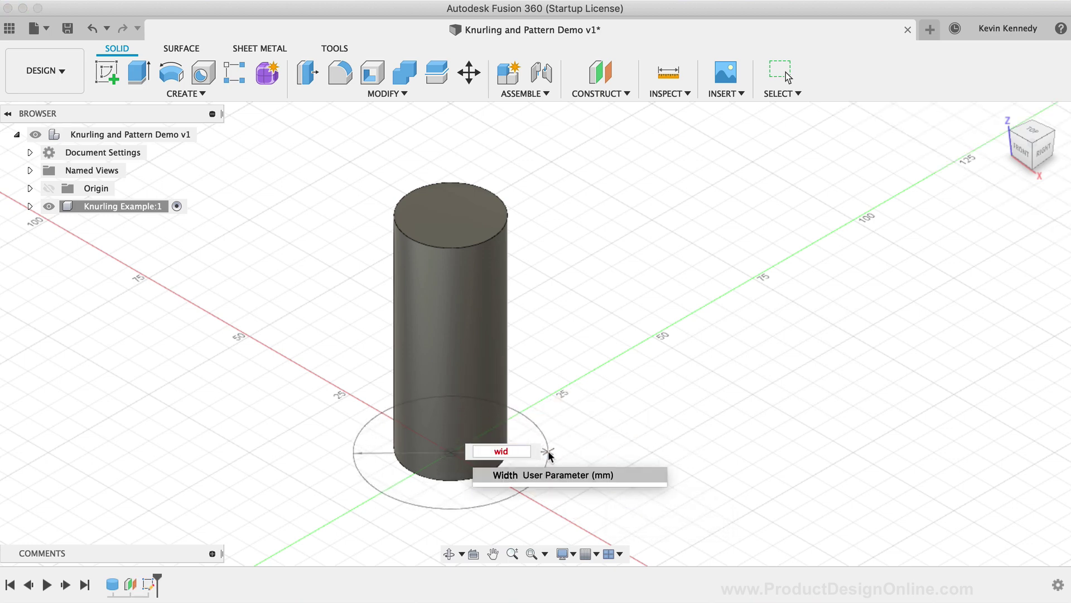
key("Return")
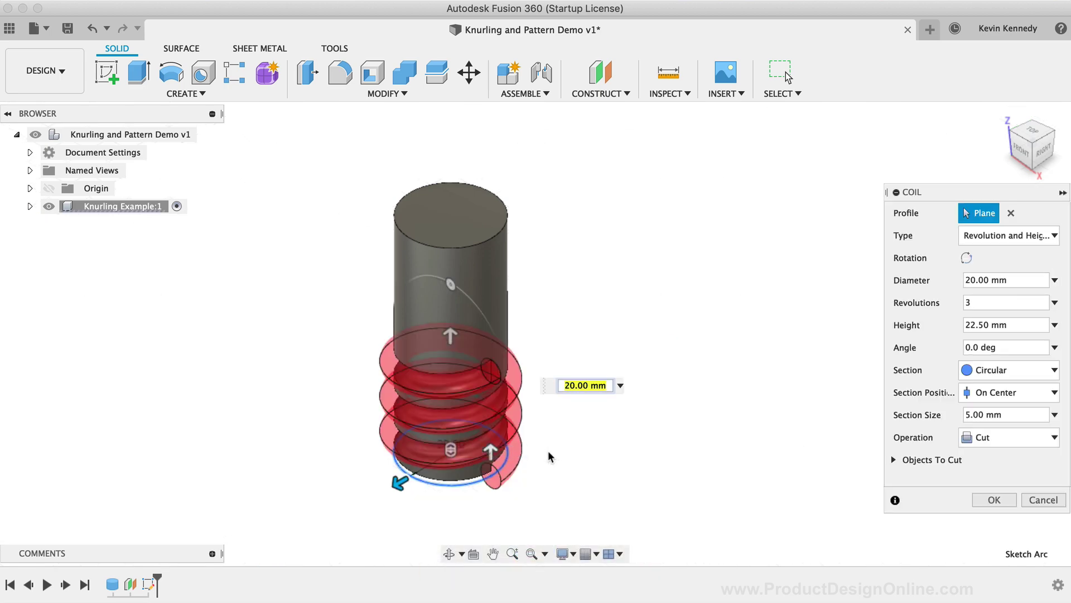
Step: Set the coil's section shape to Triangular (Internal)
scroll(326, 472, "left", 5)
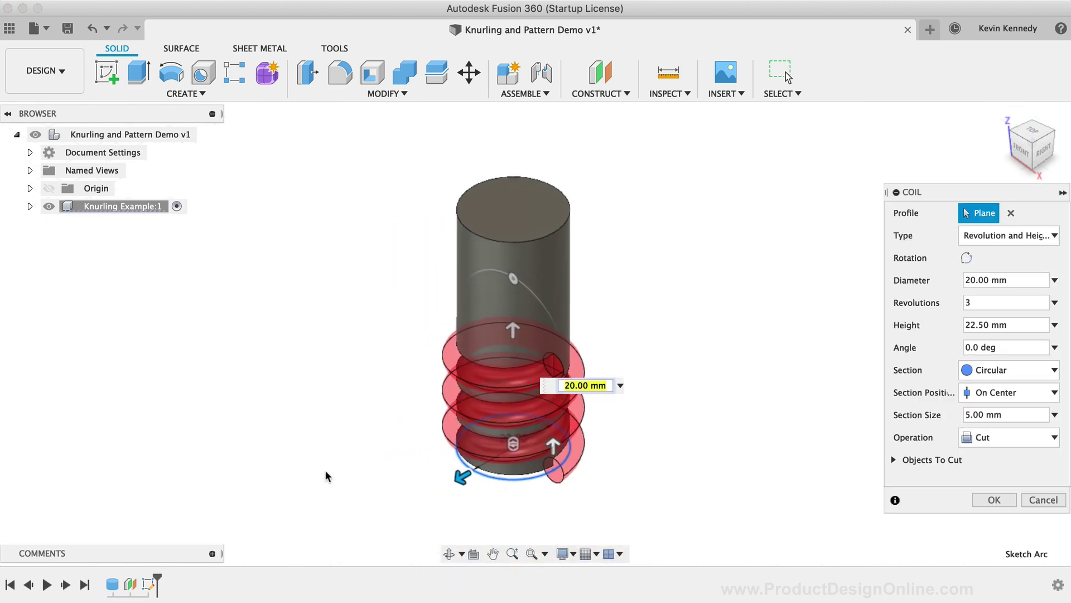
left_click_drag(946, 192, 747, 174)
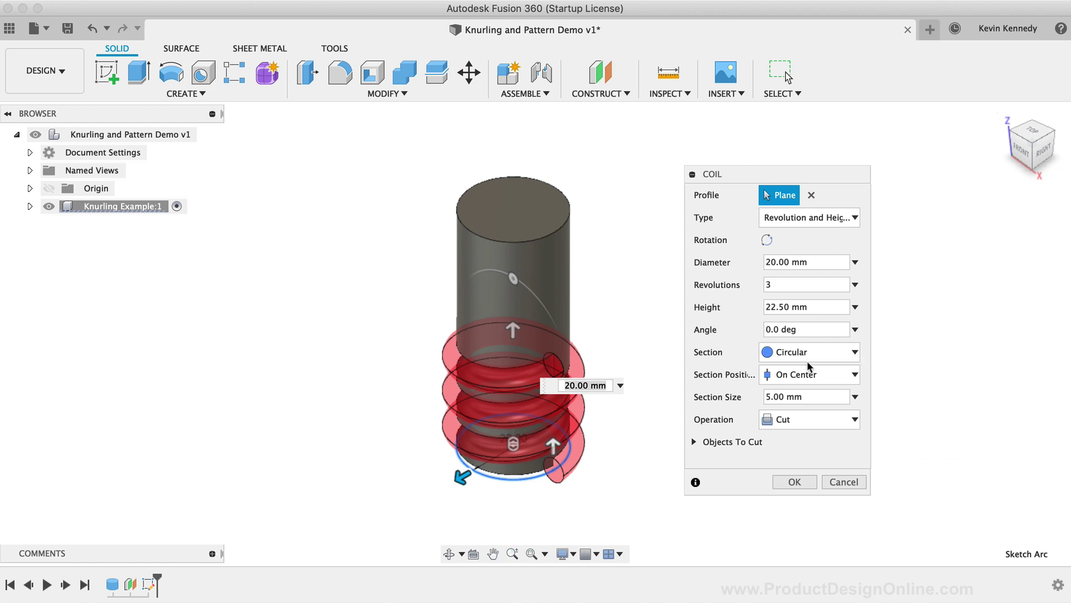
left_click(821, 352)
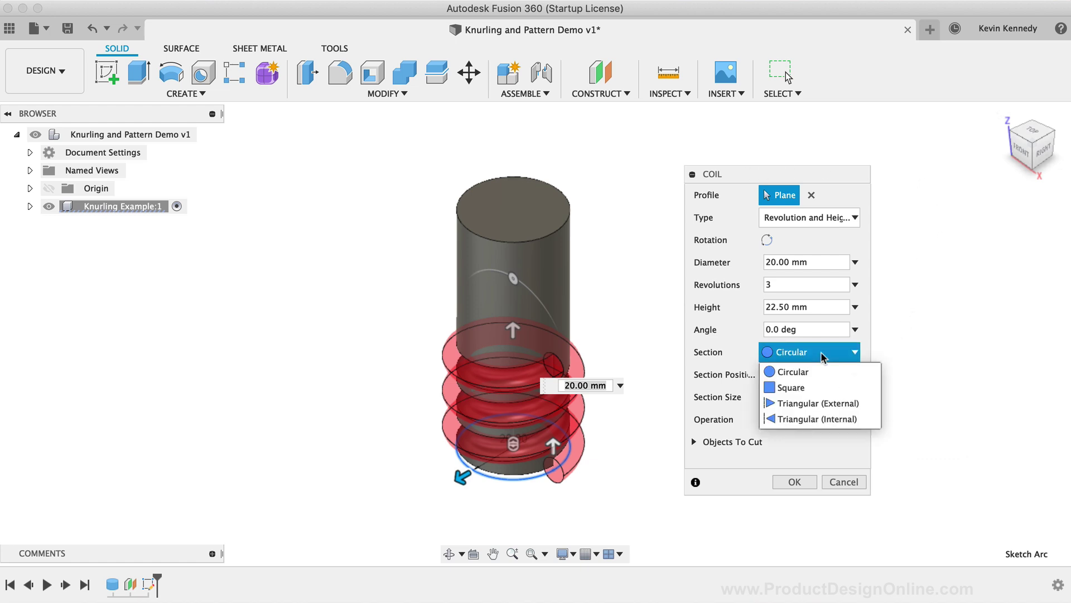
left_click(864, 417)
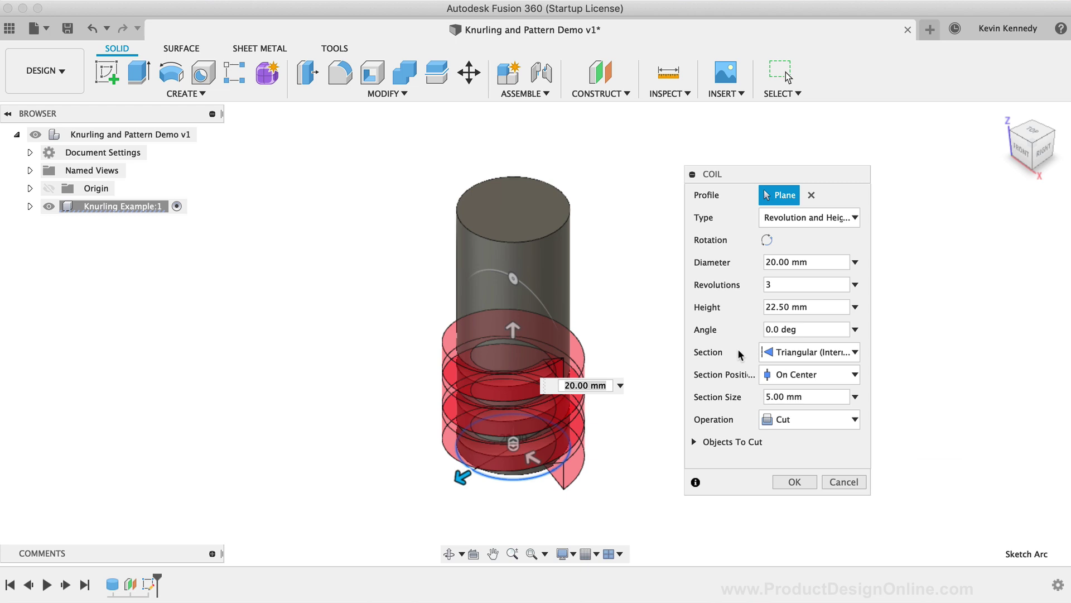
Step: Set the coil's section size to 1 mm and its section position to Inside
left_click(1016, 146)
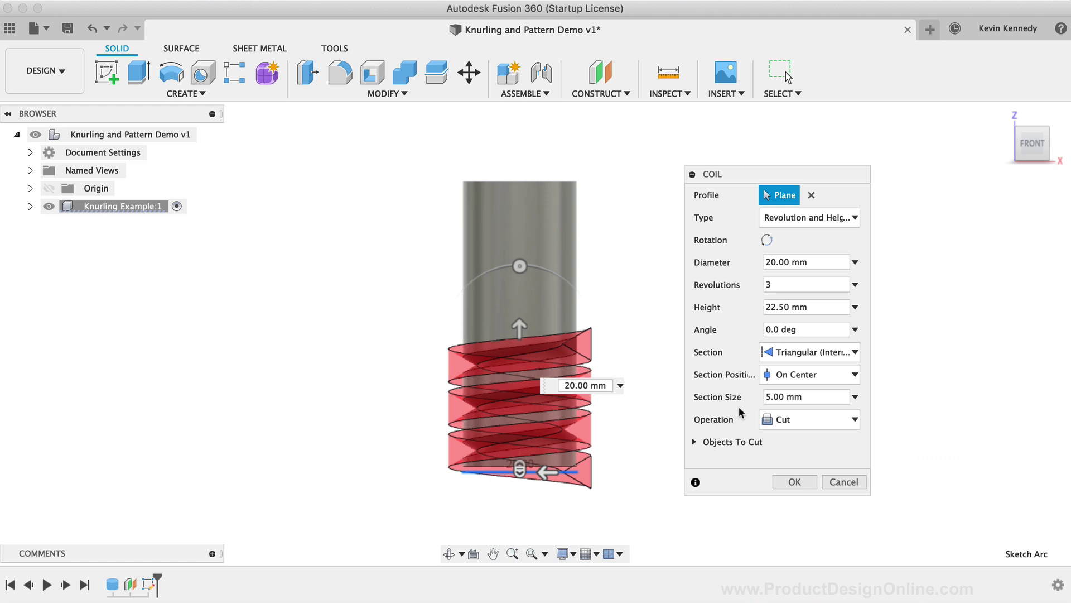
double_click(776, 396)
type("1")
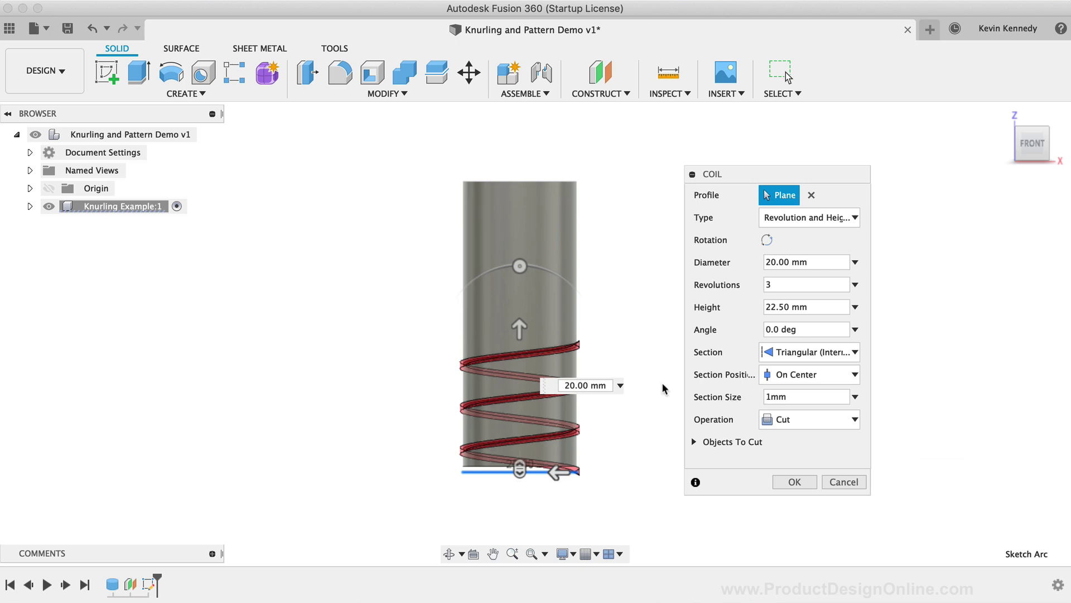
scroll(496, 347, "up", 3)
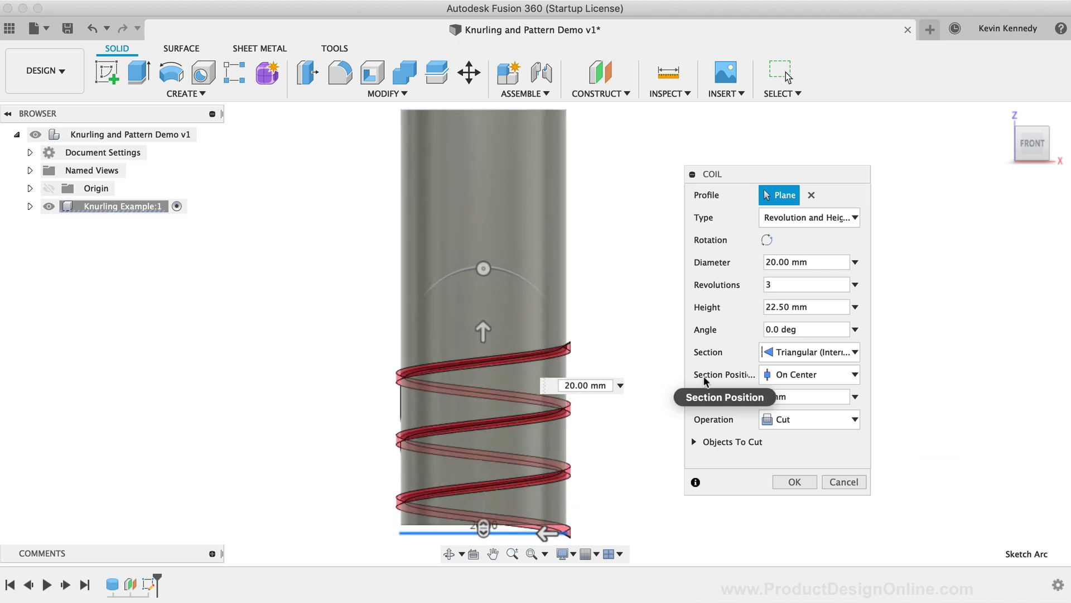
left_click(777, 375)
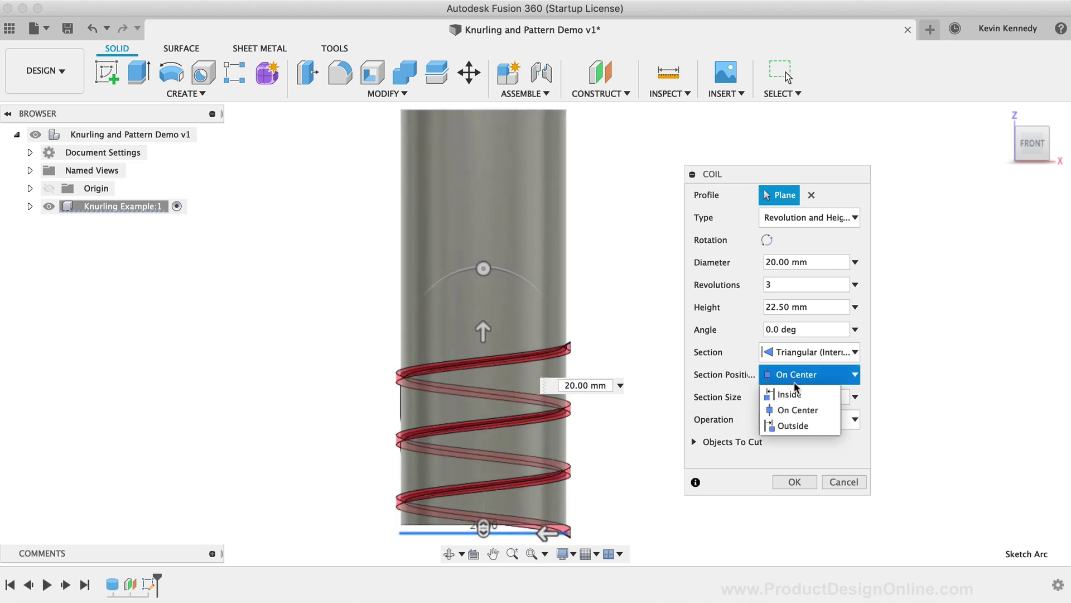
left_click(837, 393)
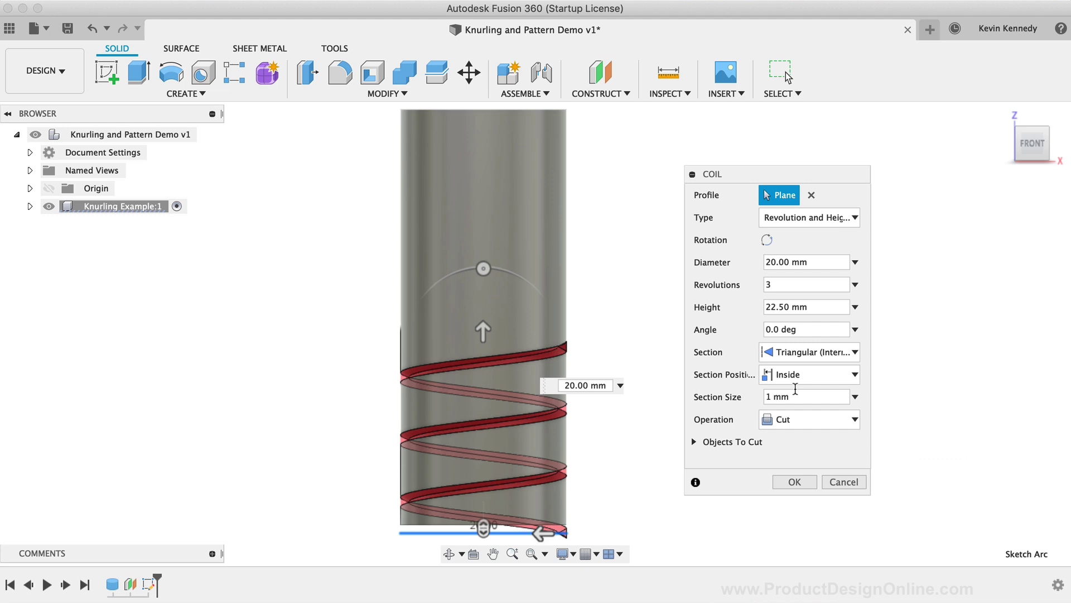
Step: Set the coil's height to the Height parameter
left_click_drag(790, 311, 781, 313)
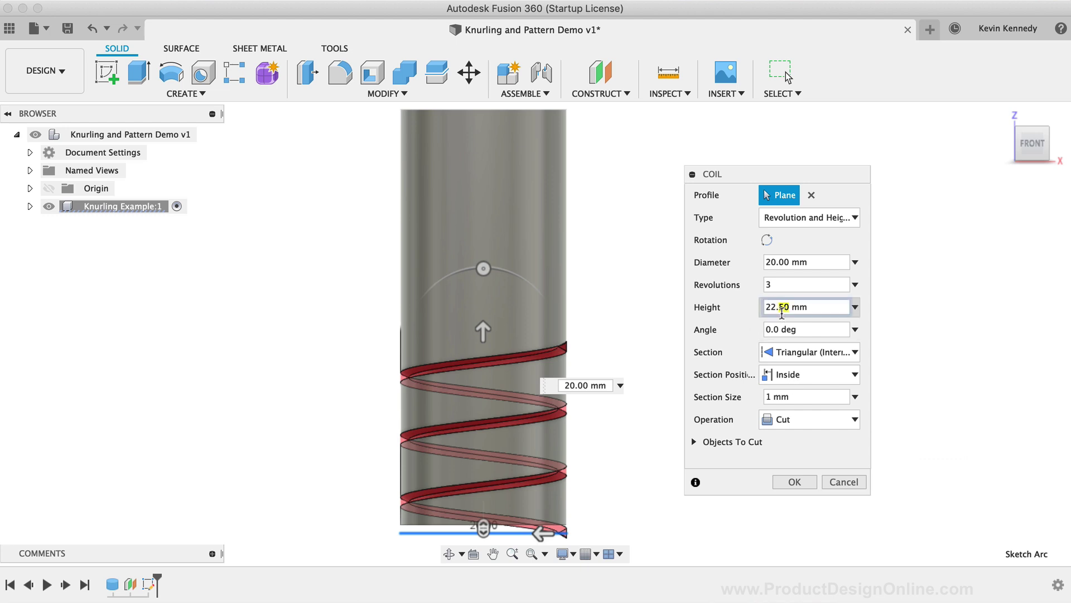
triple_click(782, 313)
type("heigh")
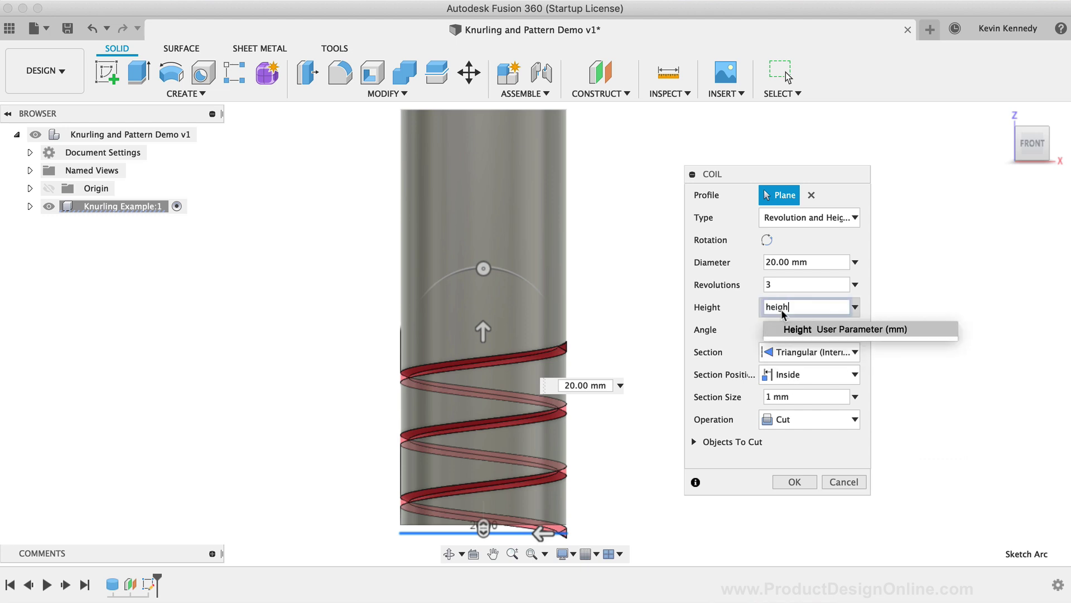
key("Return")
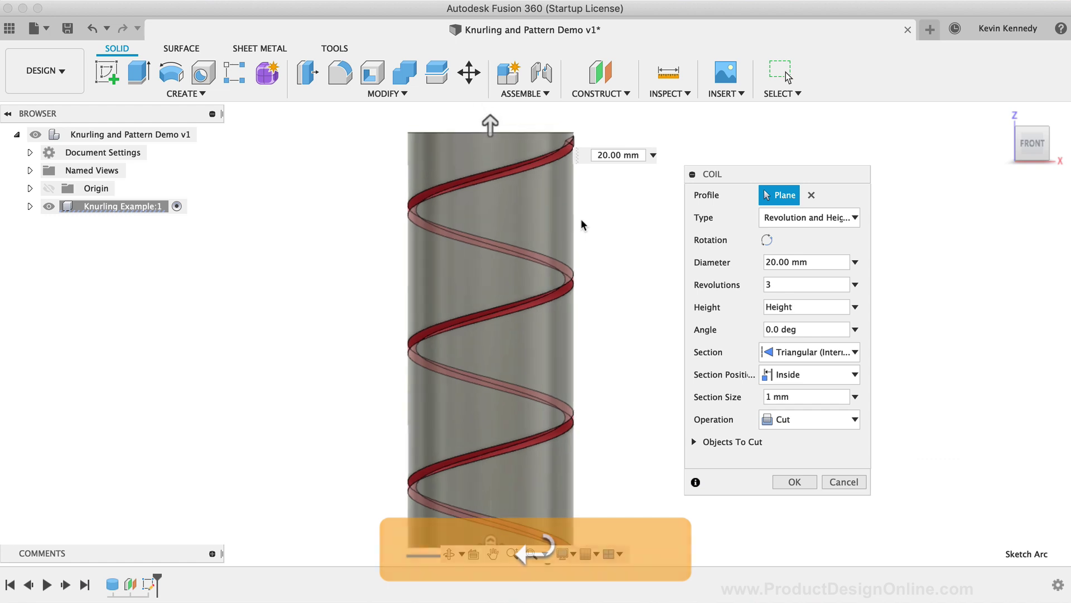
Step: Extend the coil's height to Height + 2 so it runs past the cylinder's top, and create it as a cut
scroll(564, 151, "up", 5)
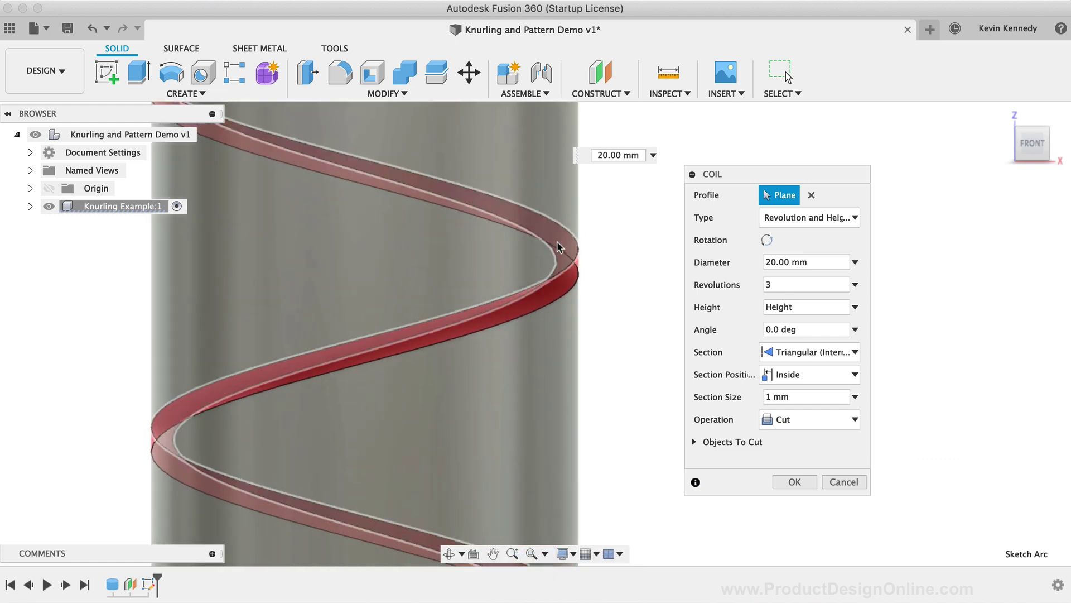
scroll(557, 241, "down", 5)
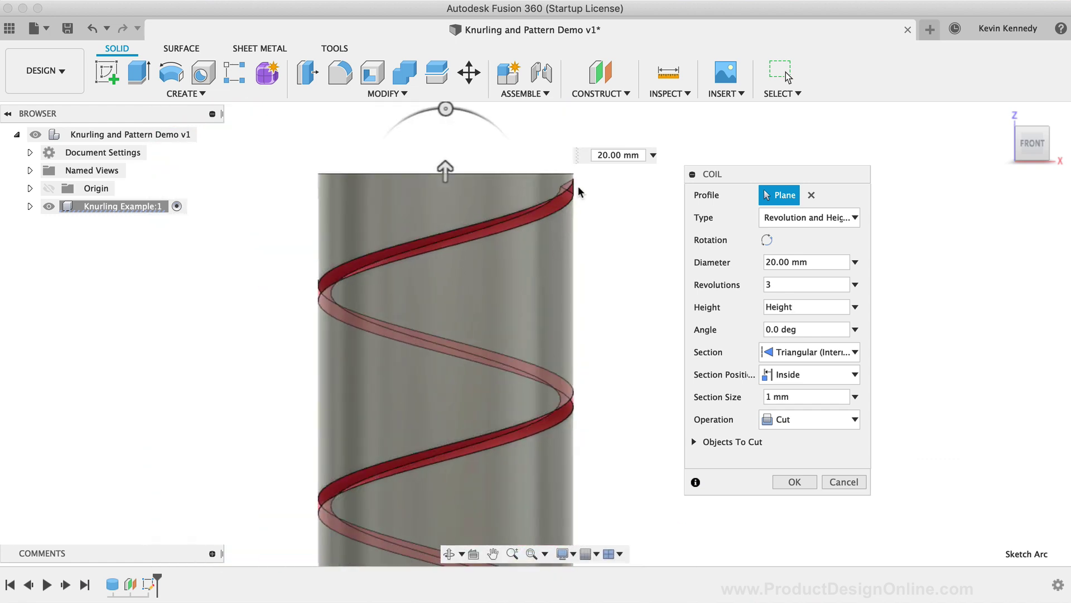
scroll(588, 176, "up", 3)
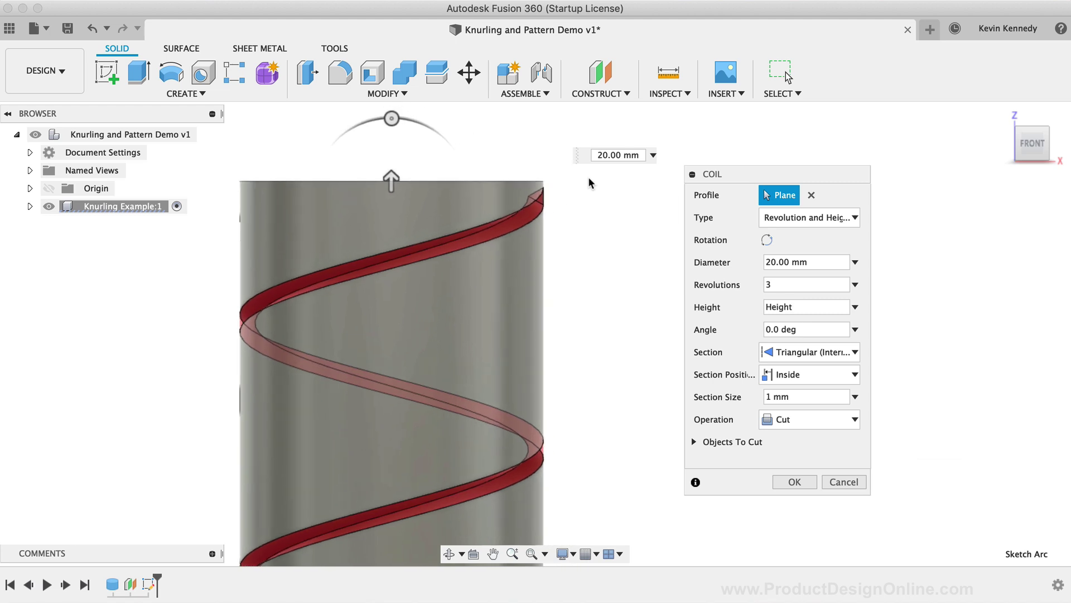
left_click_drag(1034, 141, 1010, 141)
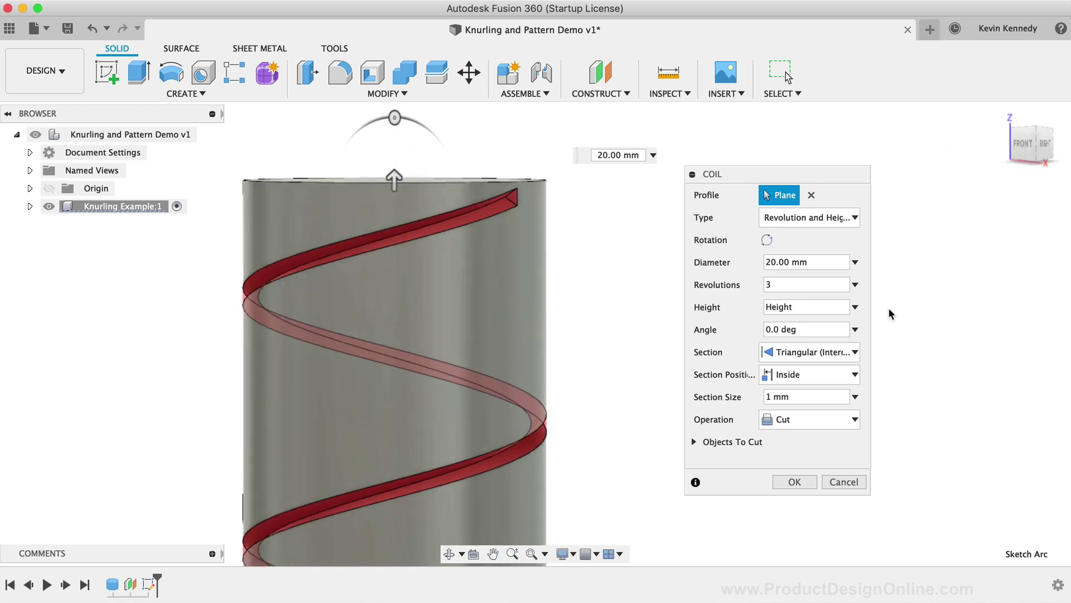
left_click(807, 307)
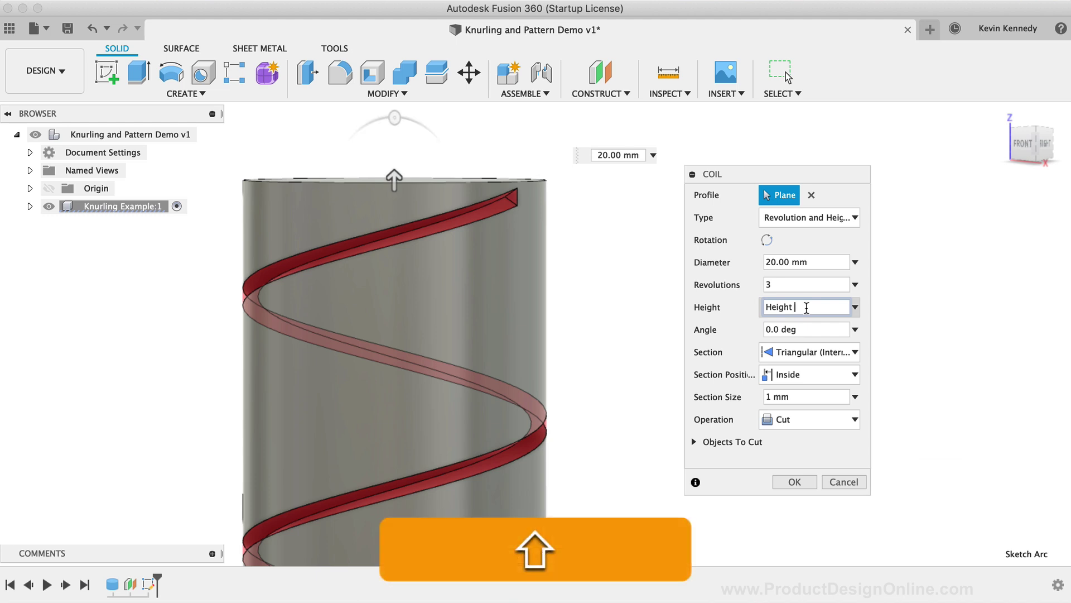
type("+ ")
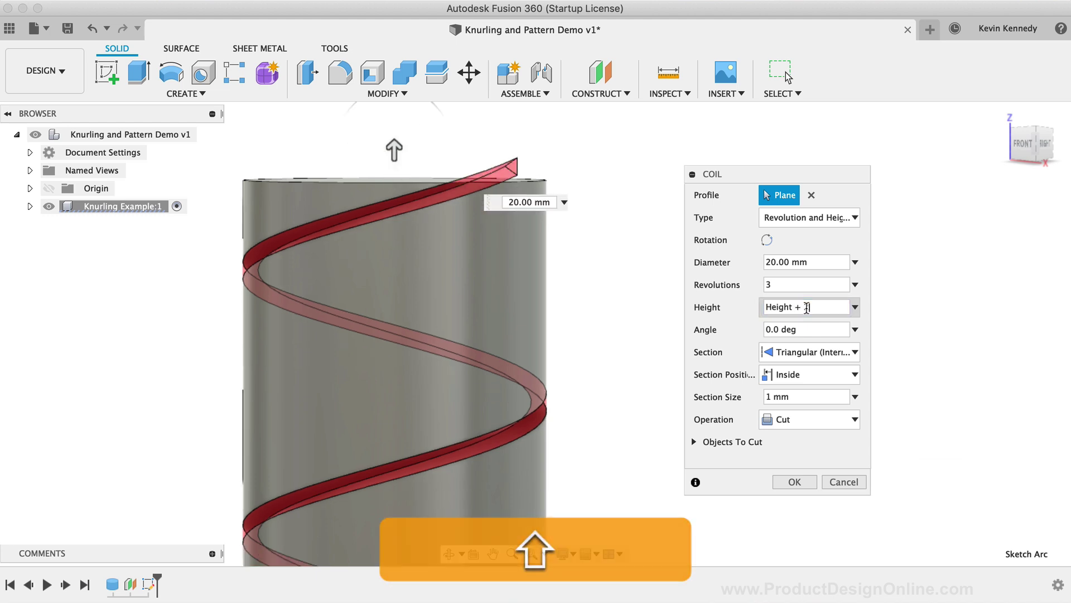
type("2")
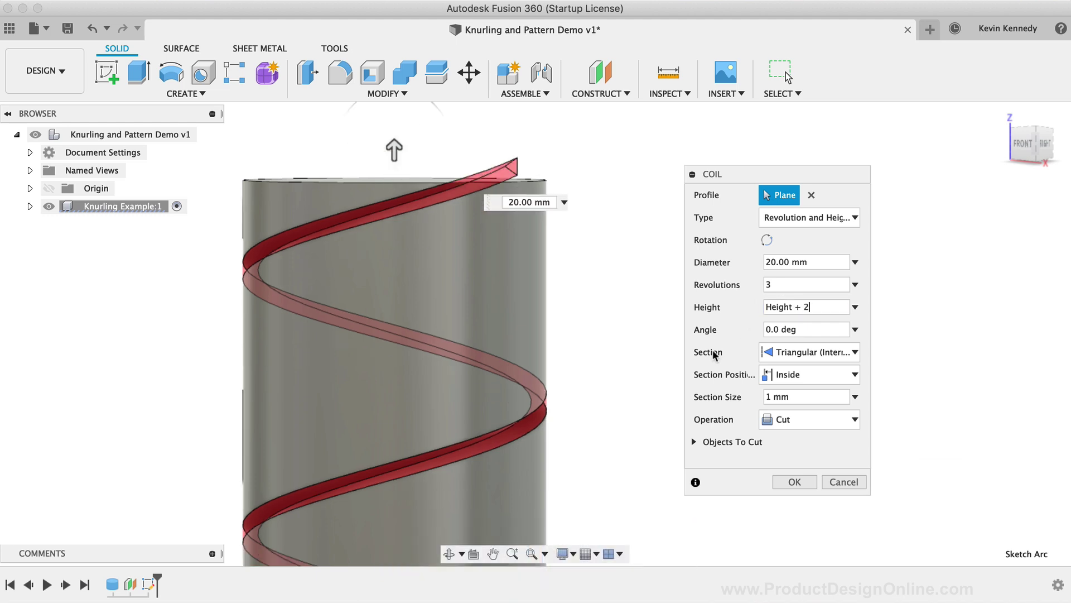
left_click(787, 482)
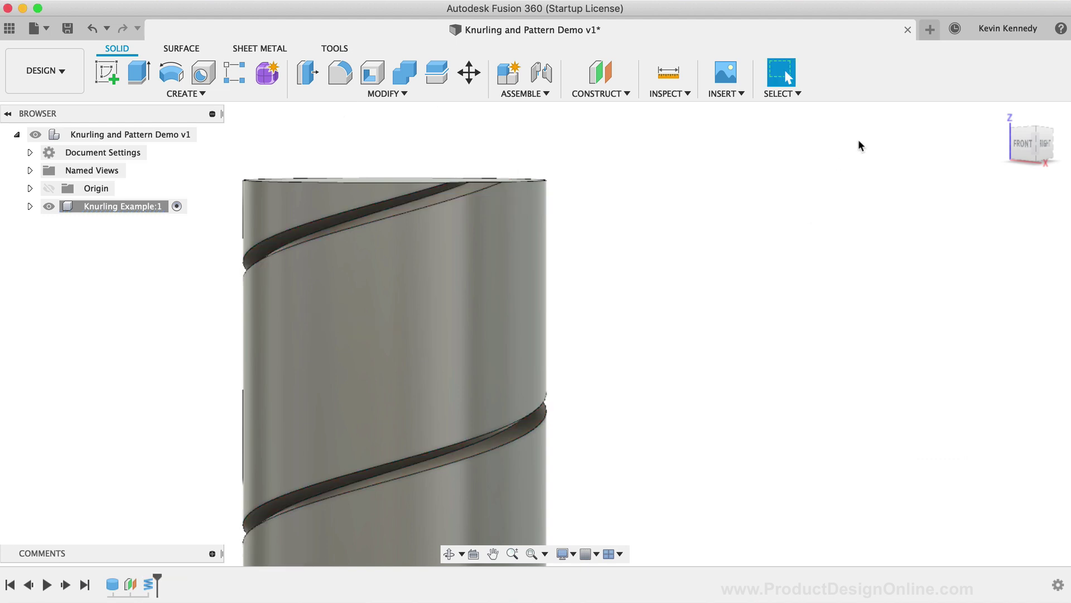
Step: Mirror the coil cut as a feature across the vertical YZ origin plane, using the Adjust compute option
left_click(1003, 116)
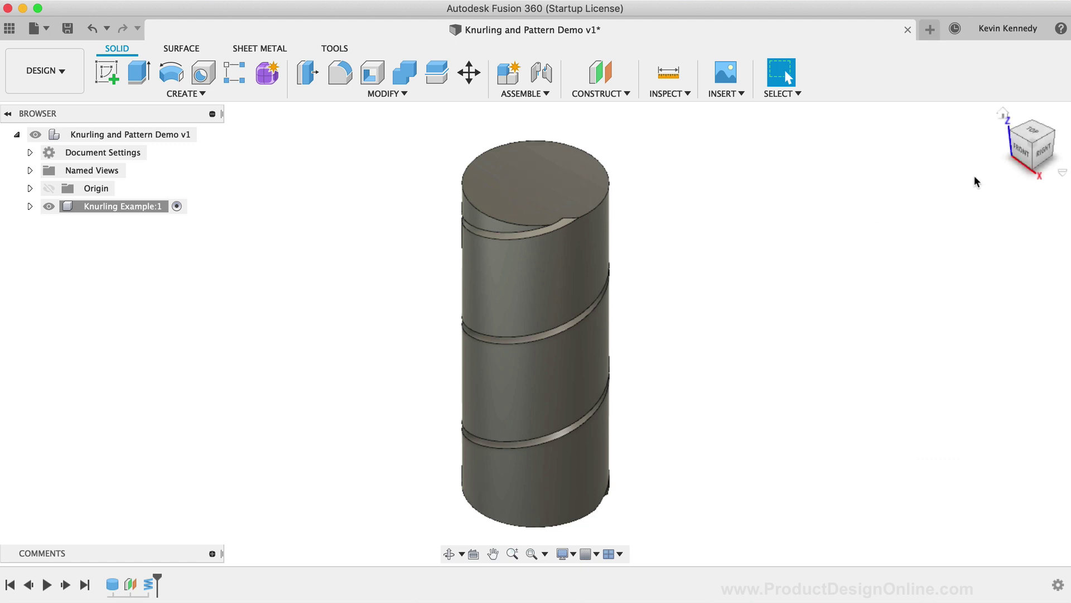
type("smirr")
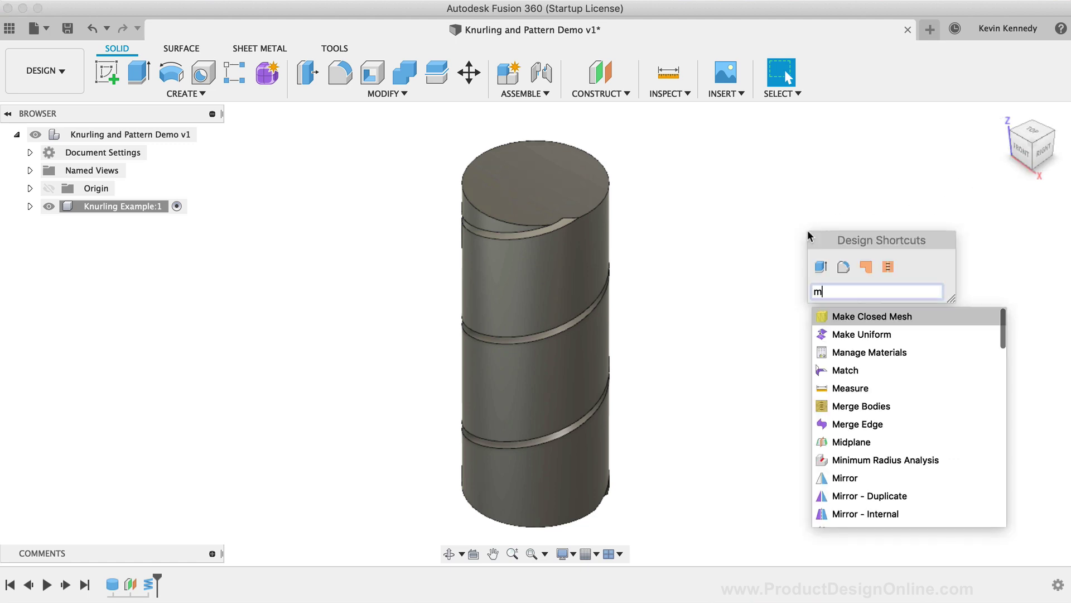
key("Return")
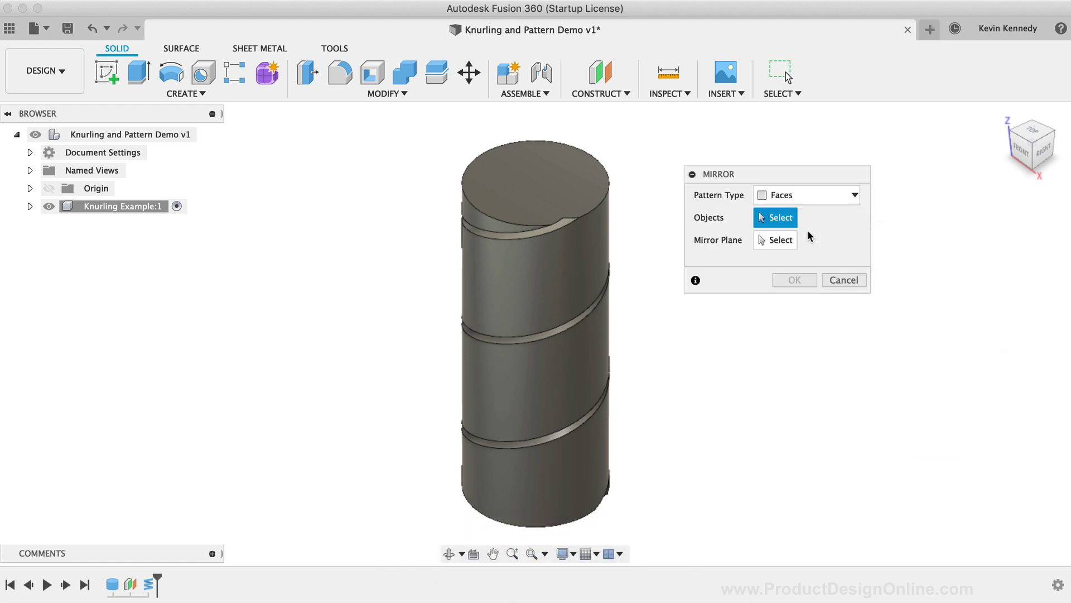
left_click(809, 196)
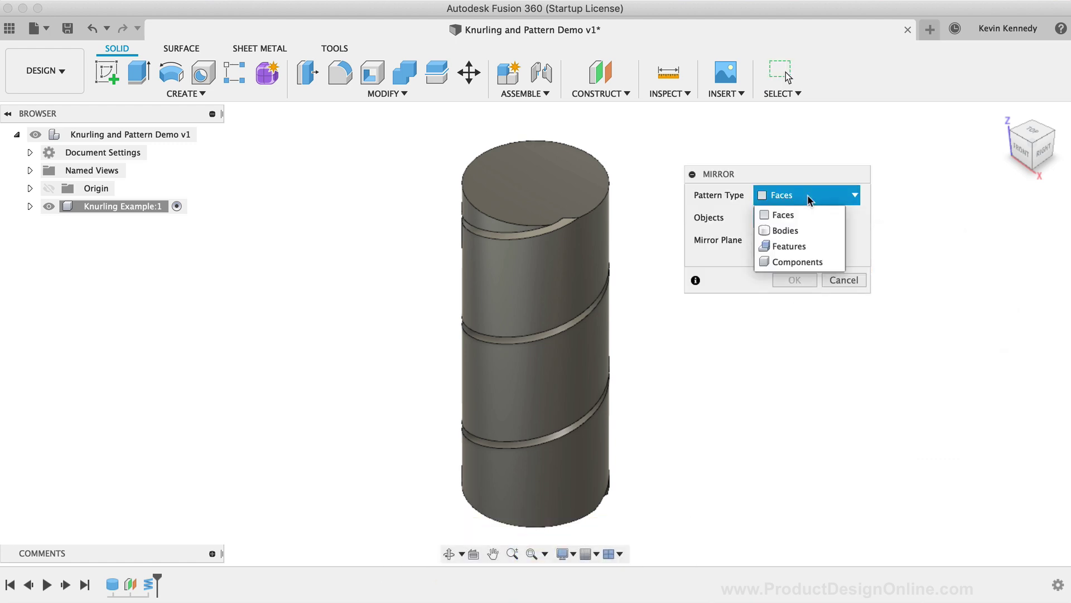
left_click(805, 245)
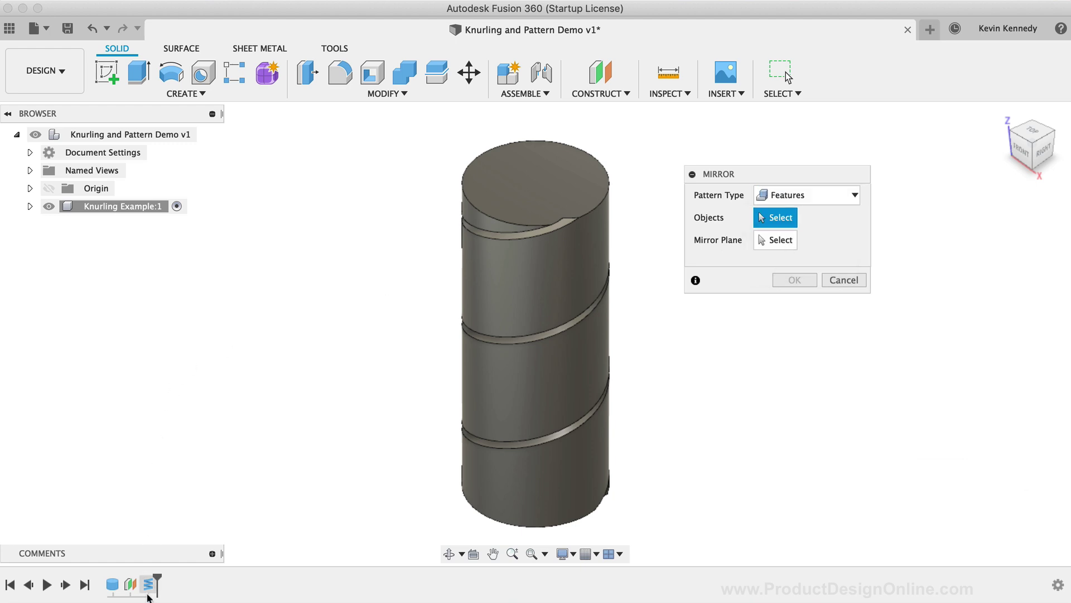
left_click(148, 584)
left_click(795, 241)
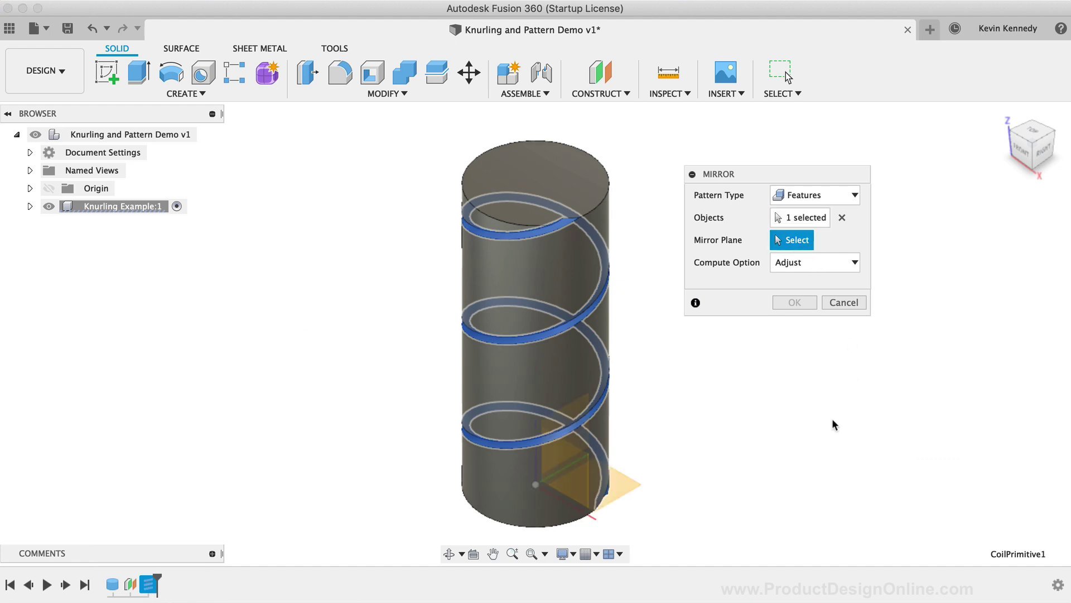
left_click(574, 414)
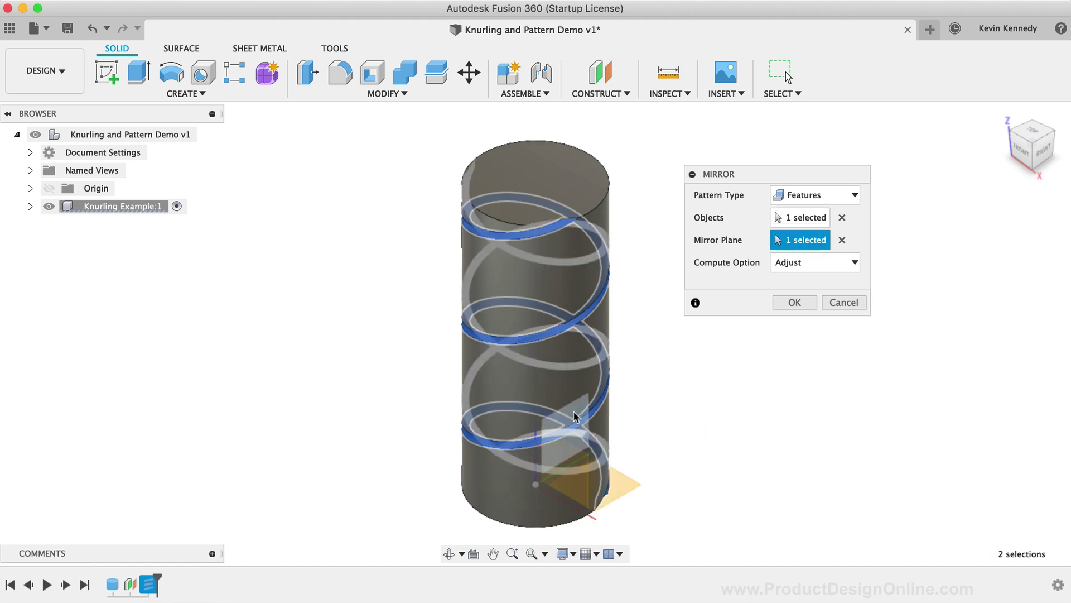
left_click(788, 301)
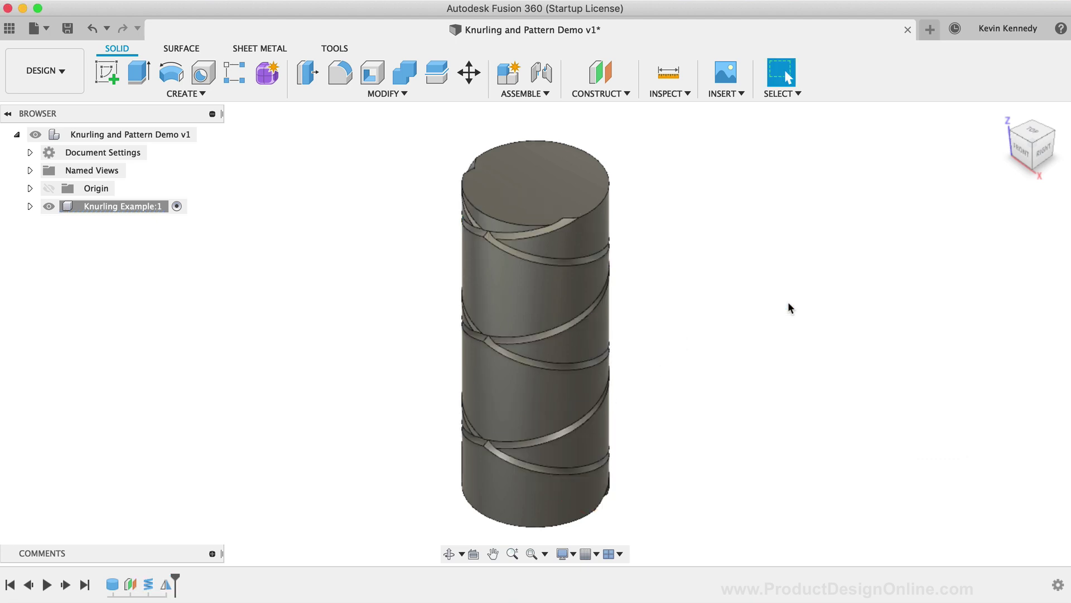
Step: Start a circular pattern of features with the coil cut and its mirrored copy as the objects
type("si")
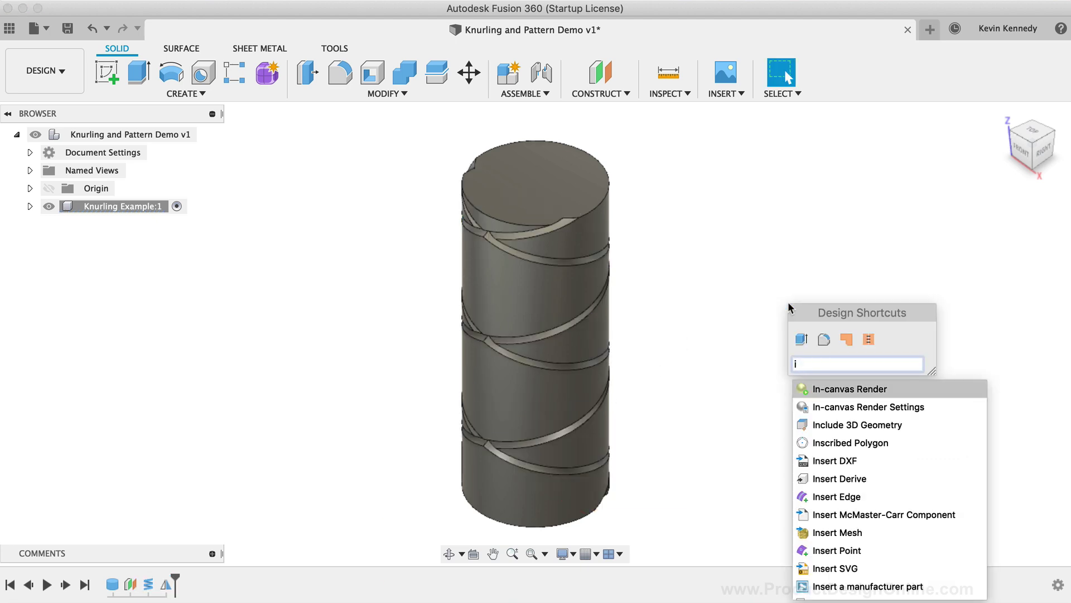
key("BackSpace")
type("ci")
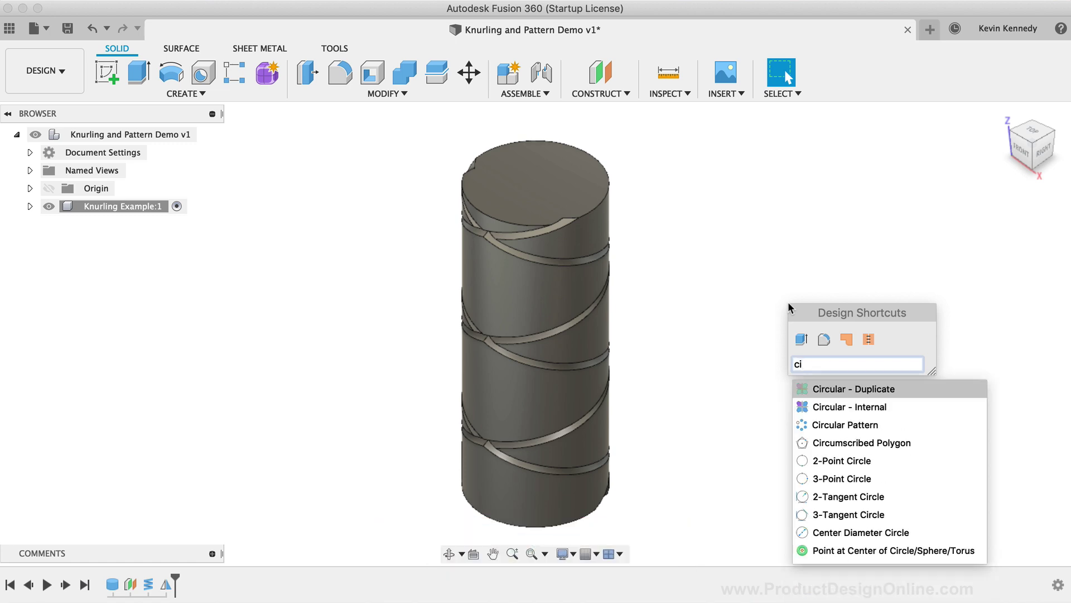
left_click(836, 426)
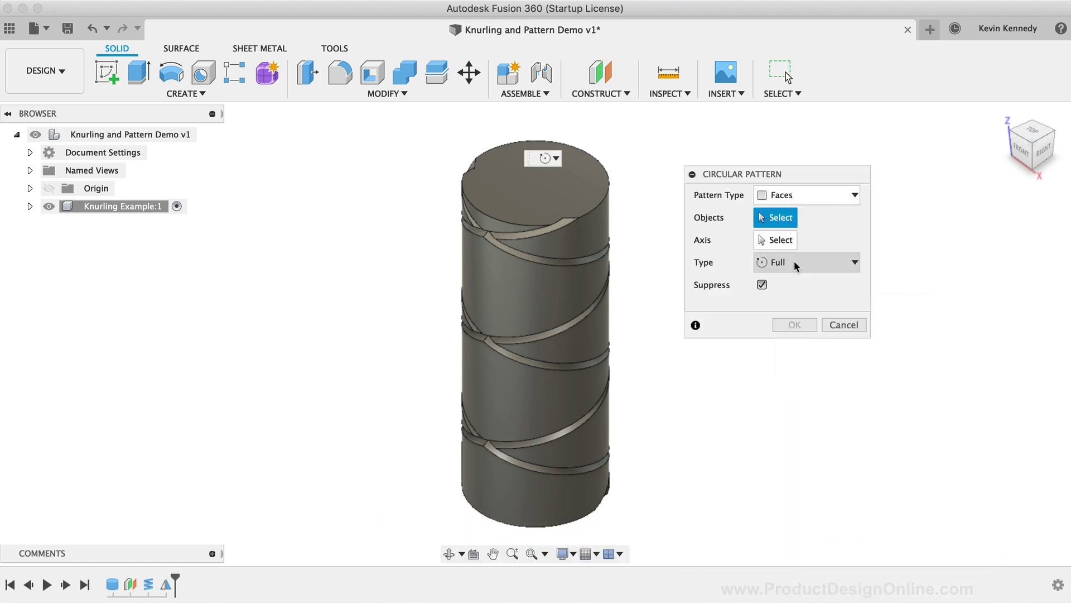
left_click(794, 195)
left_click(792, 245)
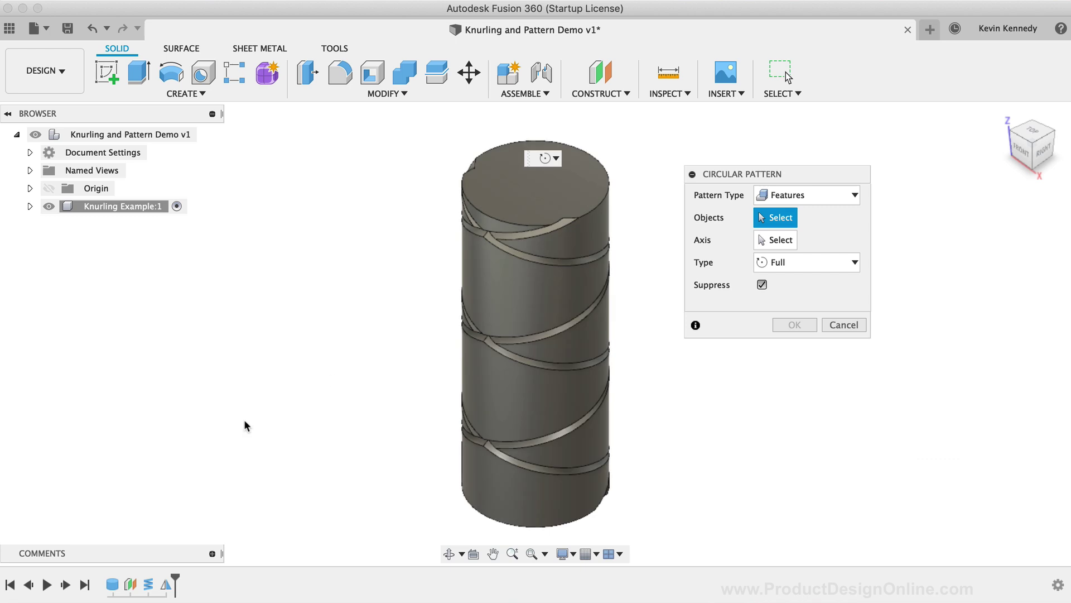
left_click(149, 584)
left_click(165, 586)
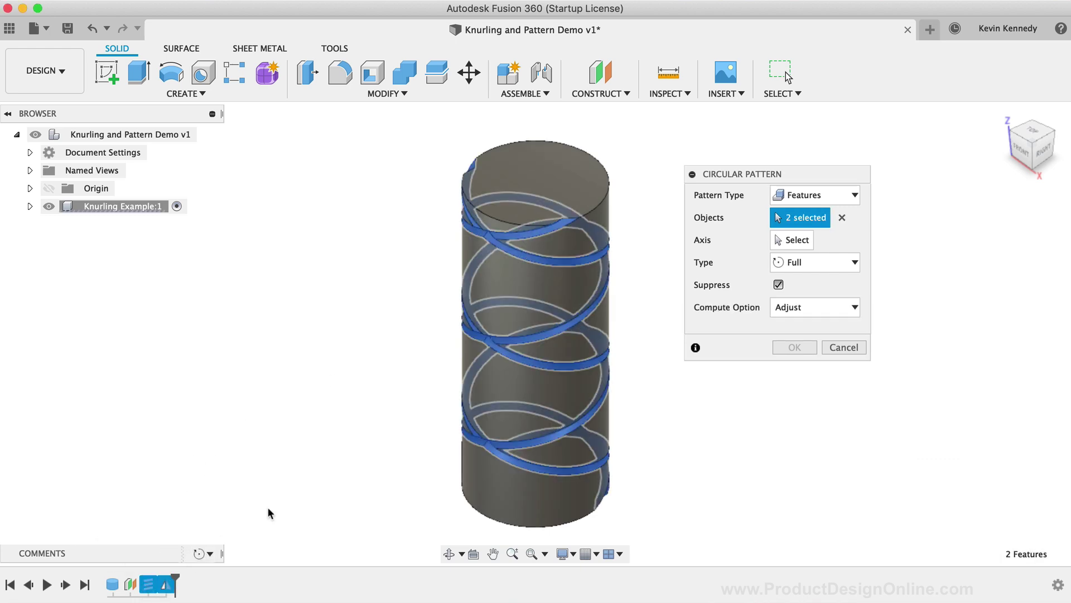
Step: Pattern the selected cuts around the cylinder's vertical center axis with type Full, quantity 3 and the Adjust compute option
left_click(790, 241)
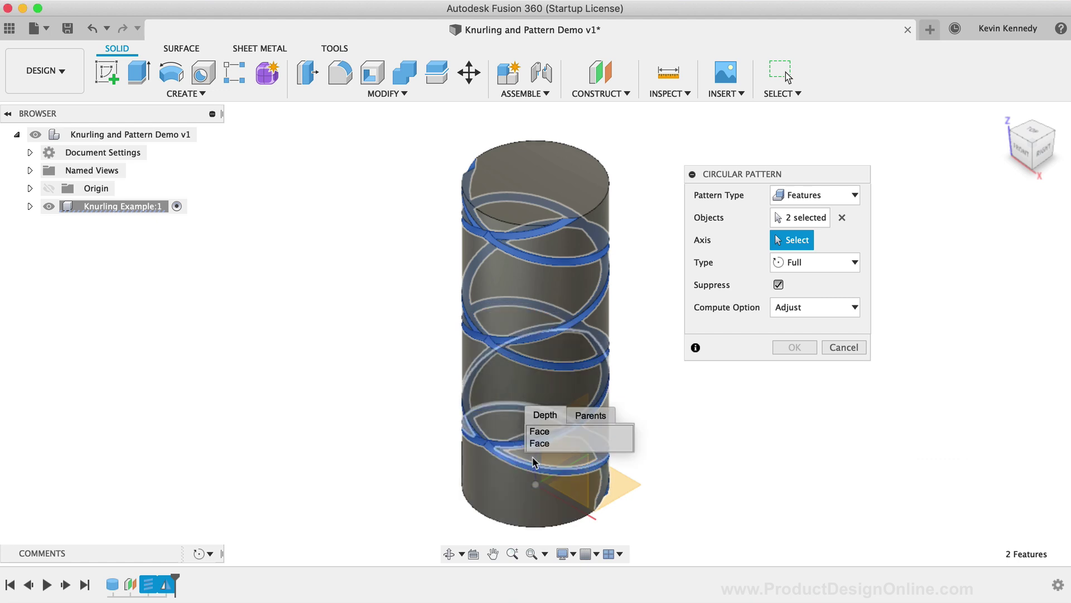
left_click(546, 511)
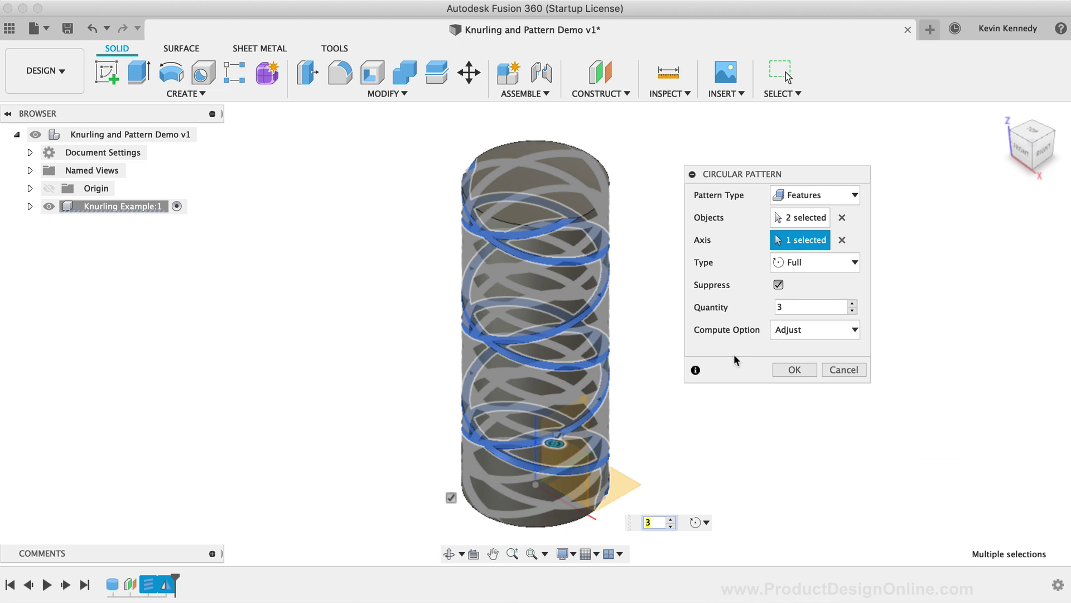
left_click(802, 370)
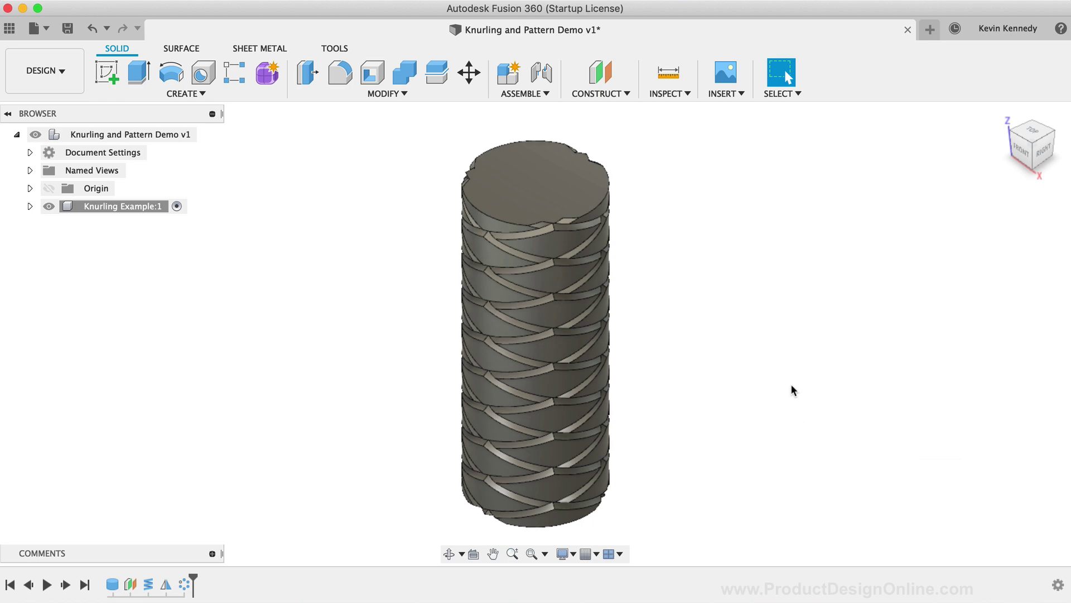
Step: Roll the timeline history back to just after the construction plane, before the coil cut
left_click(1039, 160)
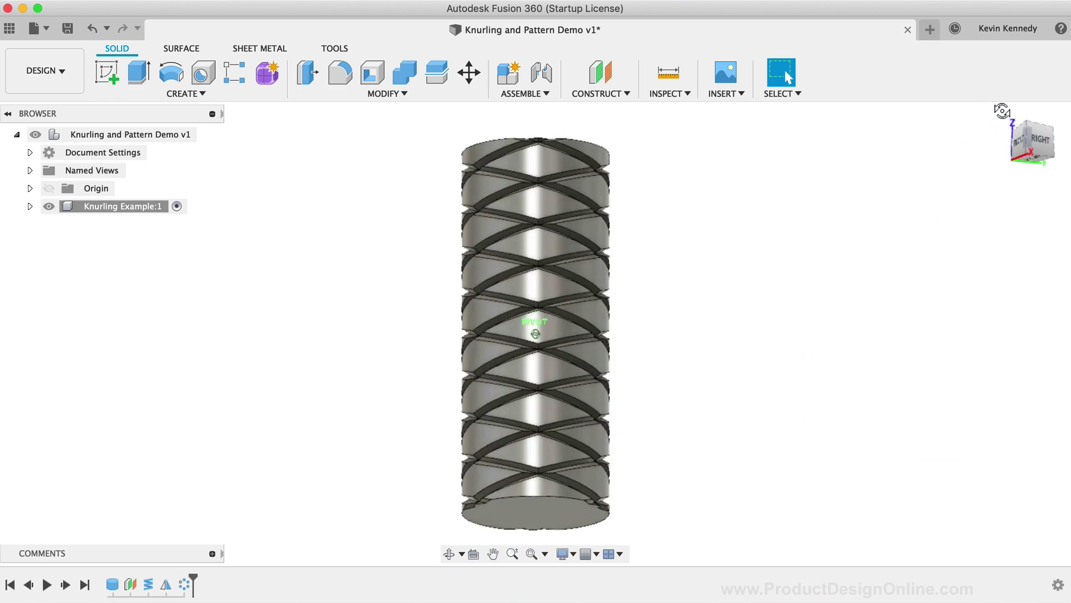
mouse_move(1003, 111)
left_mouse_down()
mouse_move(1008, 120)
mouse_move(998, 109)
left_mouse_up()
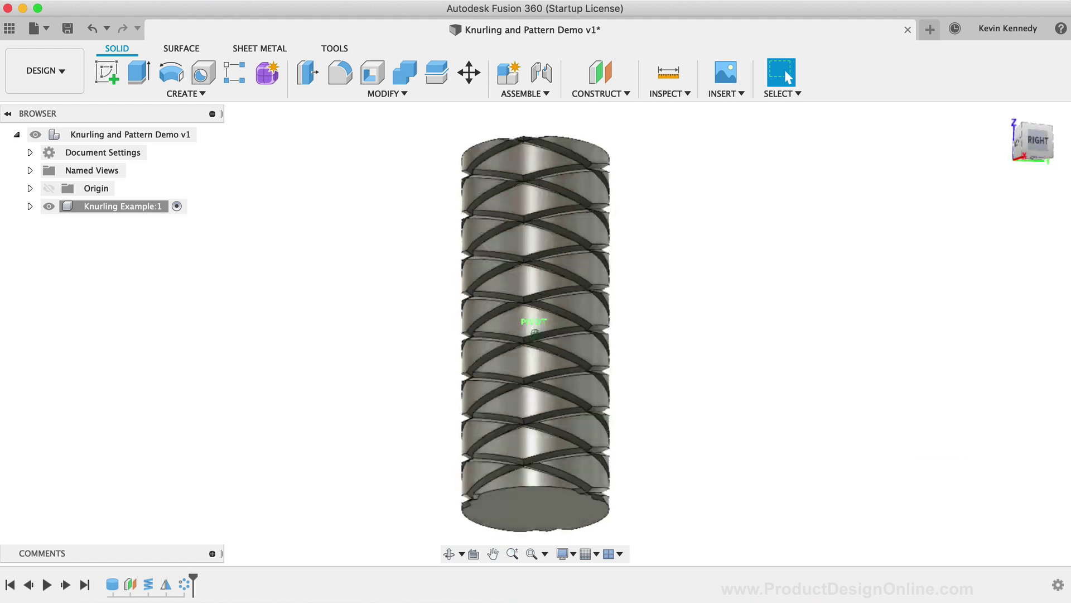
left_click_drag(1037, 141, 1039, 158)
scroll(772, 246, "down", 5)
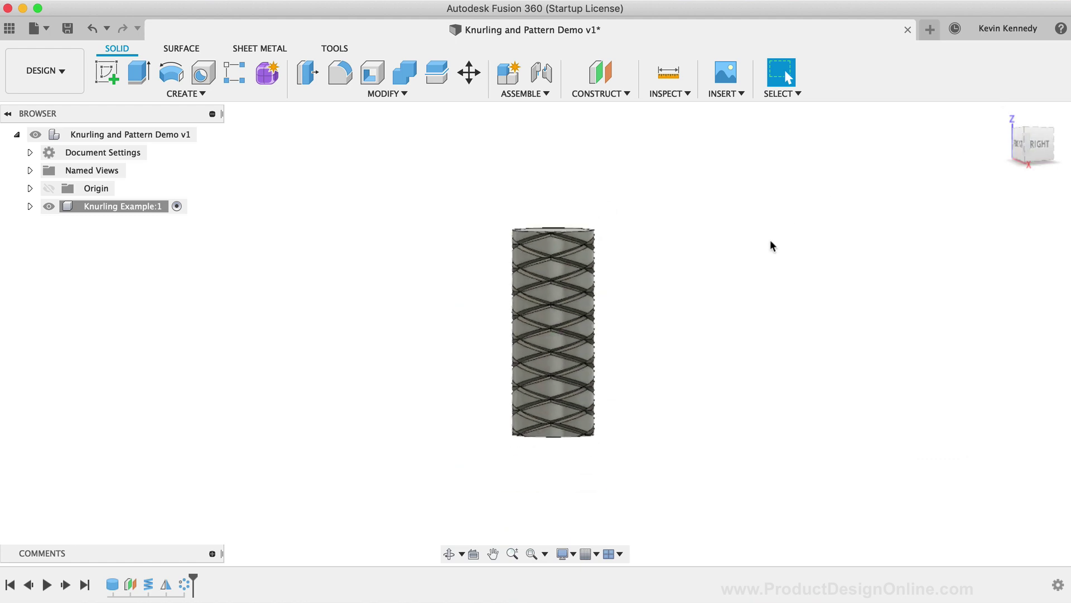
left_click_drag(1017, 147, 1002, 168)
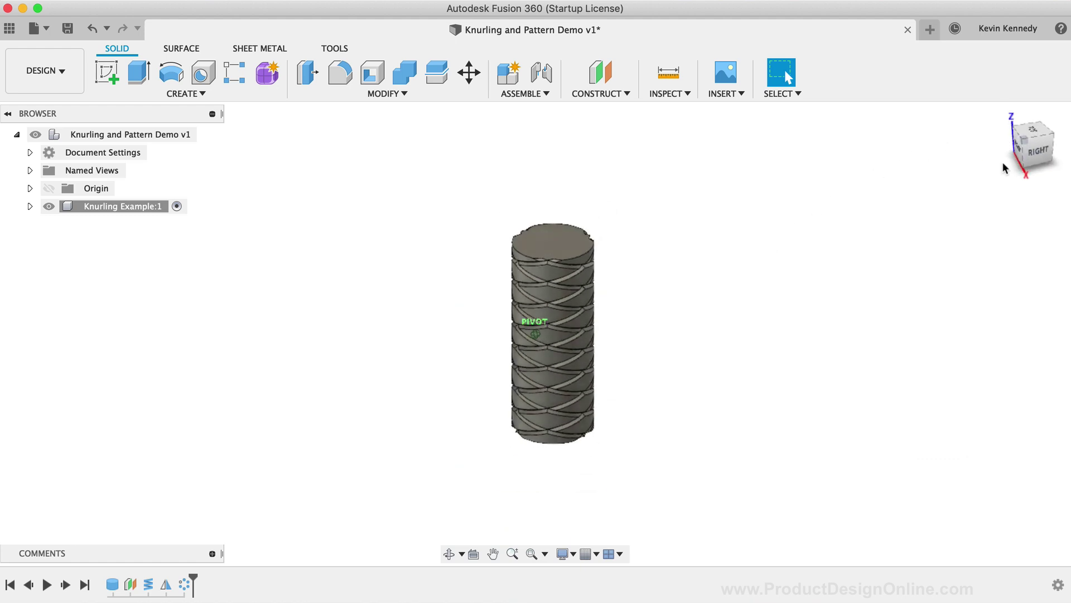
scroll(584, 249, "up", 5)
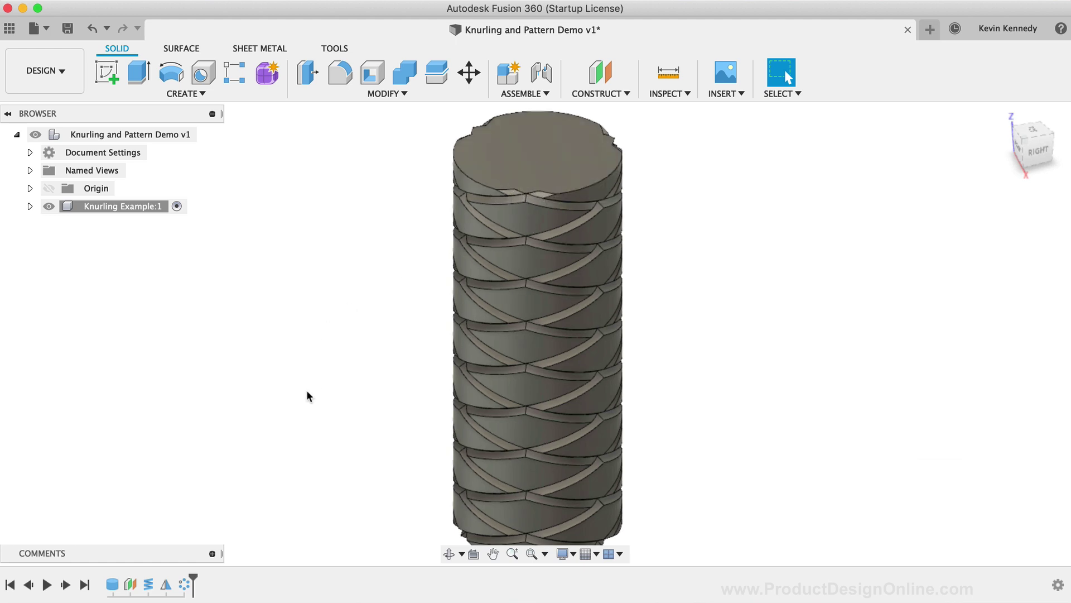
right_click(130, 585)
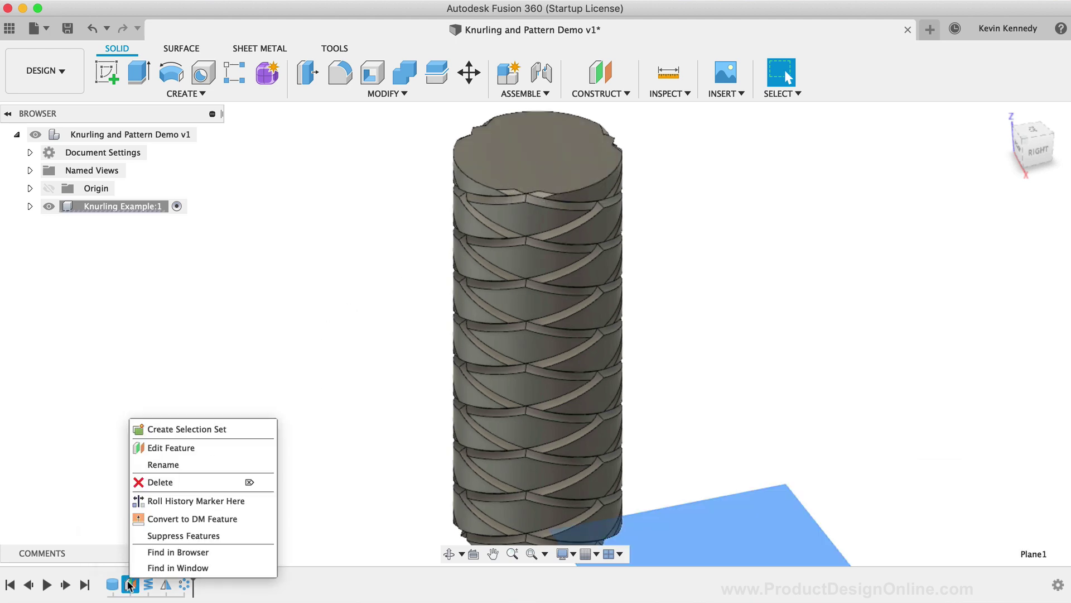
left_click(211, 500)
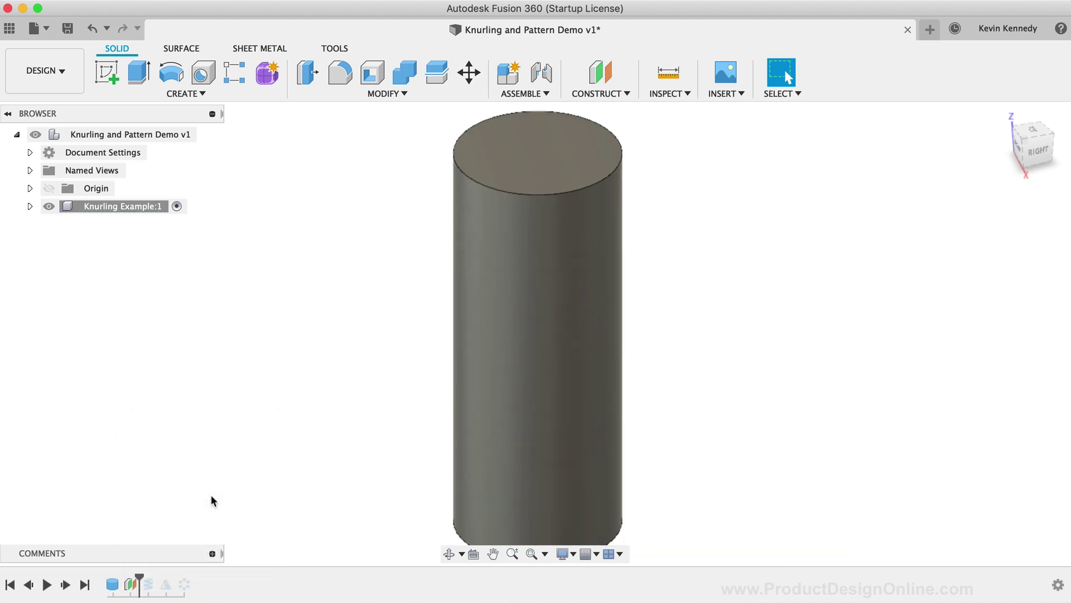
Step: Chamfer the cylinder's top and bottom edges with an equal distance of 1 mm, and roll the timeline forward to its end
type("schamf")
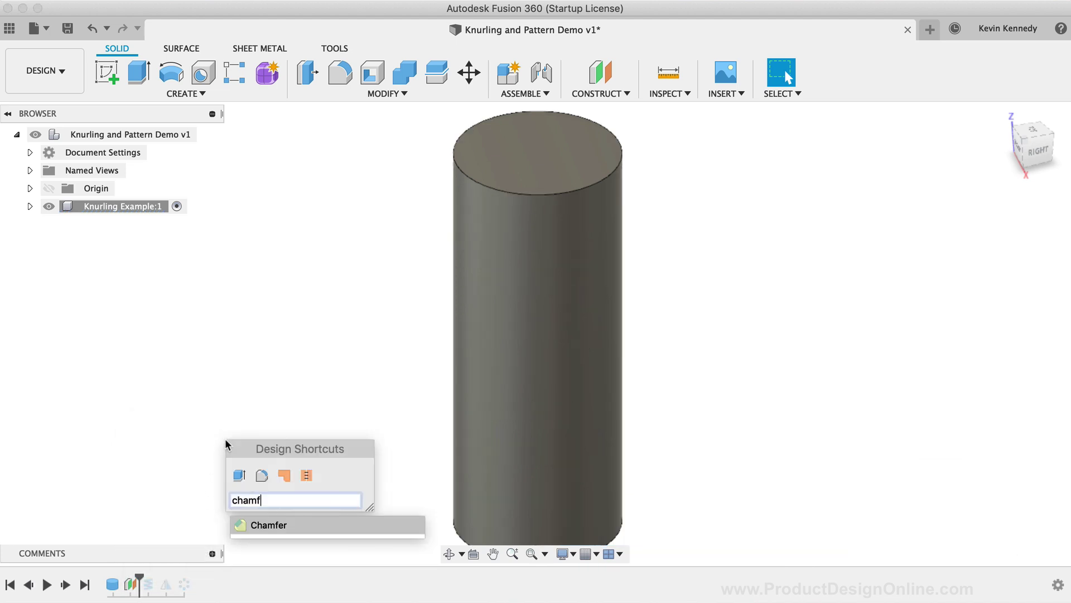
key("Return")
left_click(500, 191)
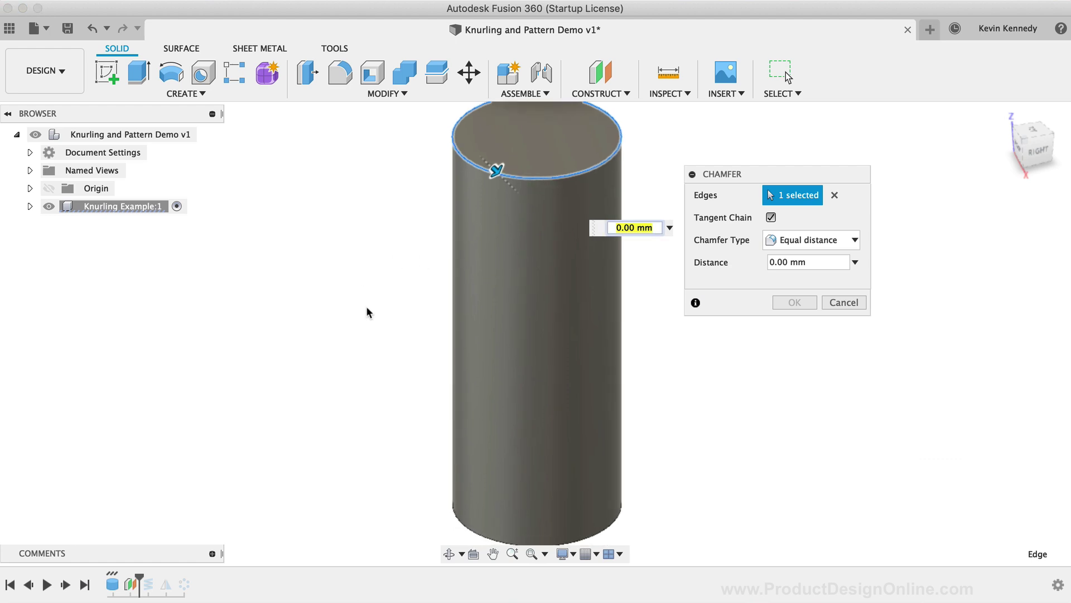
left_click(455, 519)
type("1")
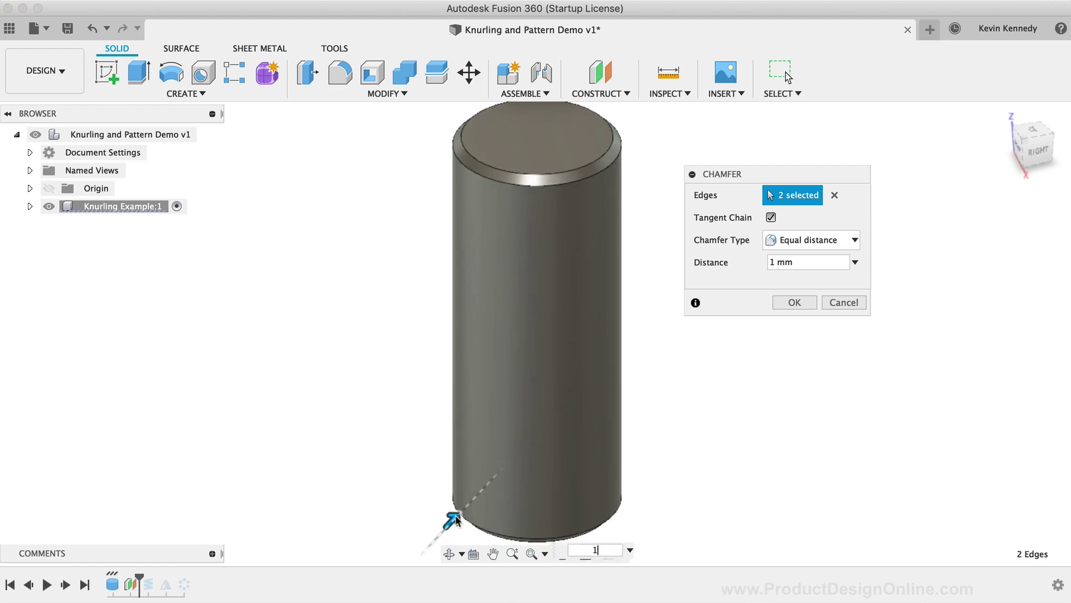
key("Return")
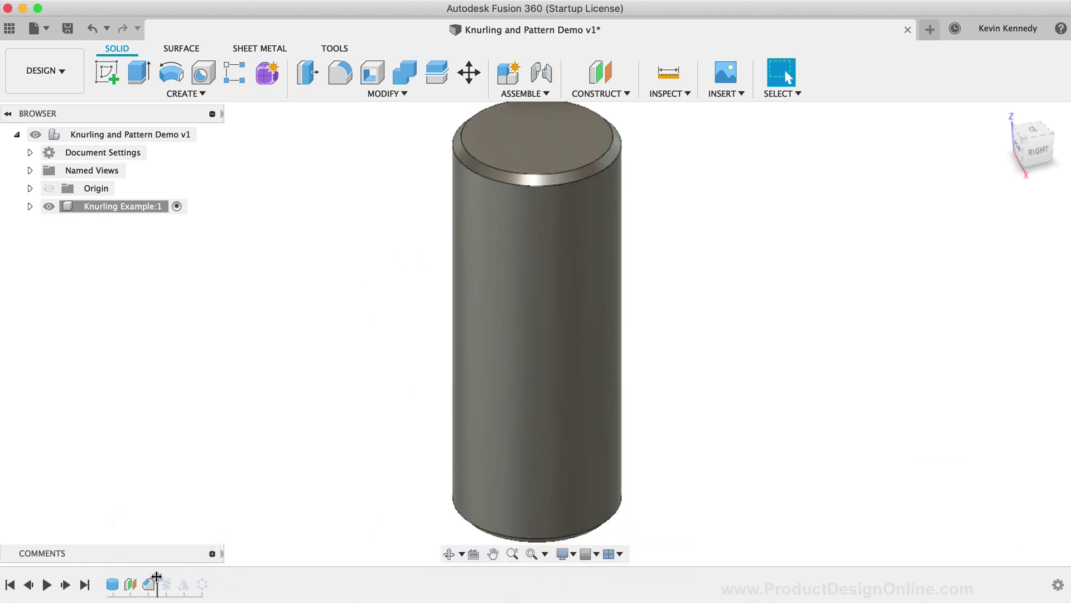
left_click_drag(159, 581, 211, 582)
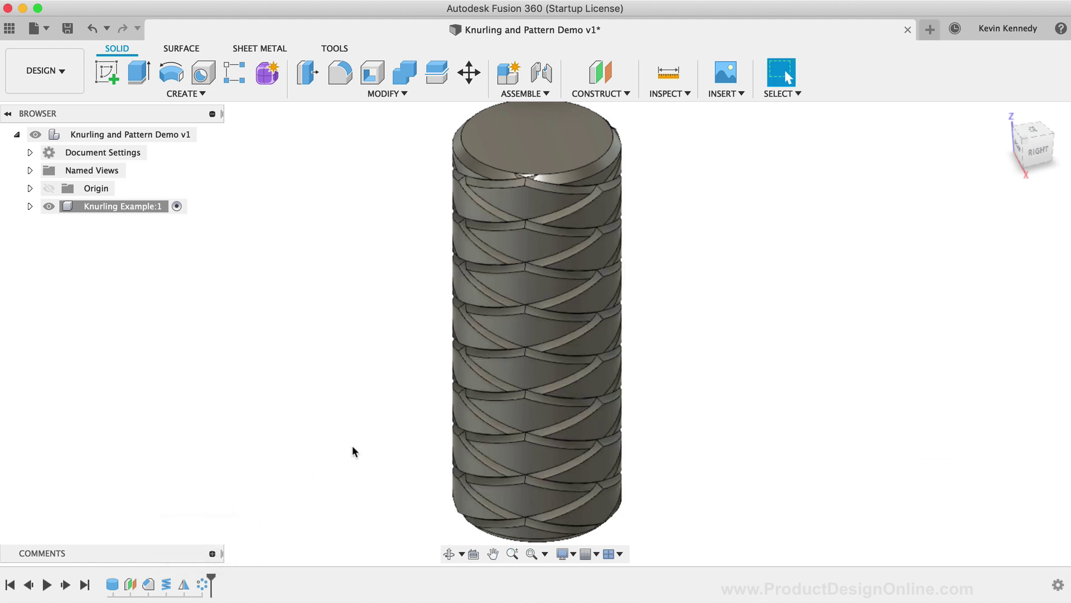
Step: Set the Height user parameter to 100 mm
left_click(1003, 113)
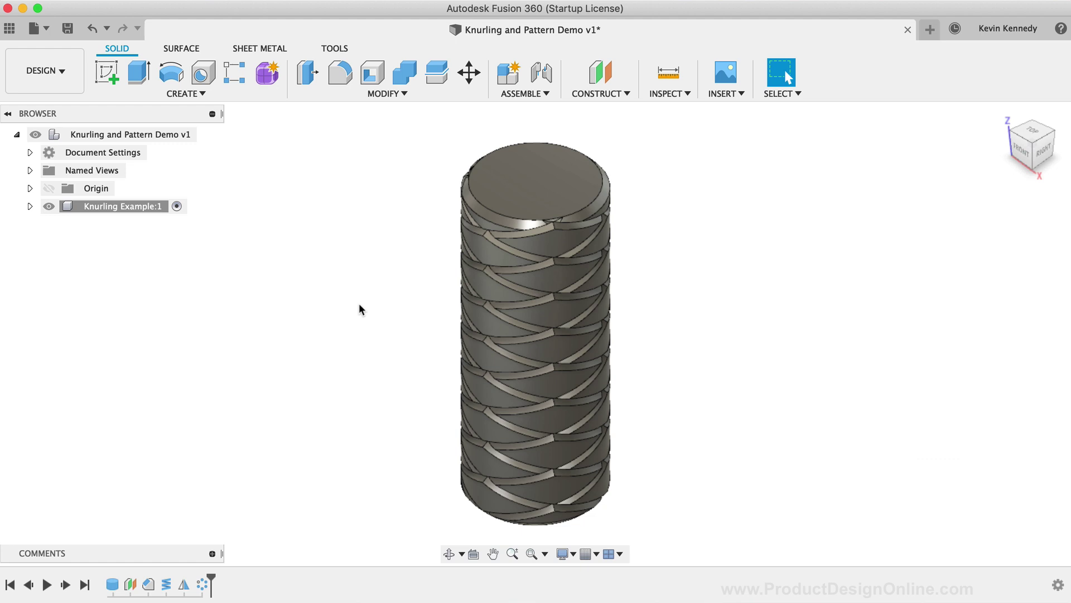
type("suser")
key("BackSpace")
key("BackSpace")
key("BackSpace")
key("BackSpace")
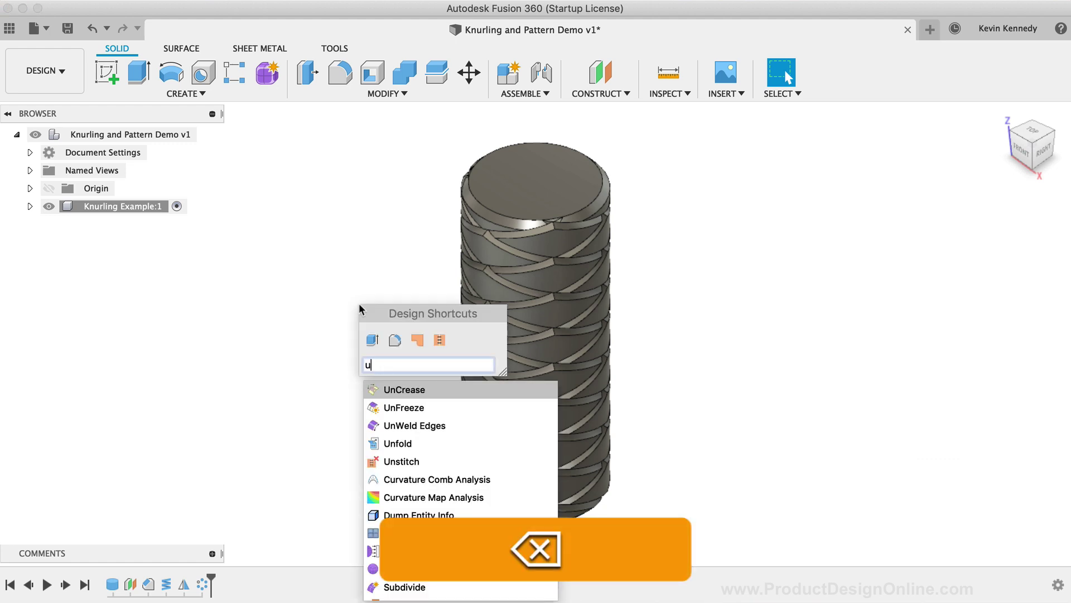
type("para")
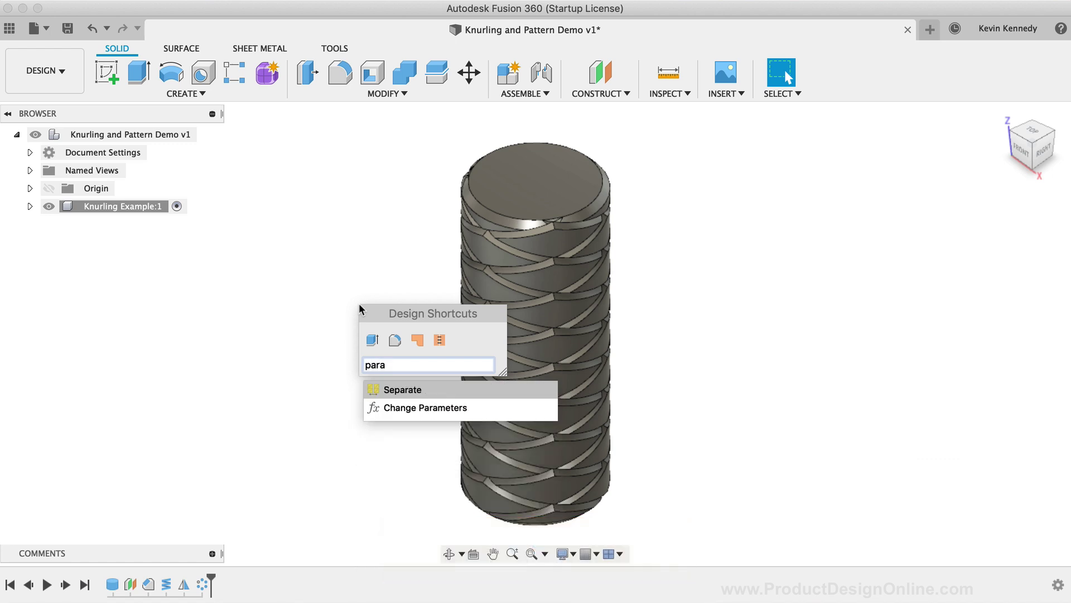
left_click(409, 408)
left_click(433, 222)
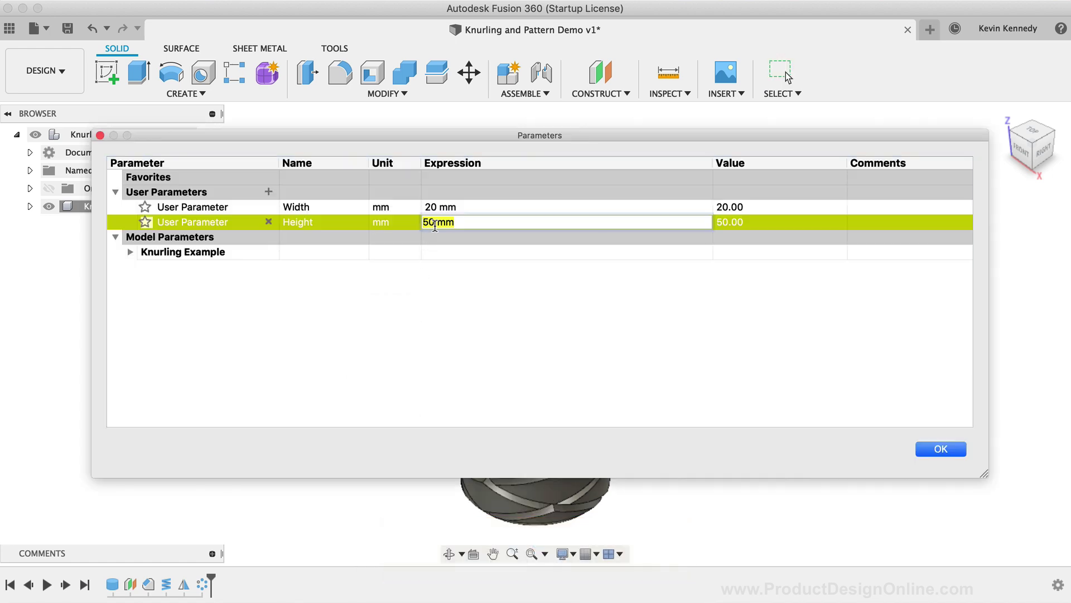
left_click(434, 222)
key("BackSpace")
key("BackSpace")
type("100")
key("Return")
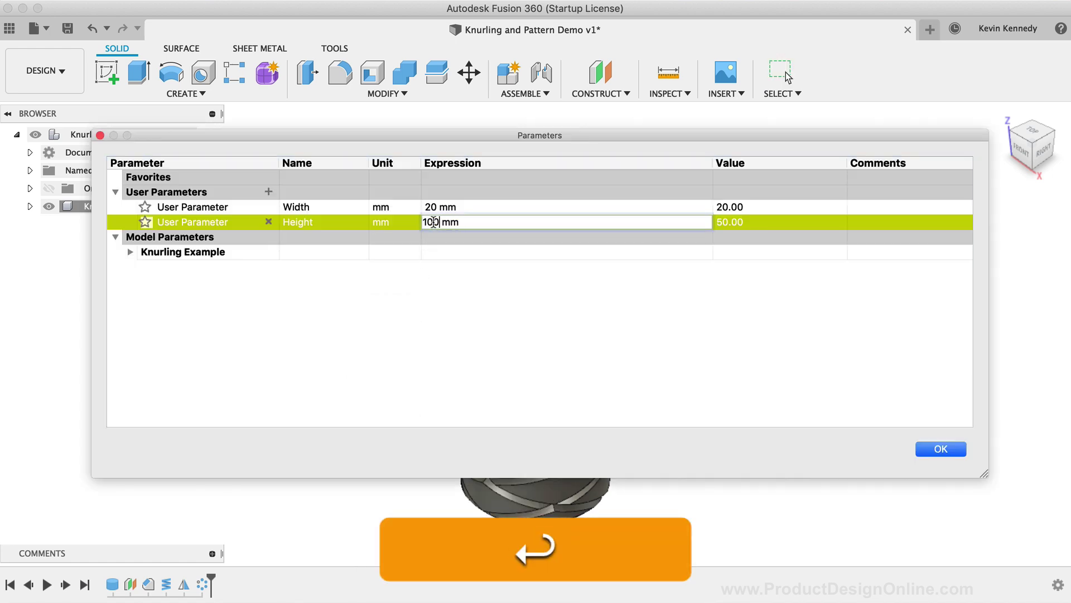
left_click(941, 450)
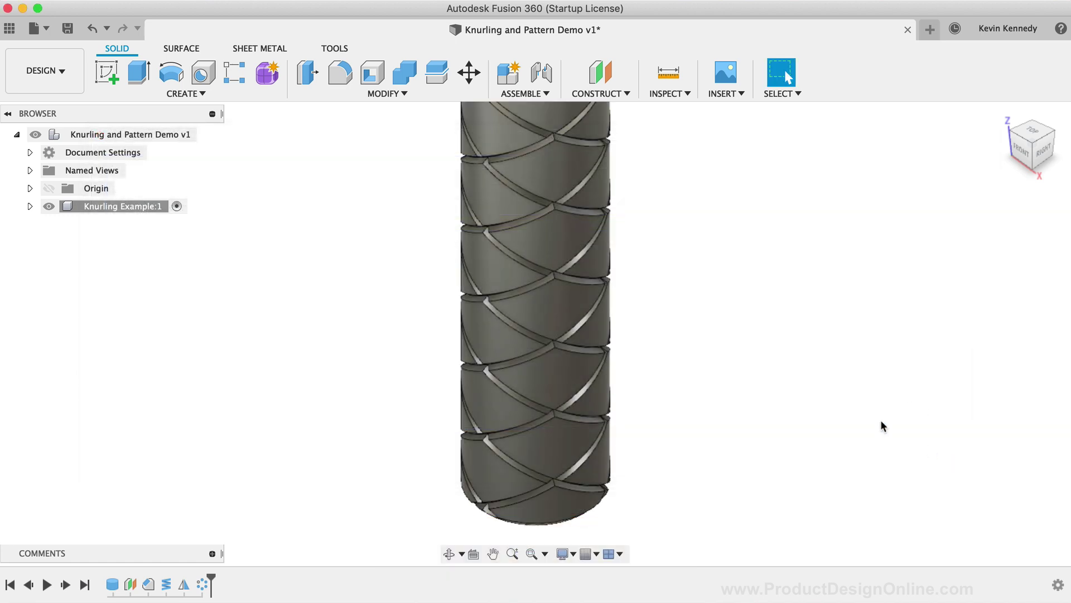
Step: Edit the circular pattern of the coil cuts to a quantity of 5
scroll(809, 374, "down", 5)
middle_click_drag(809, 374, 806, 388)
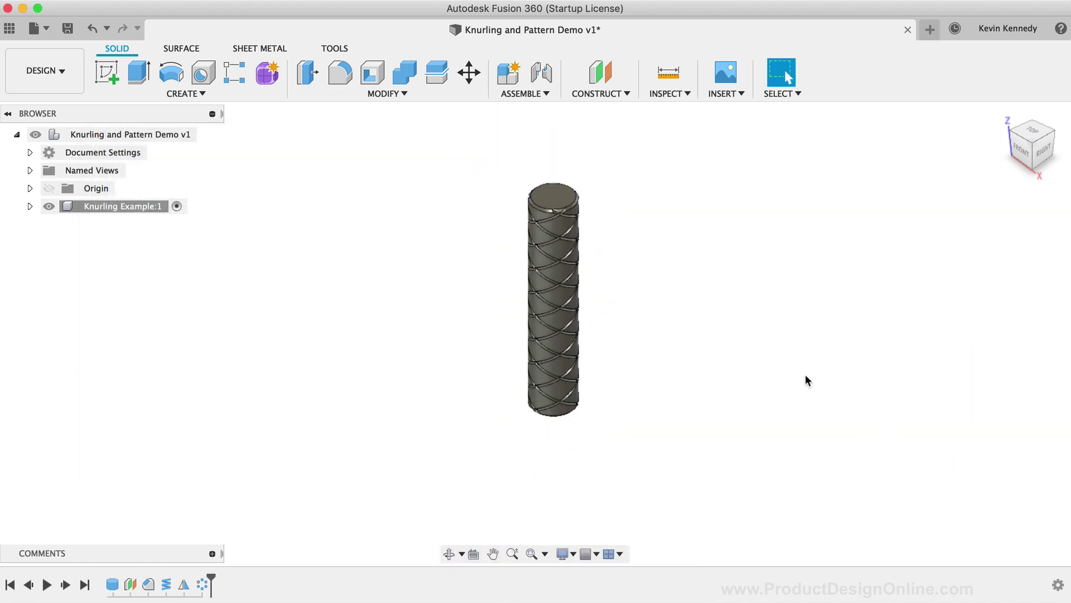
mouse_move(1029, 146)
left_mouse_down()
mouse_move(1026, 89)
mouse_move(1027, 109)
left_mouse_up()
scroll(737, 243, "up", 3)
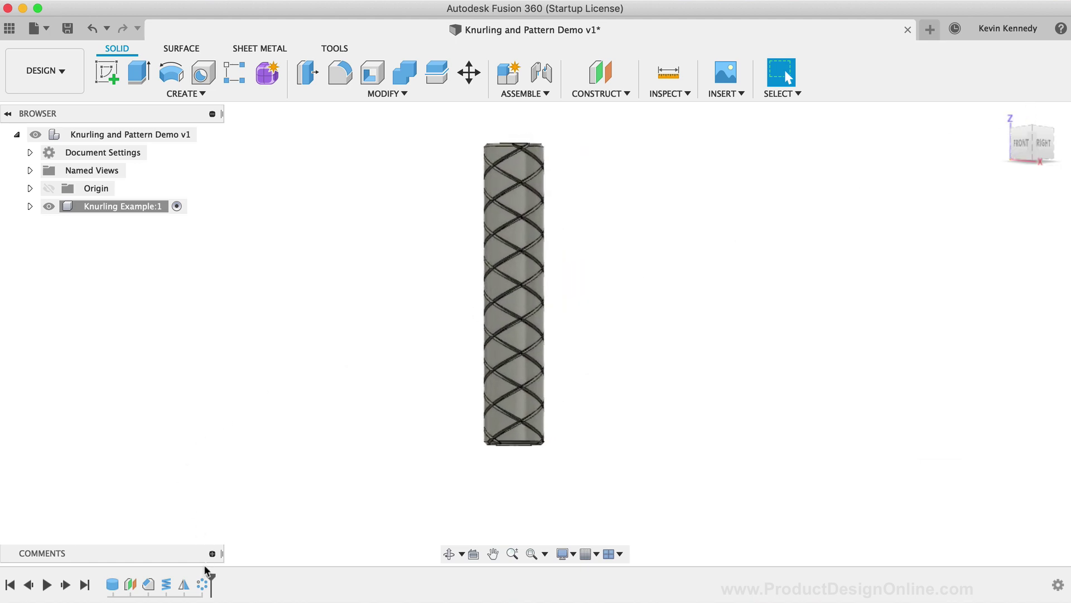
double_click(202, 583)
left_click_drag(803, 307, 738, 308)
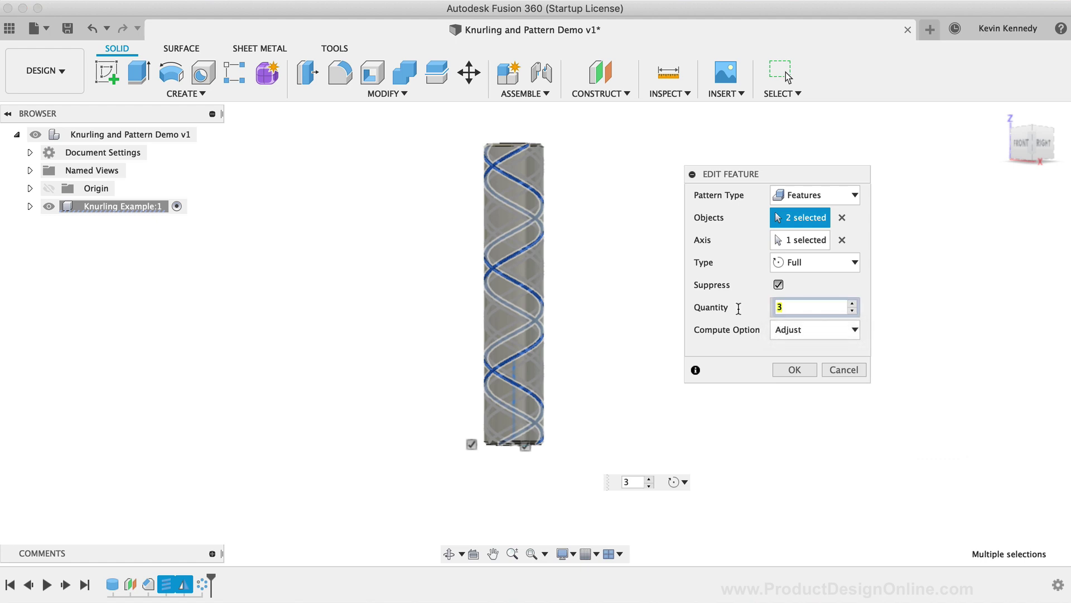
type("5")
key("Return")
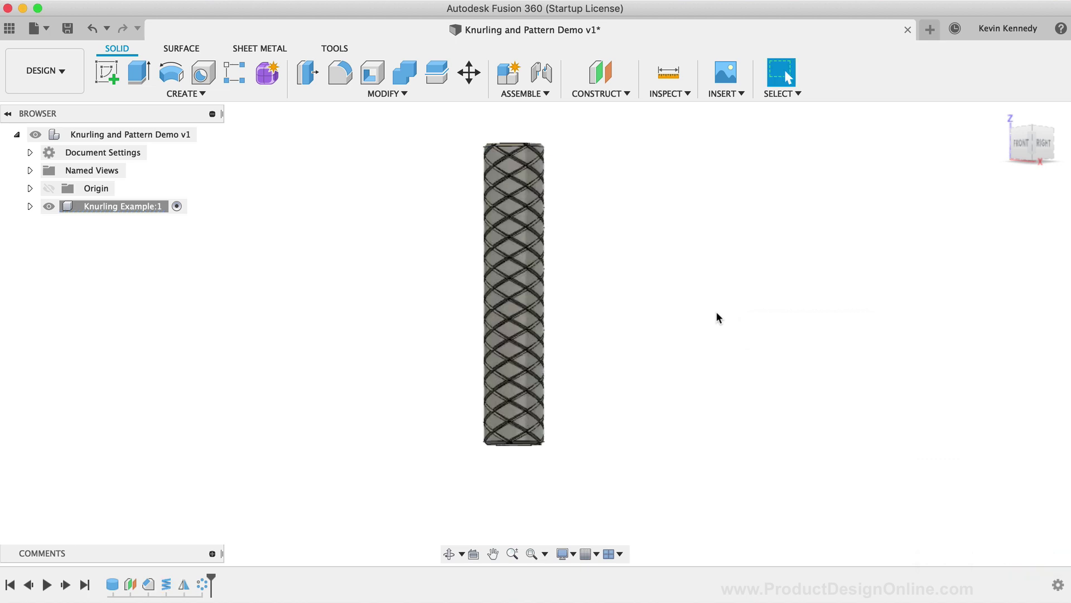
Step: Increase the circular pattern's quantity to 12 for a denser knurl
left_click(449, 554)
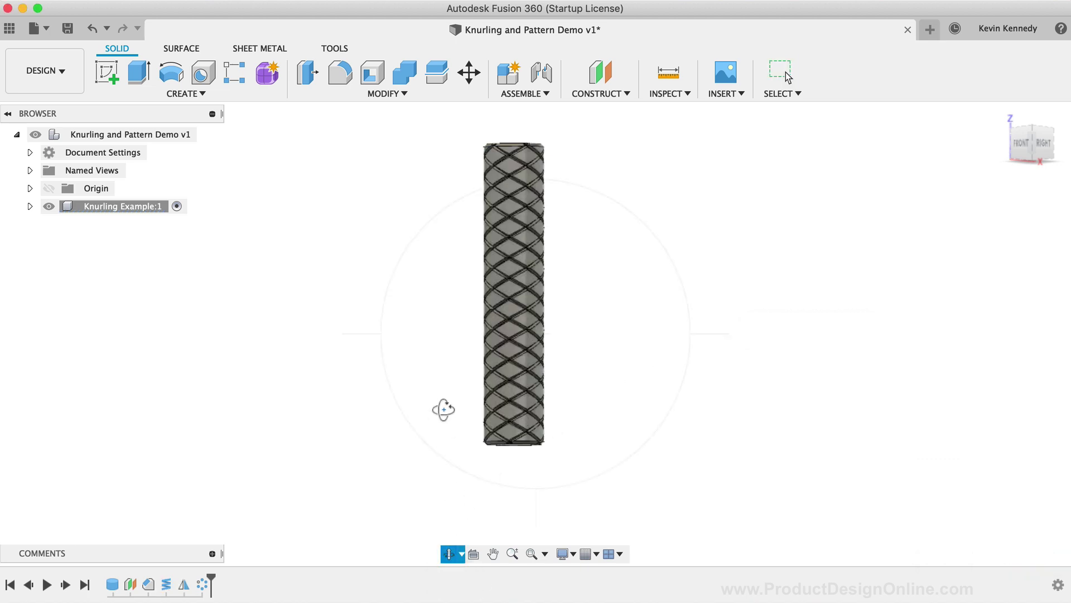
left_click_drag(443, 409, 650, 384)
left_click_drag(645, 384, 620, 389)
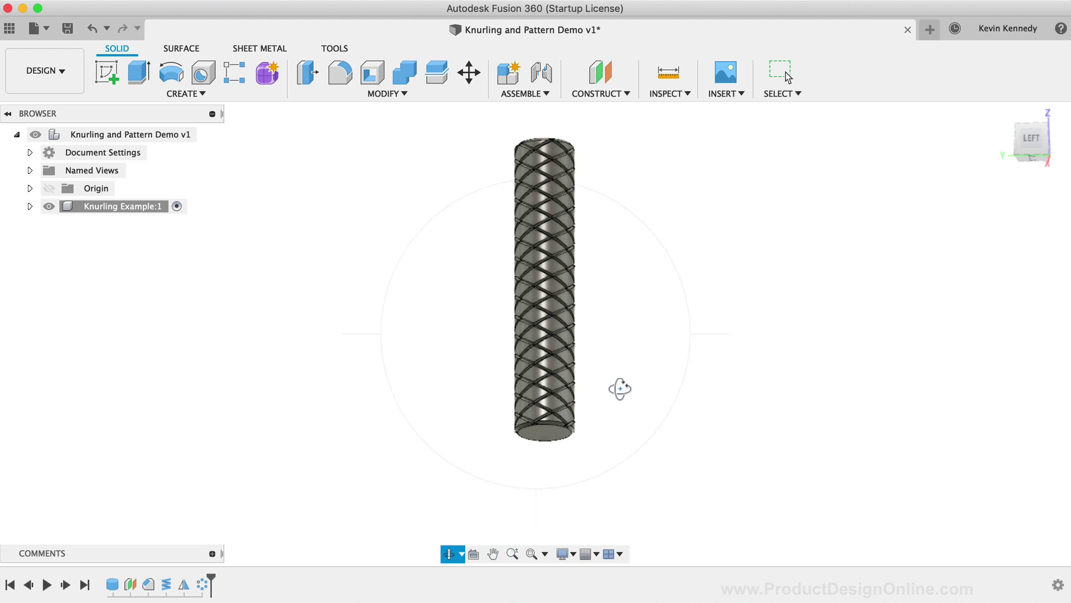
double_click(201, 585)
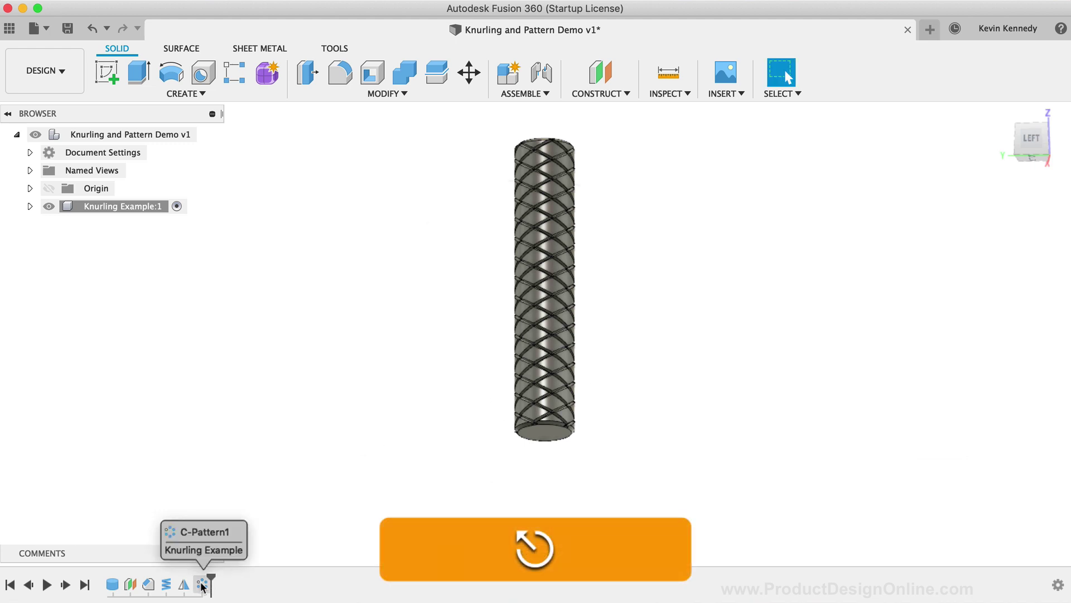
left_click(810, 307)
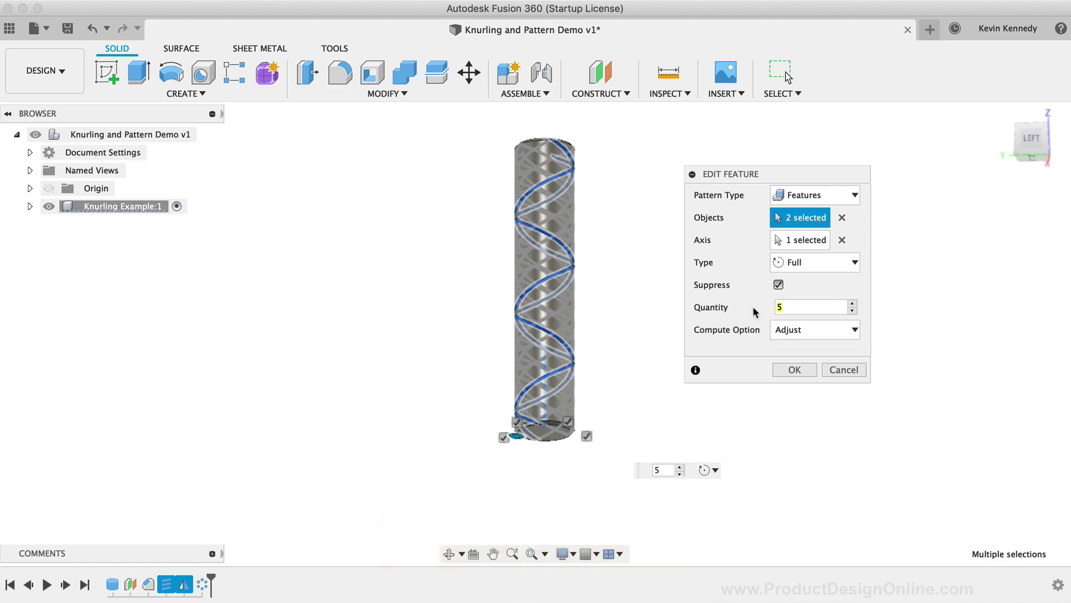
type("12")
key("Return")
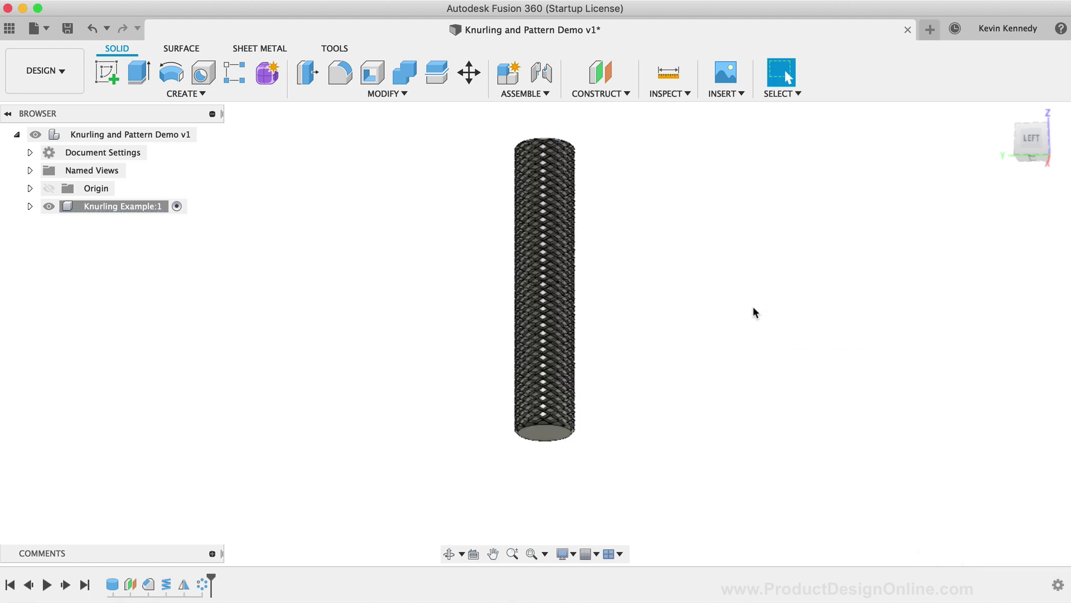
Step: Examine the dense knurl on the cylinder from several angles
left_click(449, 553)
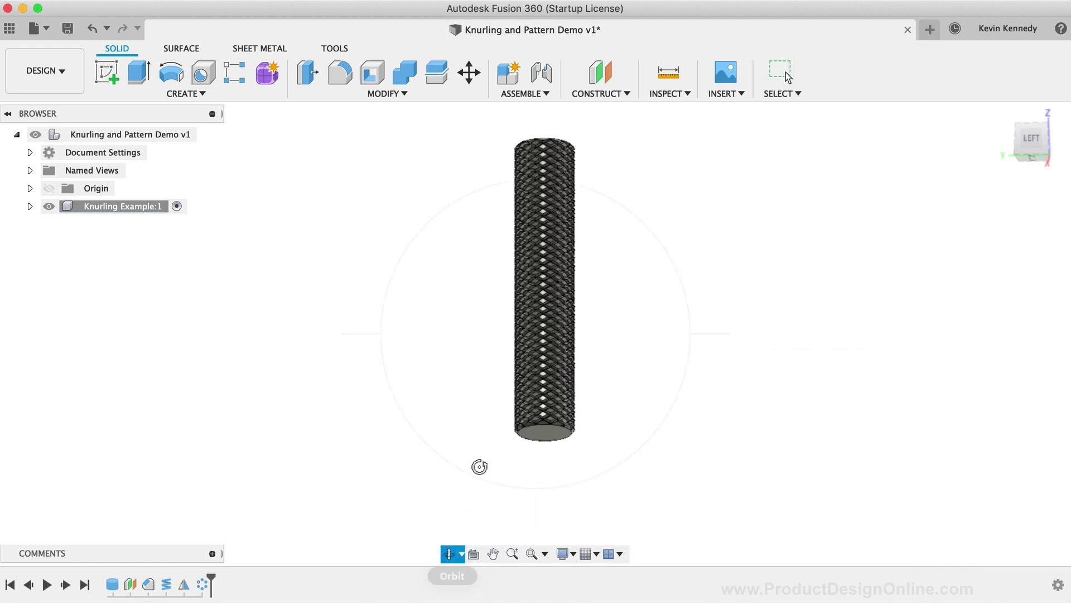
left_click_drag(478, 466, 629, 454)
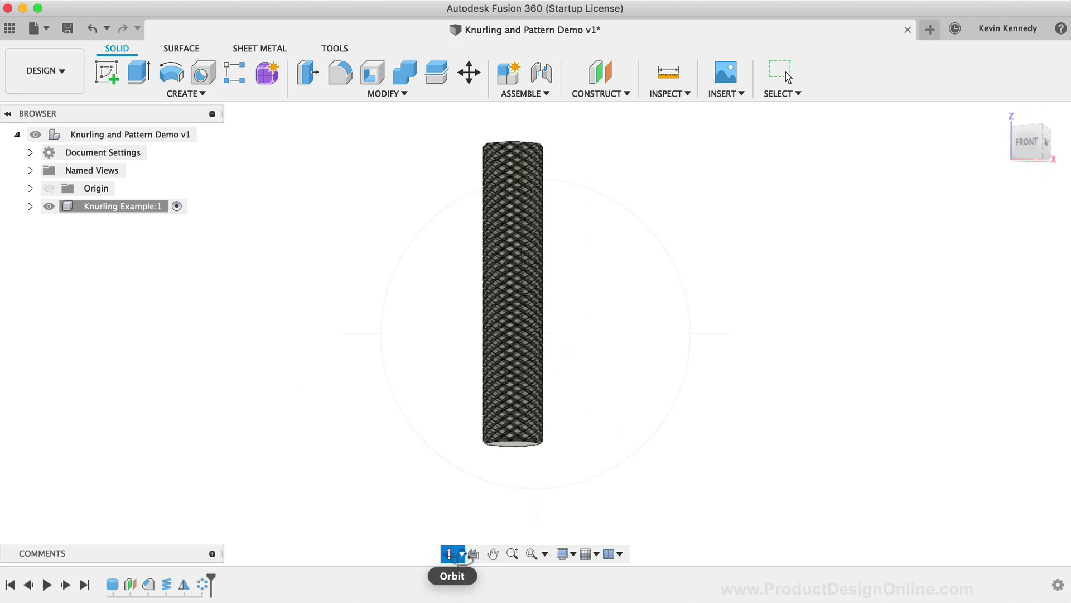
left_click(461, 553)
left_click(472, 588)
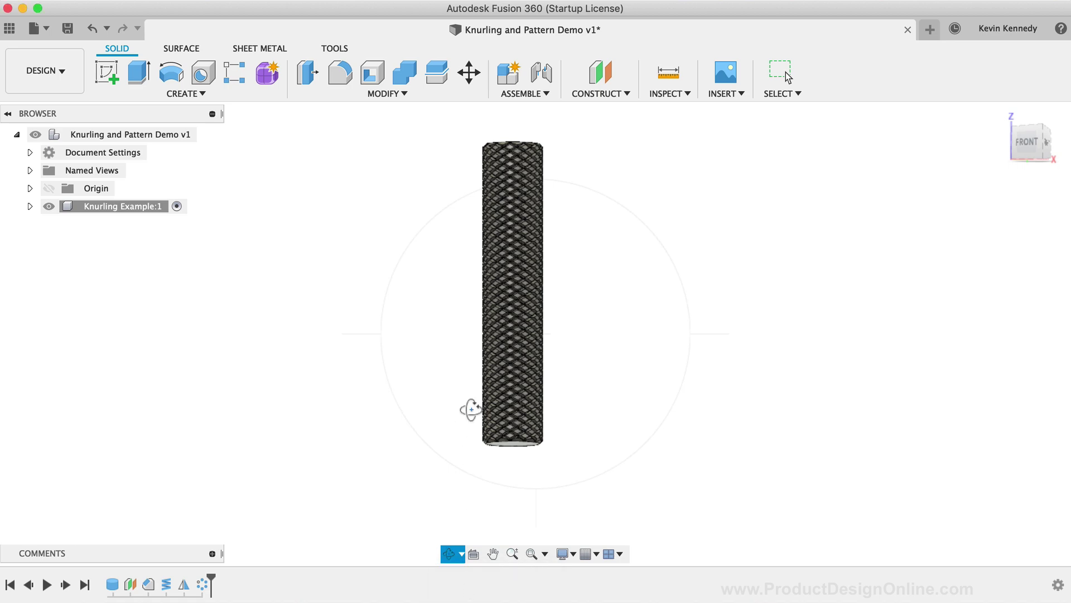
left_click_drag(471, 409, 358, 354)
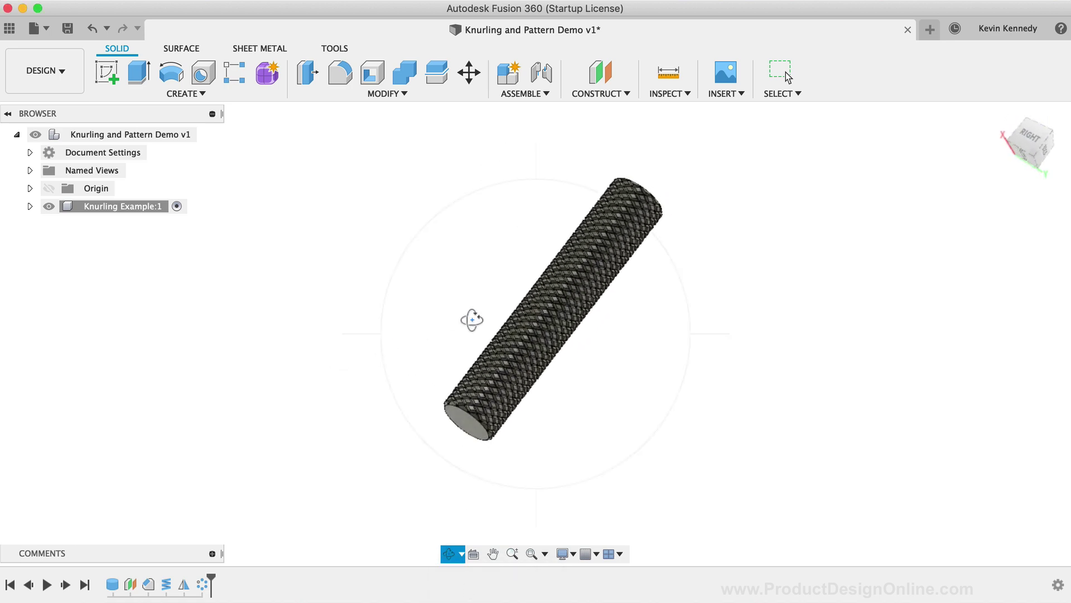
left_click_drag(474, 318, 264, 504)
key("Escape")
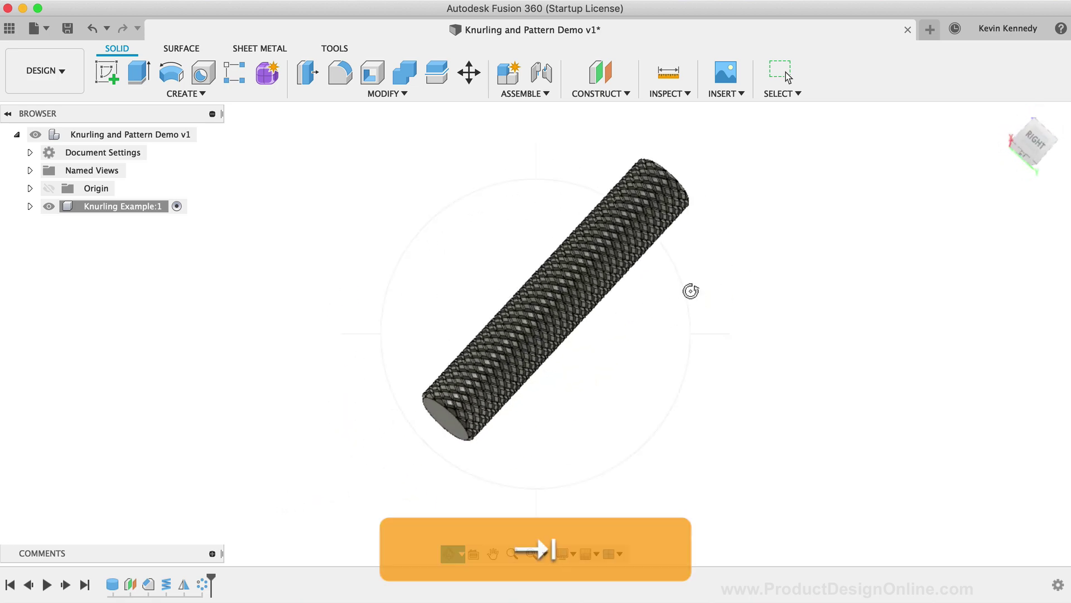
scroll(691, 290, "up", 2)
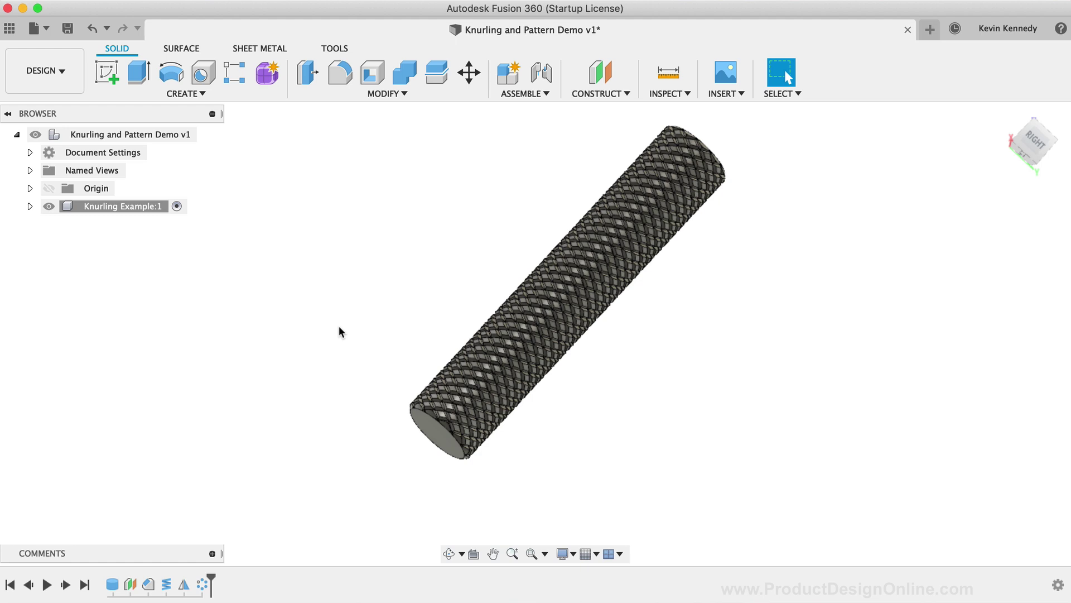
Step: Create a new component named Pattern Example under the root and hide the Knurling Example component
right_click(132, 134)
left_click(167, 166)
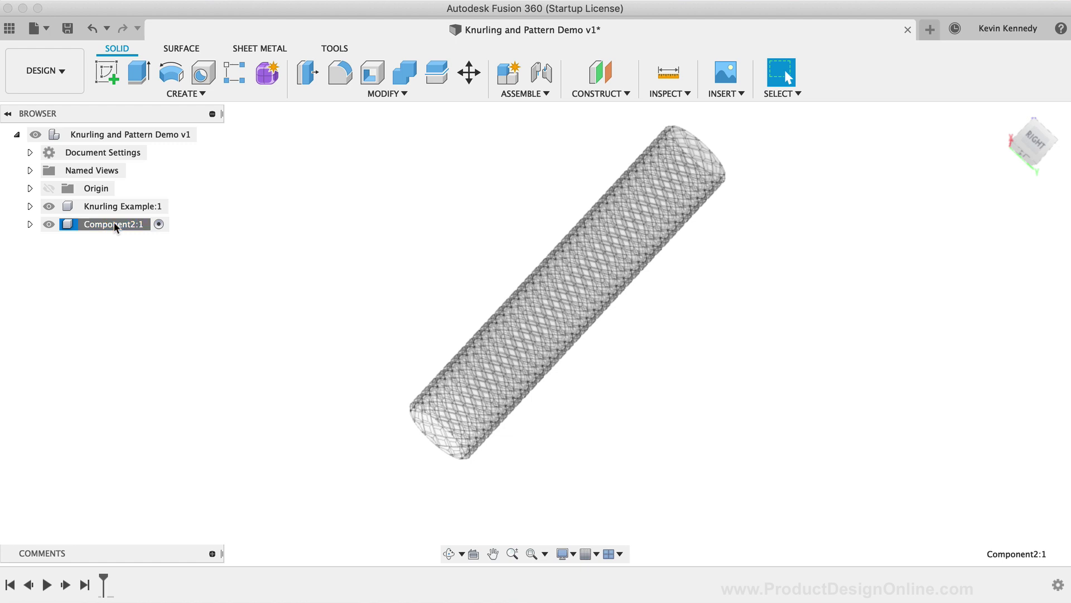
double_click(106, 222)
type("Pattern Ex")
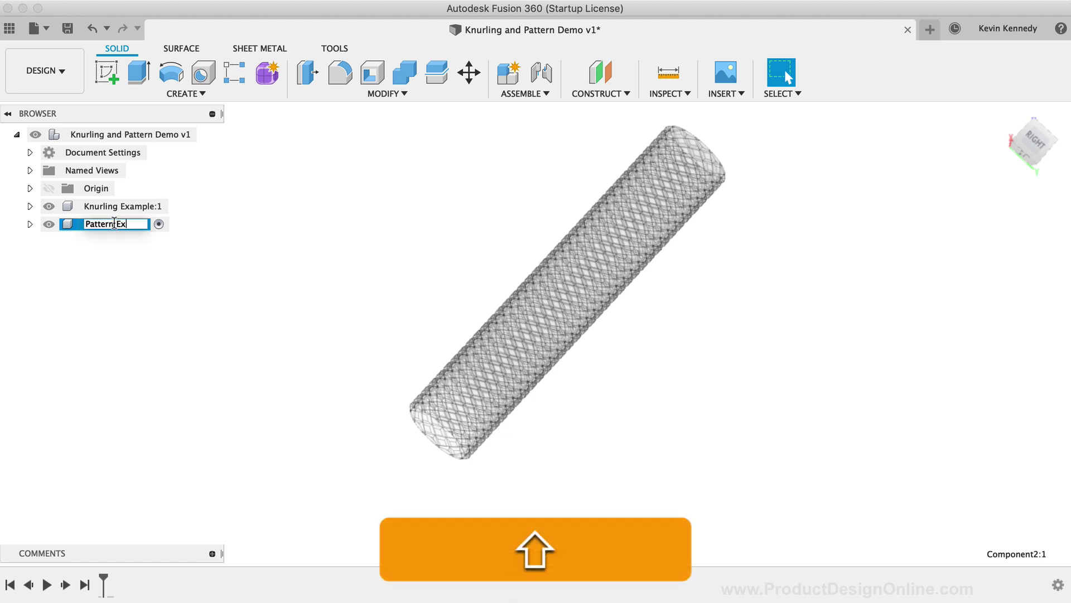
type("ample")
key("Return")
left_click(49, 207)
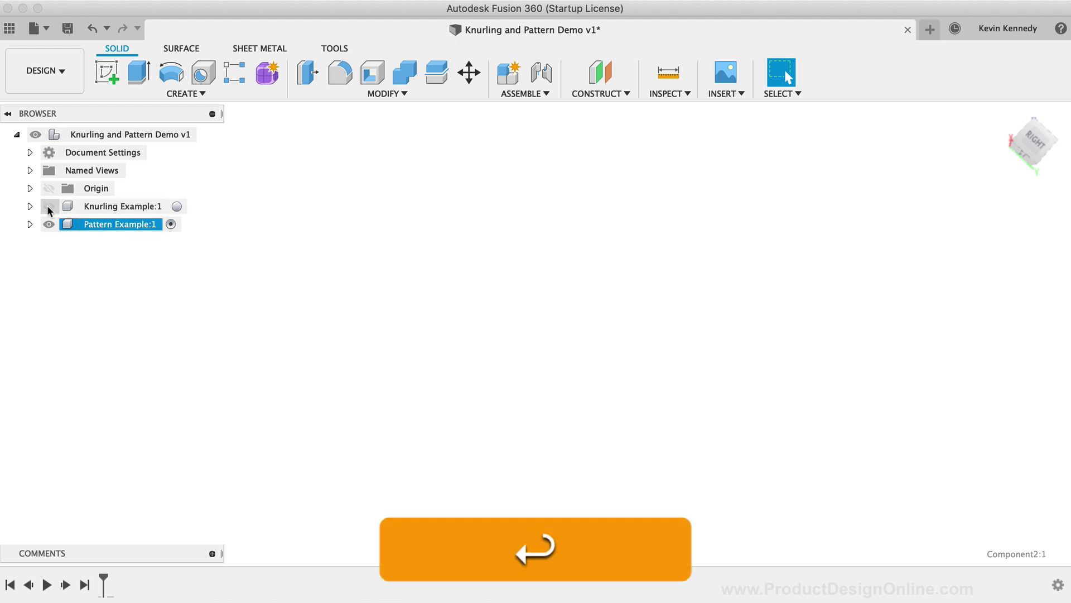
Step: Create a new-body cylinder centred on the origin on the XZ plane, using the Width parameter for diameter and Height for its height
left_click(346, 262)
type("s")
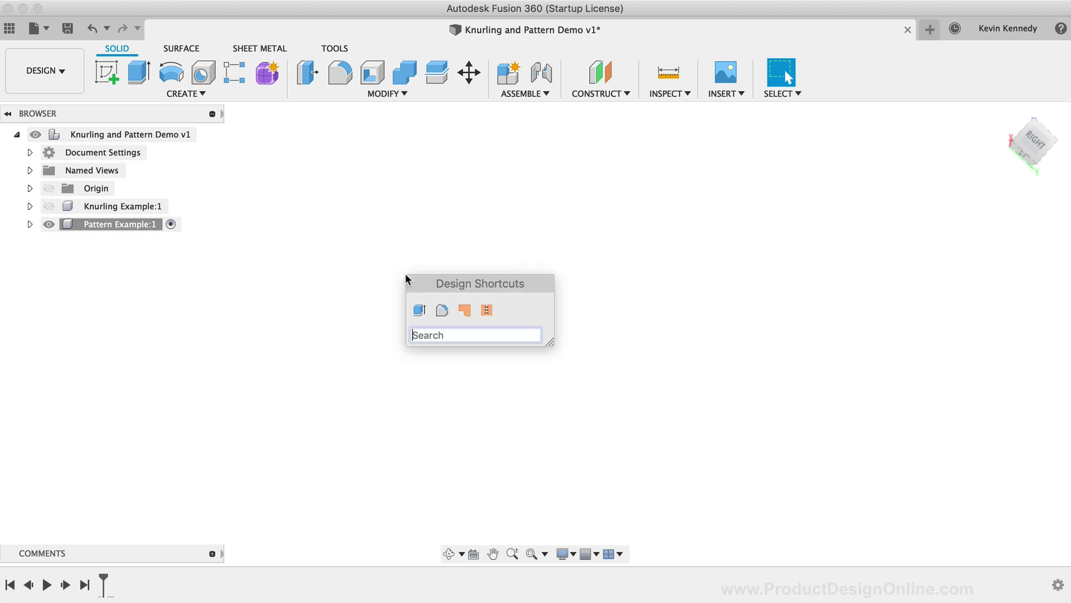
type("cylin")
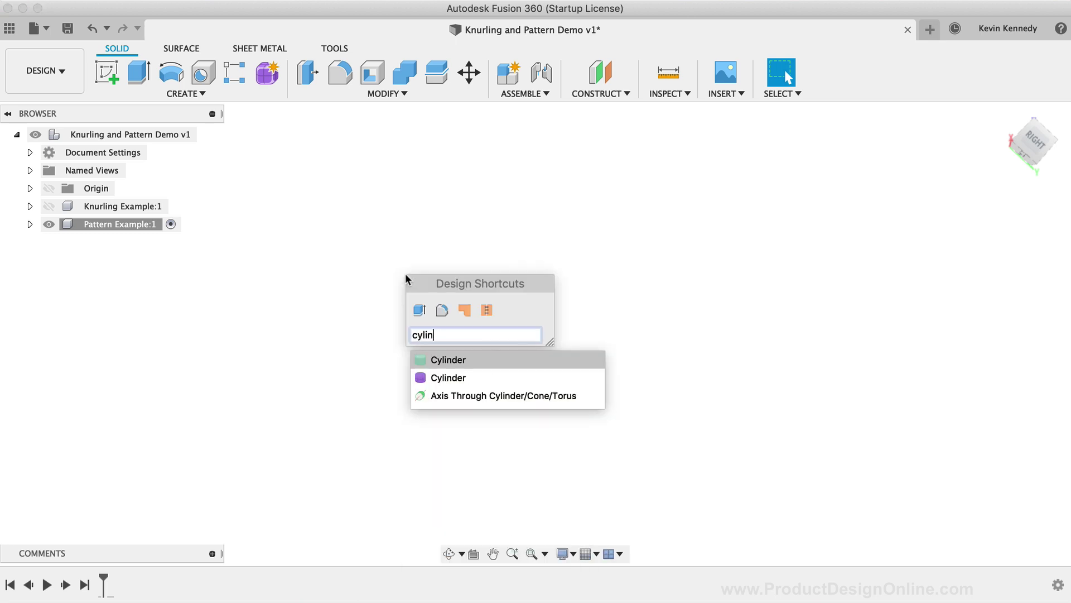
key("Return")
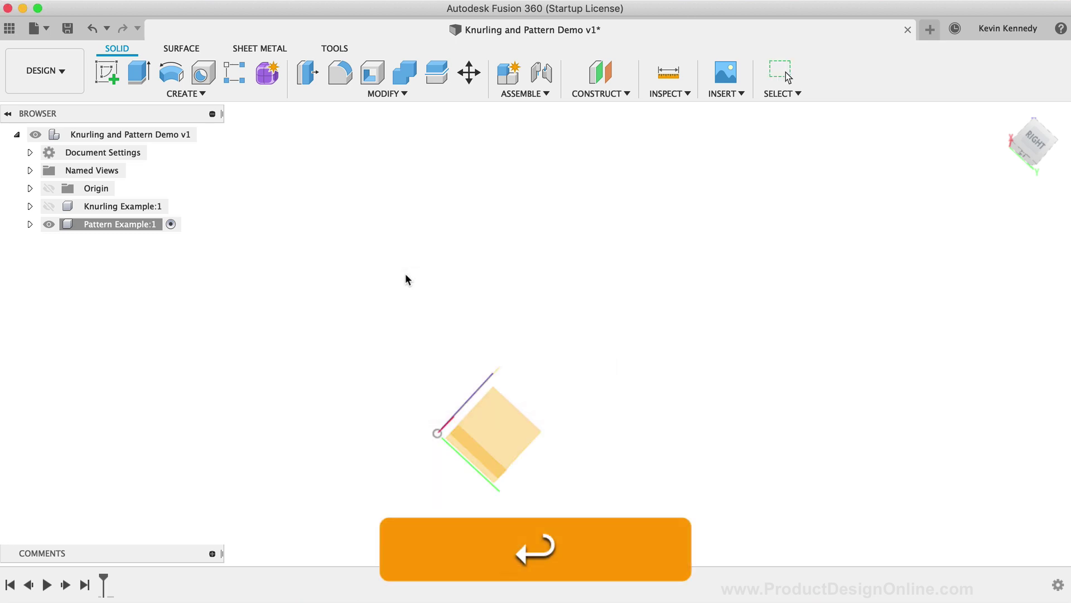
left_click(1002, 113)
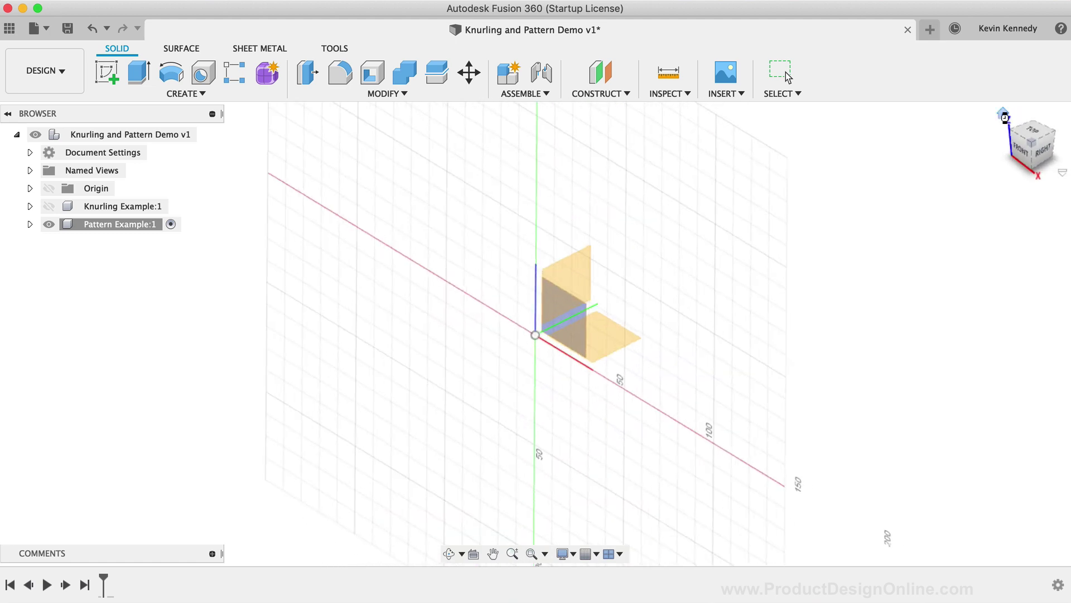
left_click(567, 310)
left_click(533, 333)
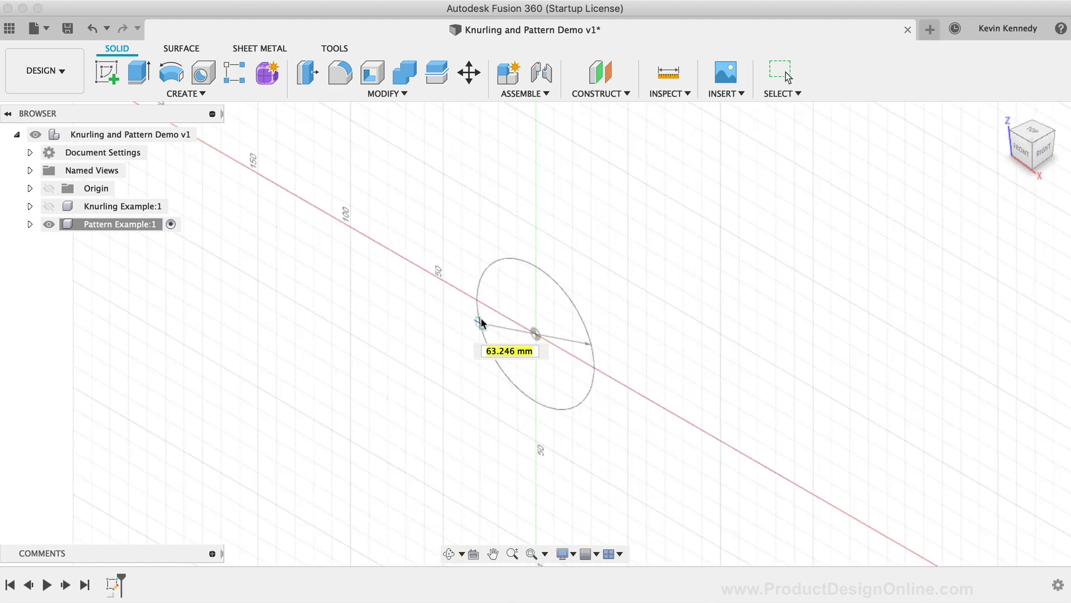
type("widt")
key("Return")
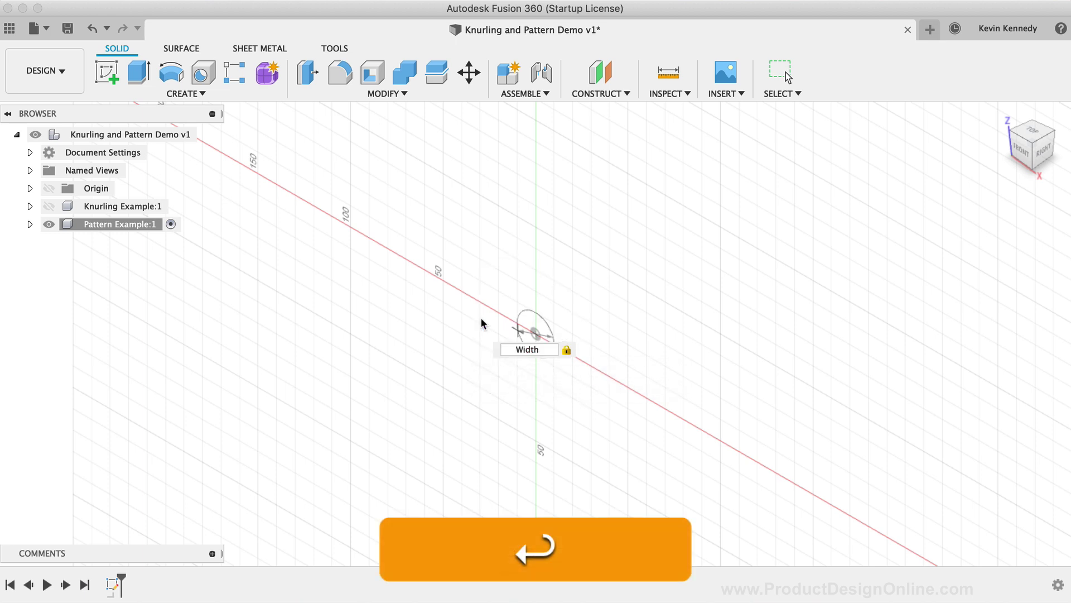
type("Height")
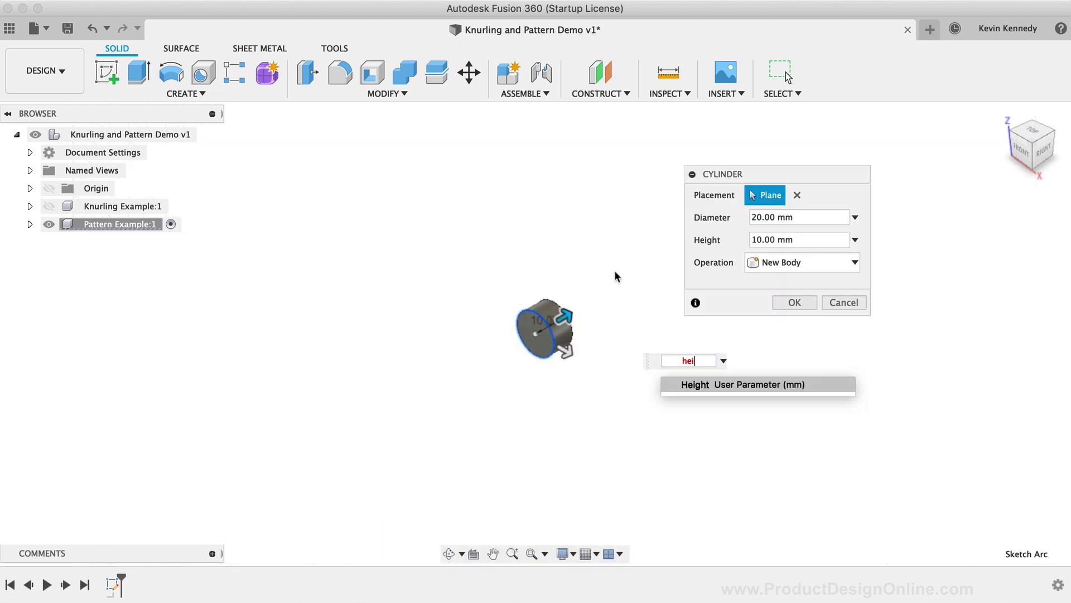
key("Return")
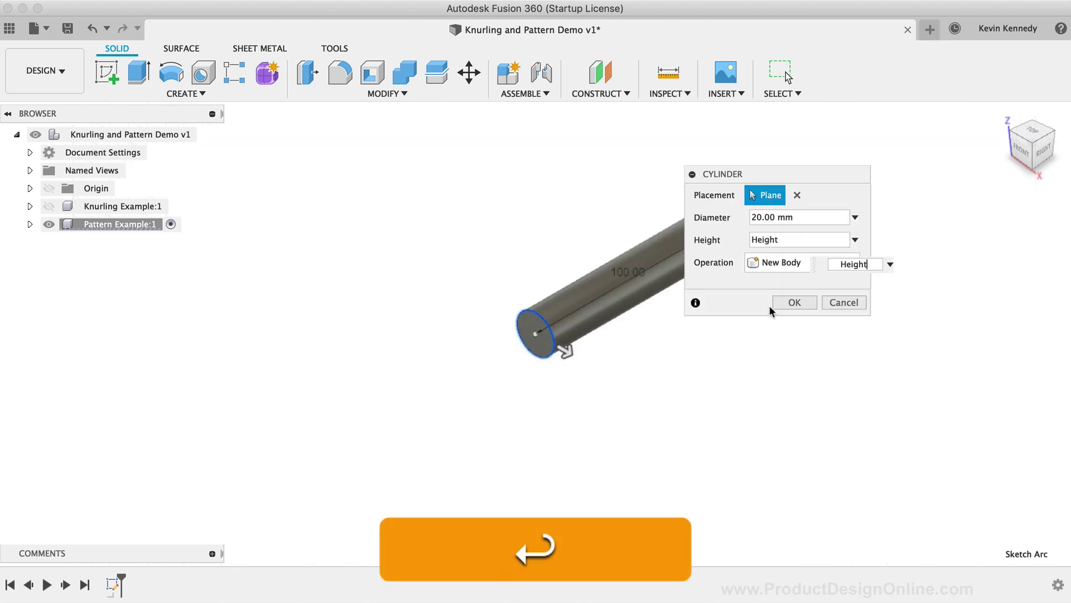
left_click(787, 301)
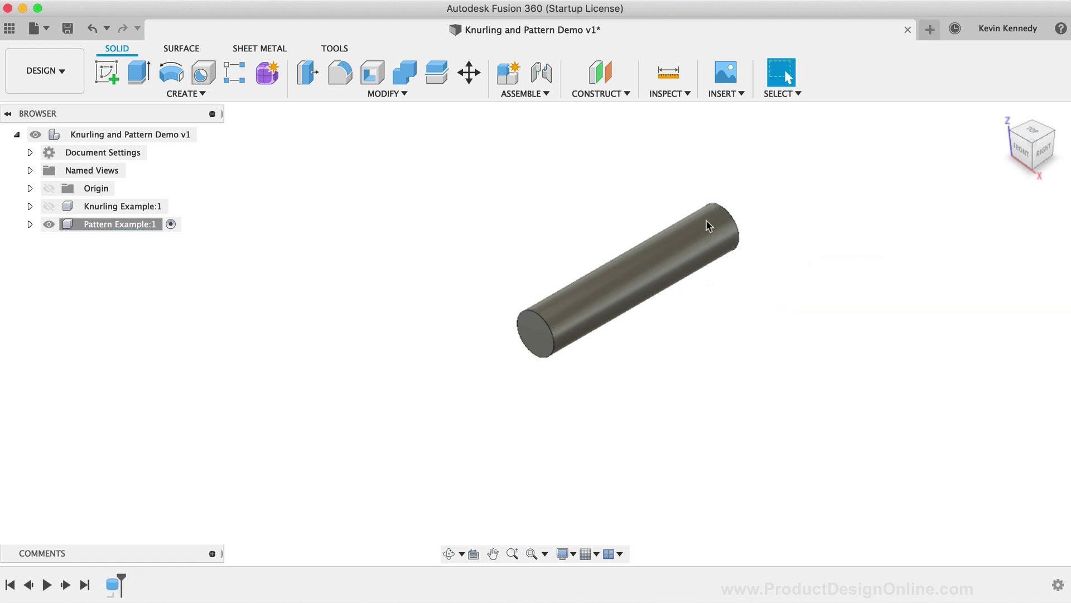
Step: Construct an offset plane 15 mm above the XY plane
left_click(605, 78)
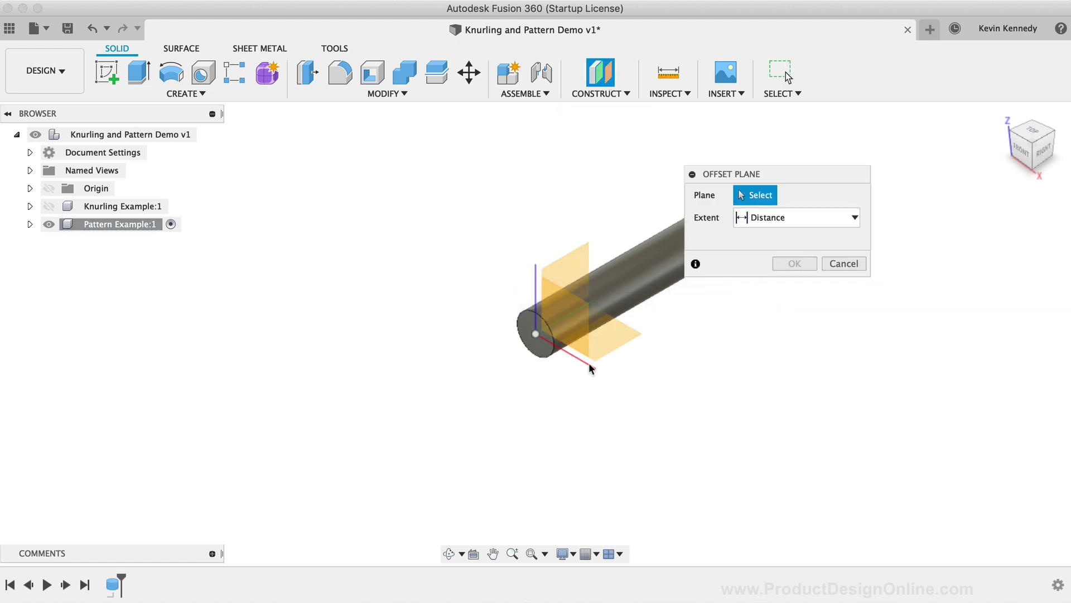
left_click(610, 342)
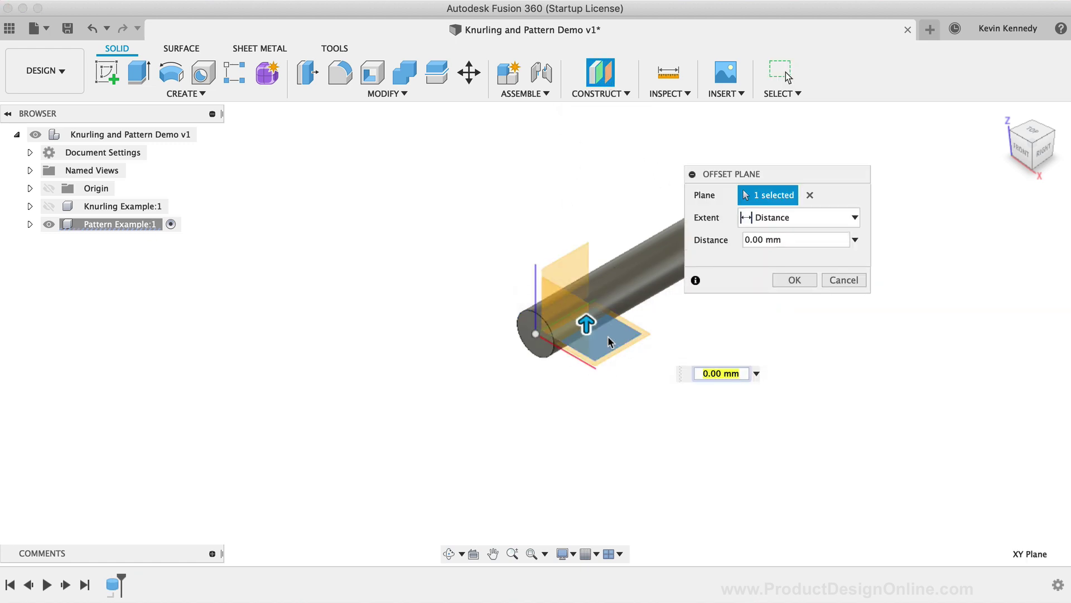
type("15")
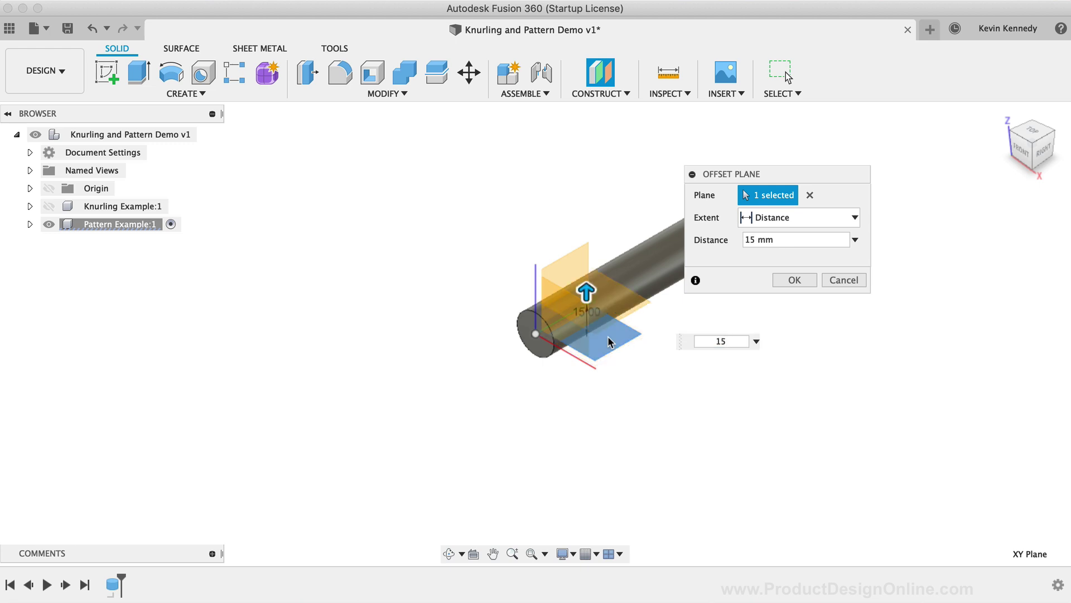
left_click(795, 280)
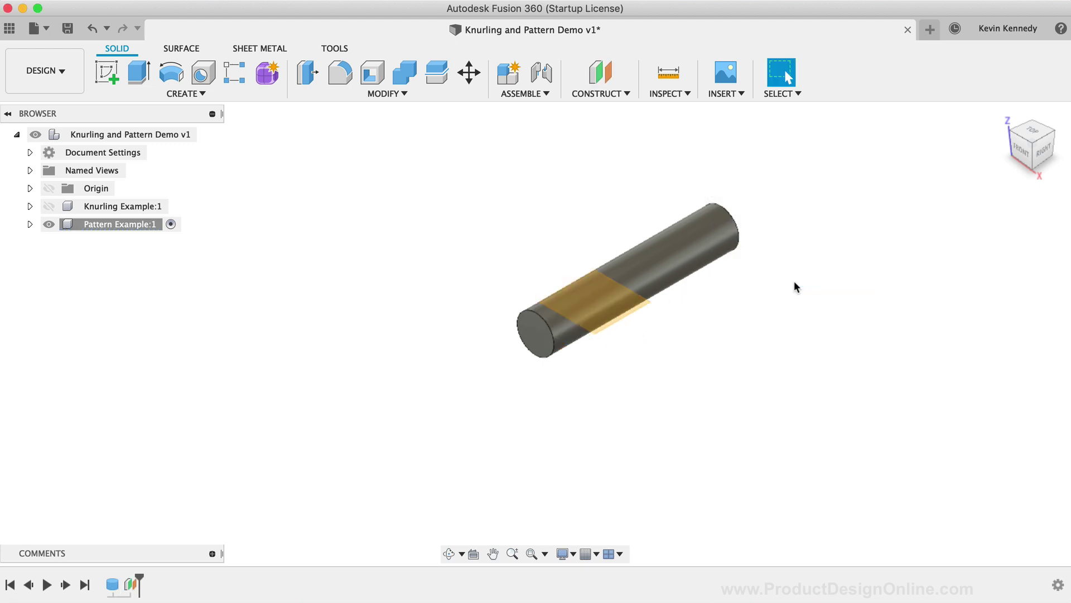
Step: Sketch a wavy four-point spline on the offset plane from the origin to the cylinder's far end on the centreline, and finish the sketch
mouse_move(1038, 155)
left_mouse_down()
mouse_move(1011, 118)
mouse_move(1029, 140)
left_mouse_up()
left_click(1002, 112)
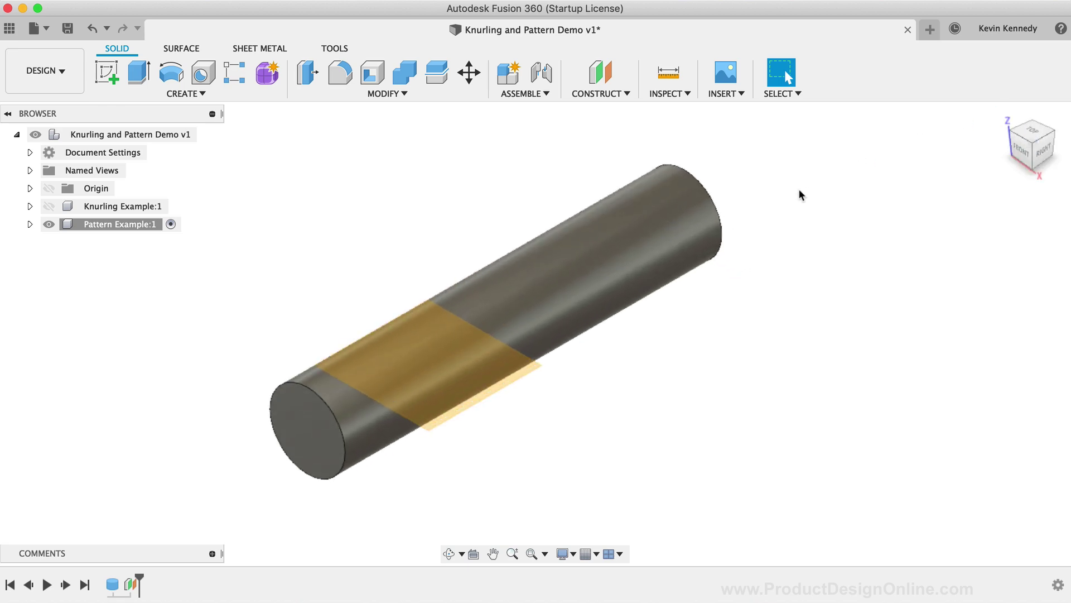
right_click_drag(807, 258, 852, 289)
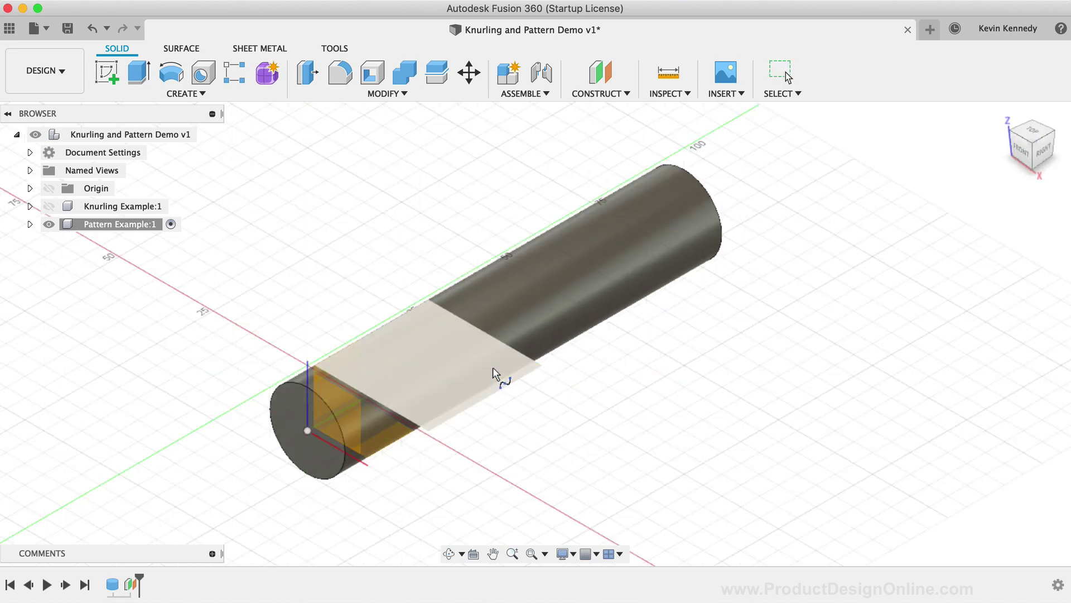
left_click(471, 364)
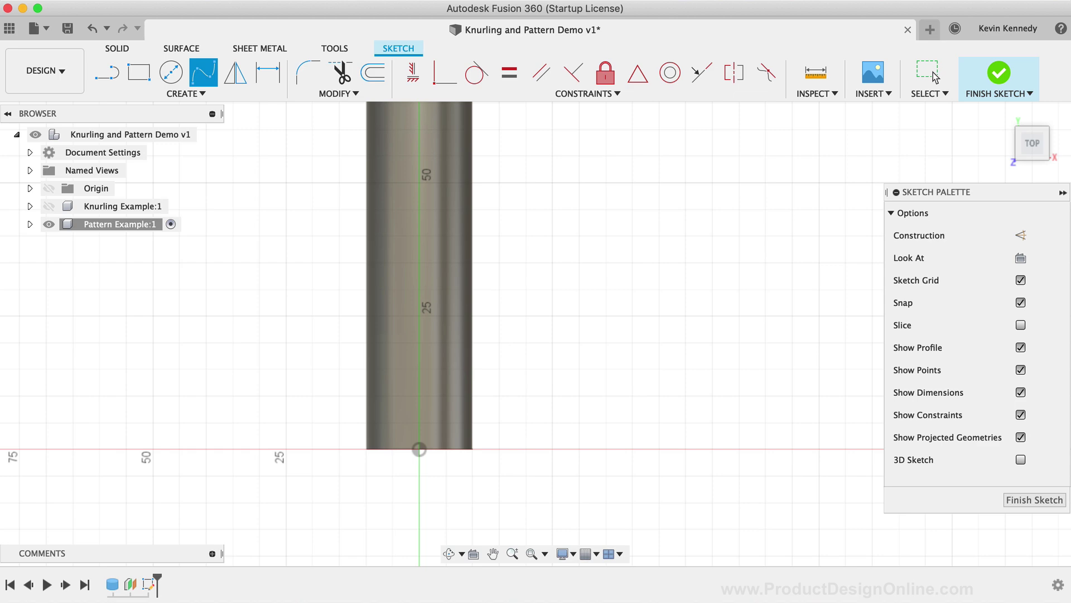
left_click(1065, 125)
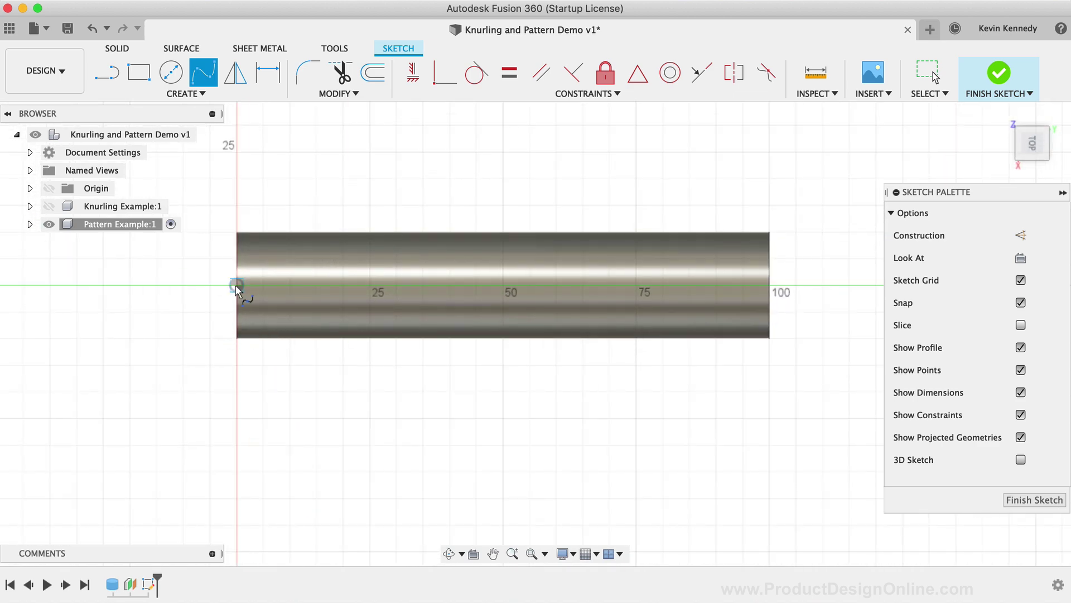
left_click(237, 286)
left_click(371, 250)
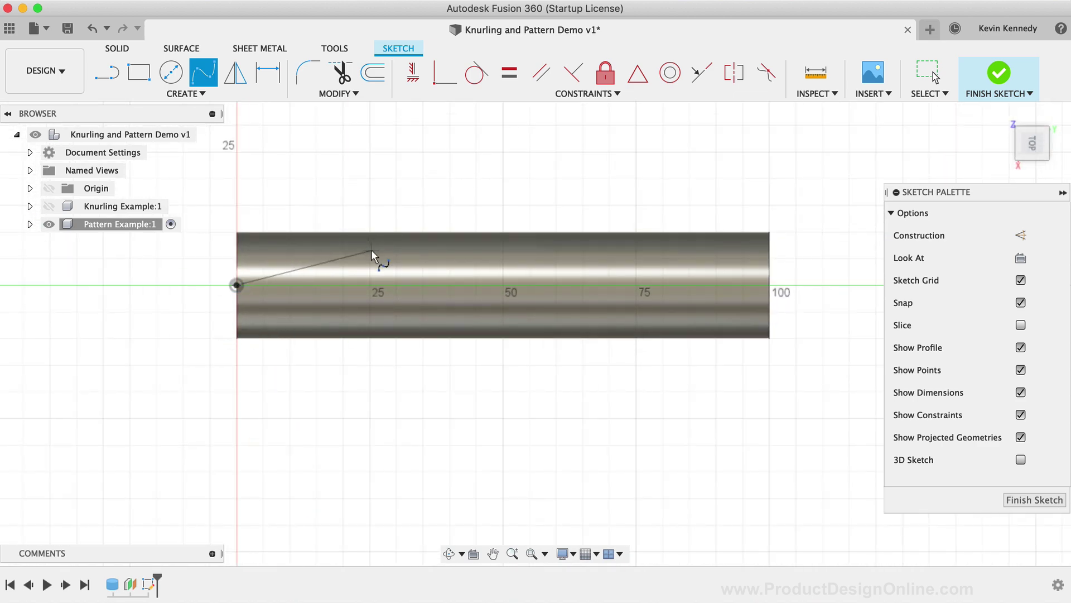
left_click(534, 305)
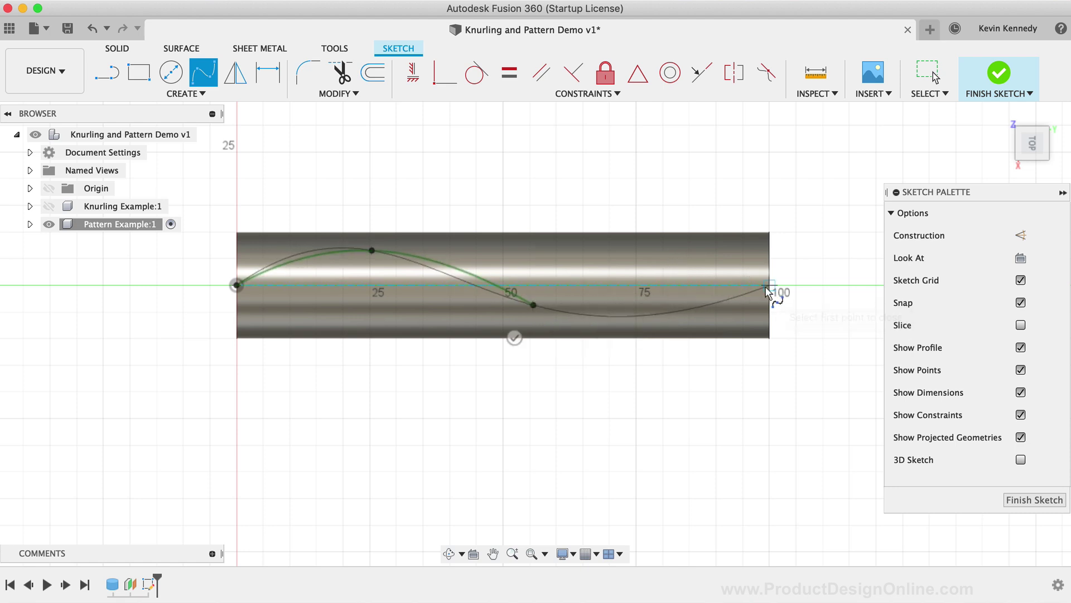
left_click(769, 285)
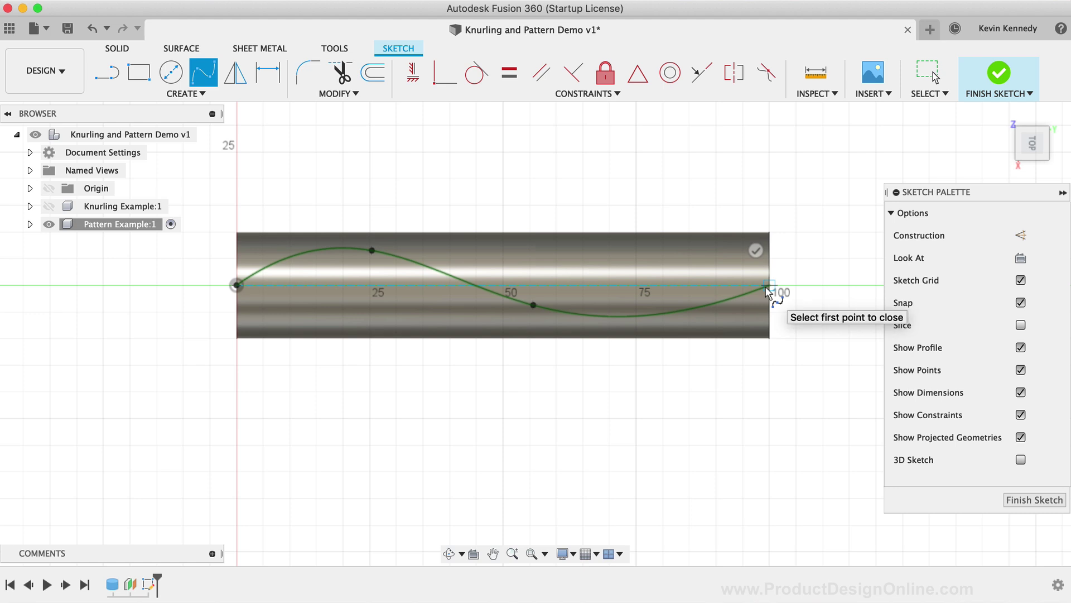
left_click(756, 249)
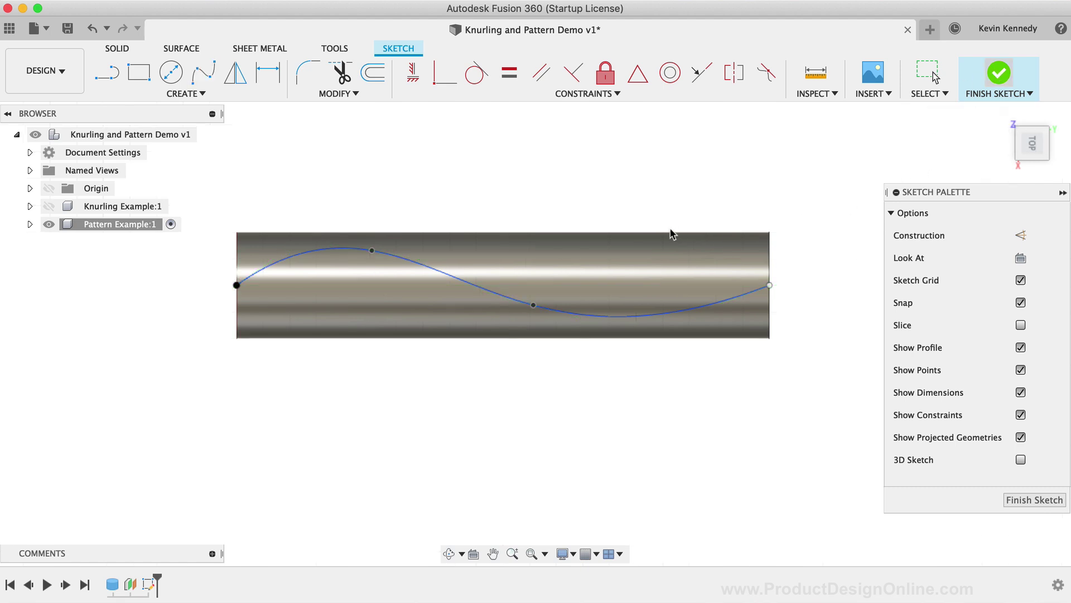
left_click(999, 72)
Step: Project the spline onto the cylinder's curved face in a new XY-plane sketch, using Project To Surface with Closest Point and the projection link on
left_click_drag(1028, 147, 1039, 95)
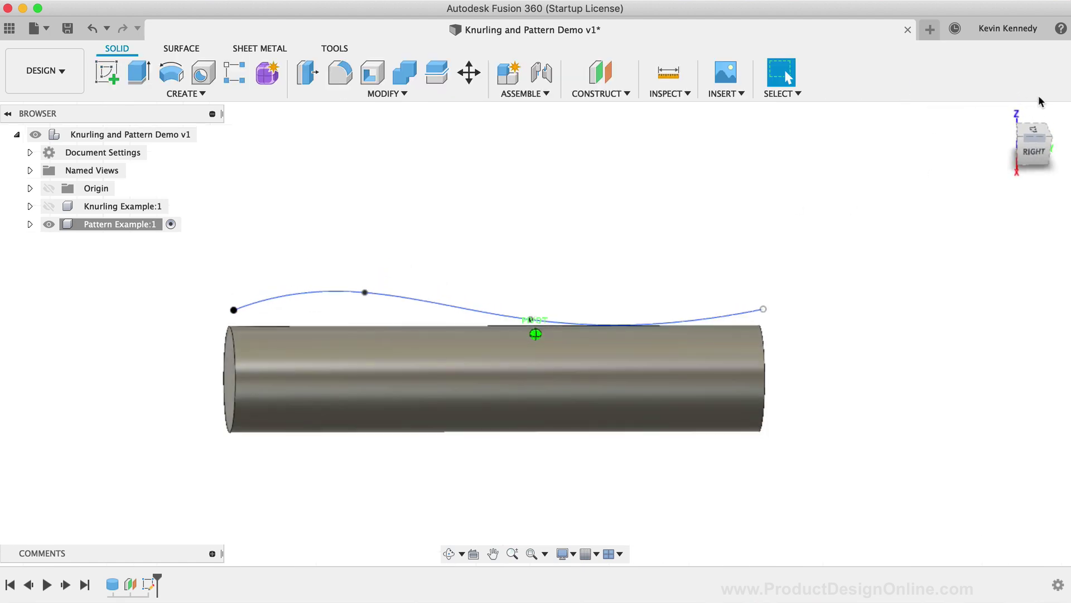
left_click(1004, 114)
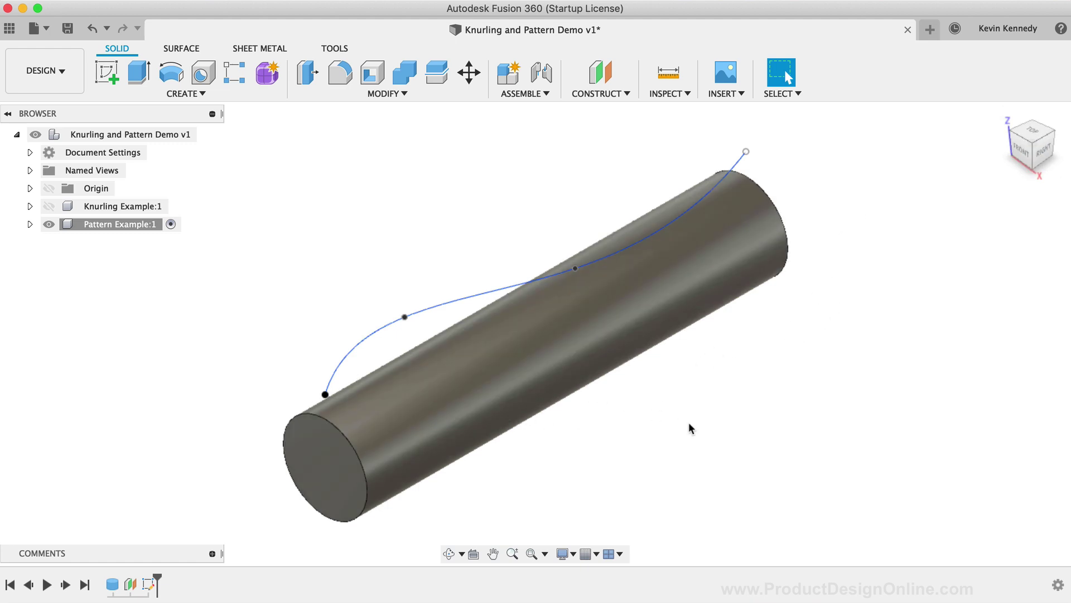
type("sproj")
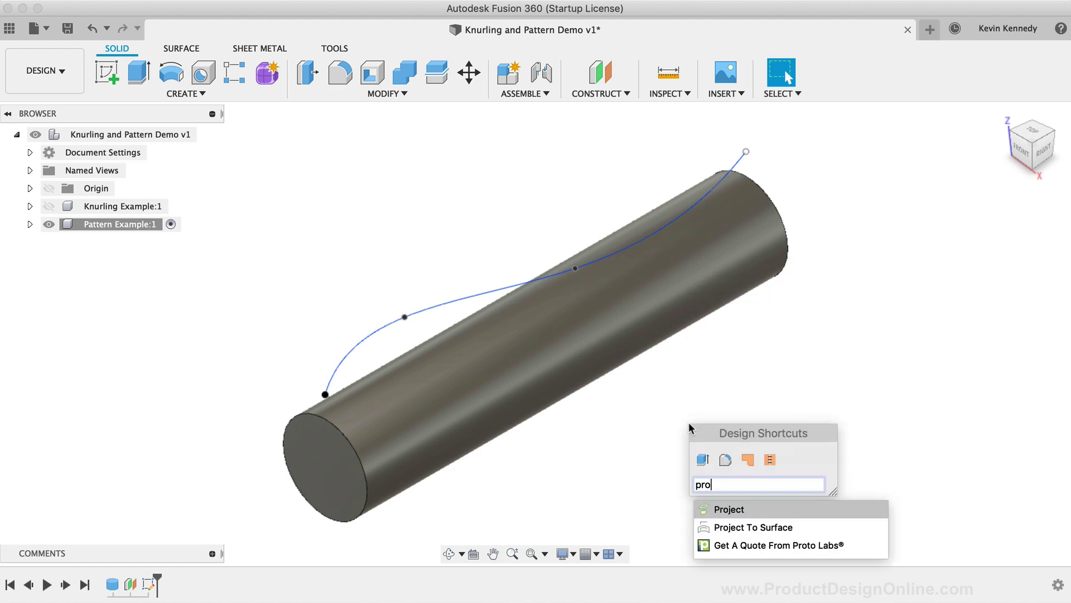
key("Return")
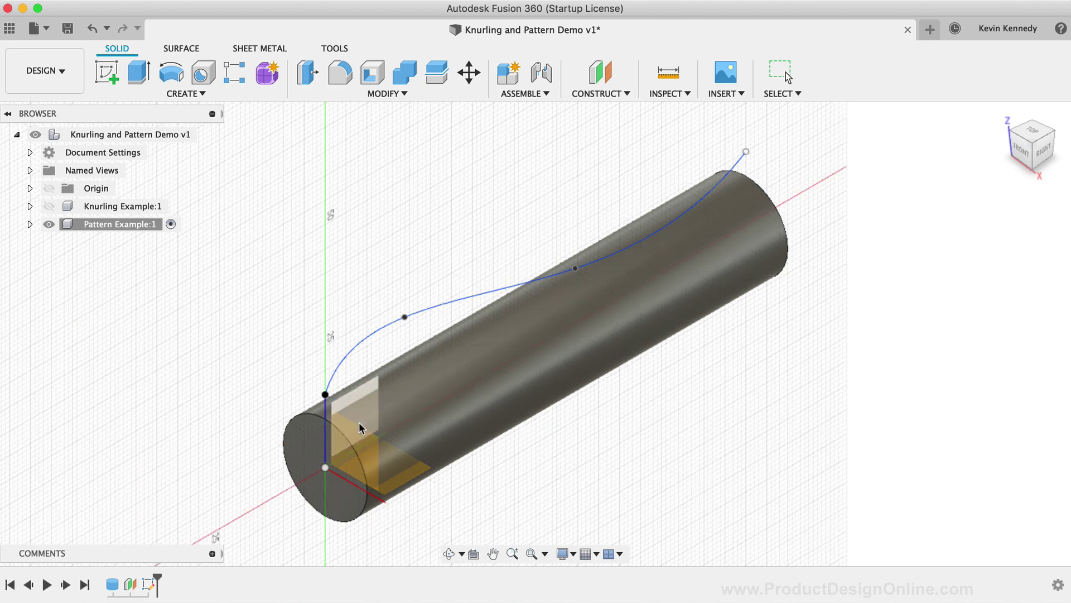
left_click(416, 479)
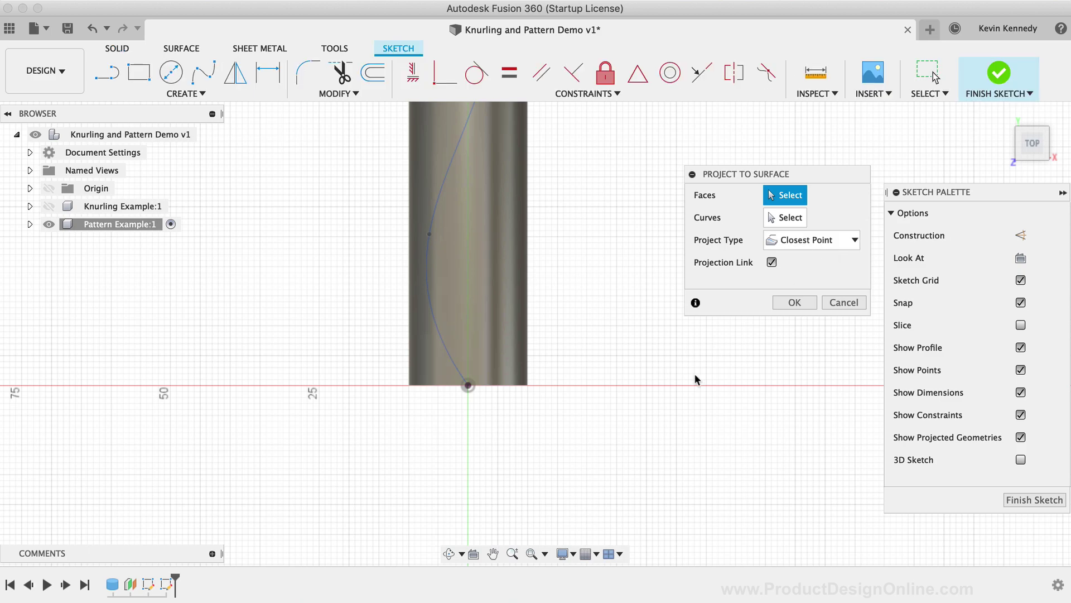
left_click(1004, 116)
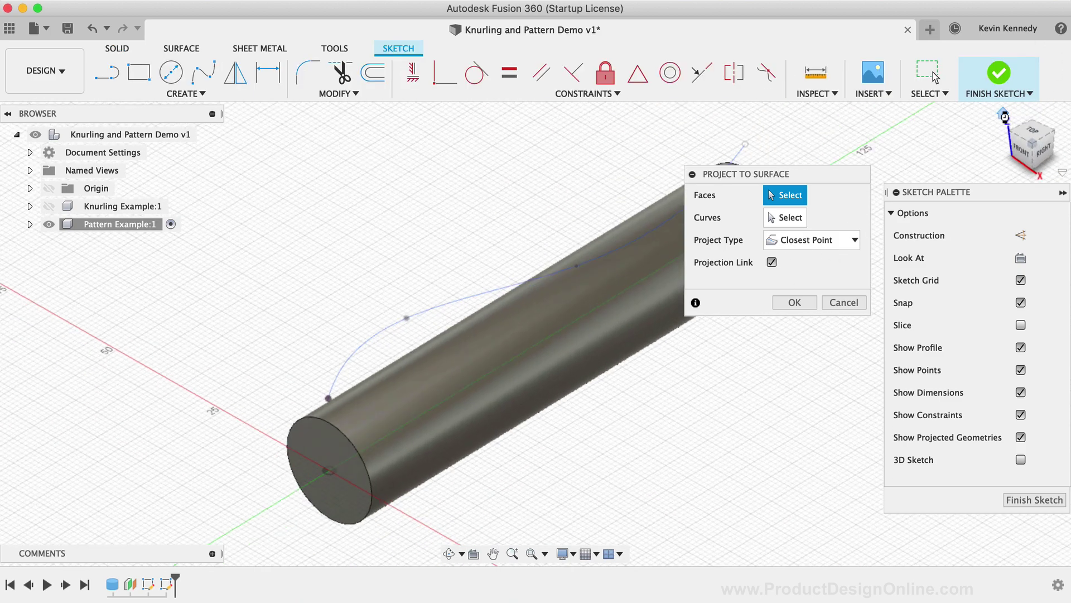
left_click(488, 364)
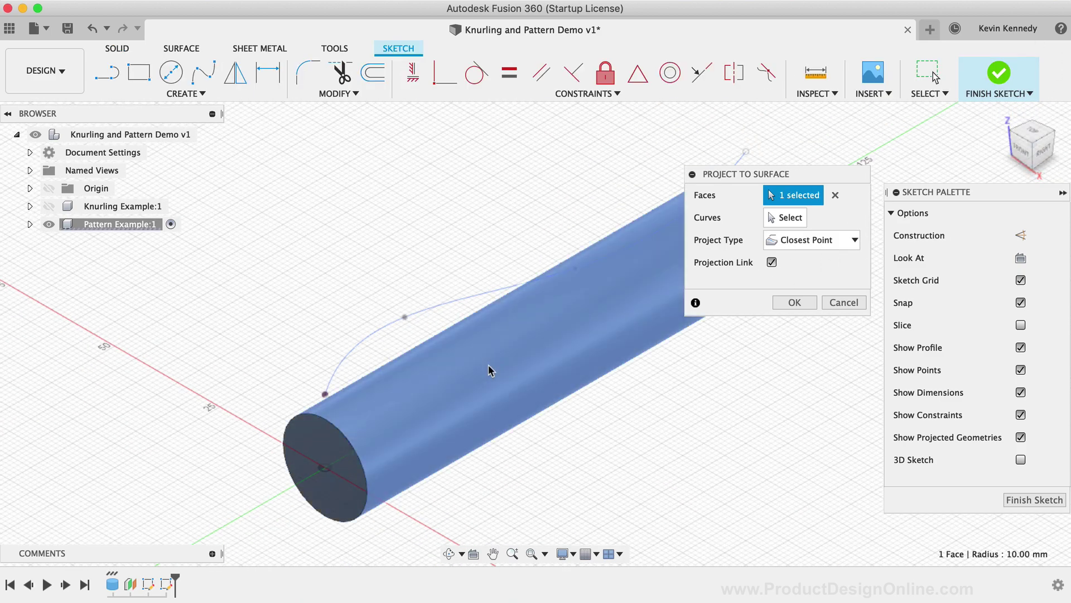
left_click(785, 218)
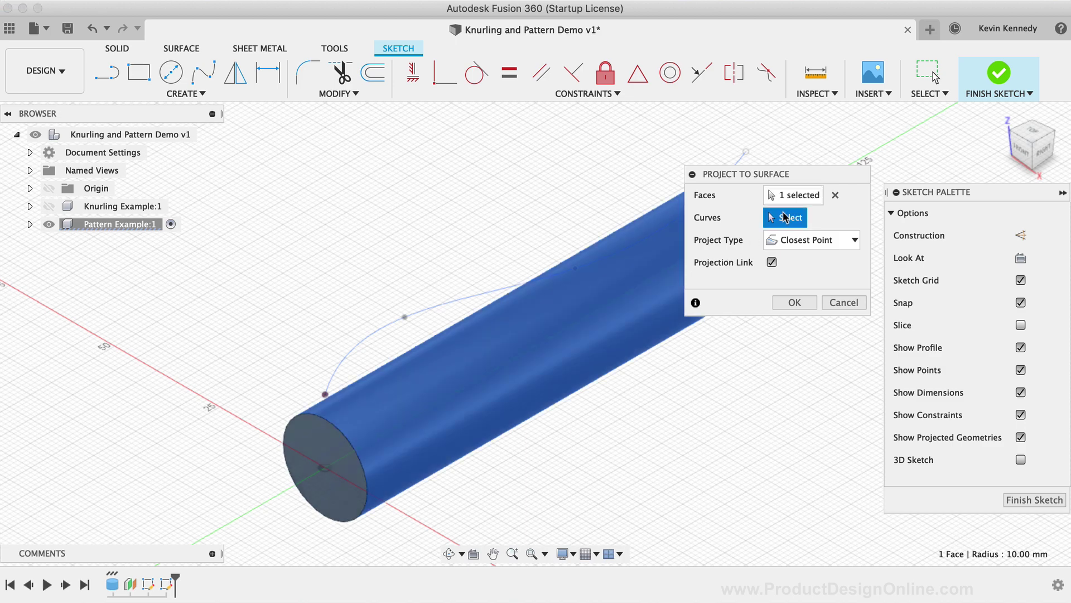
left_click(455, 299)
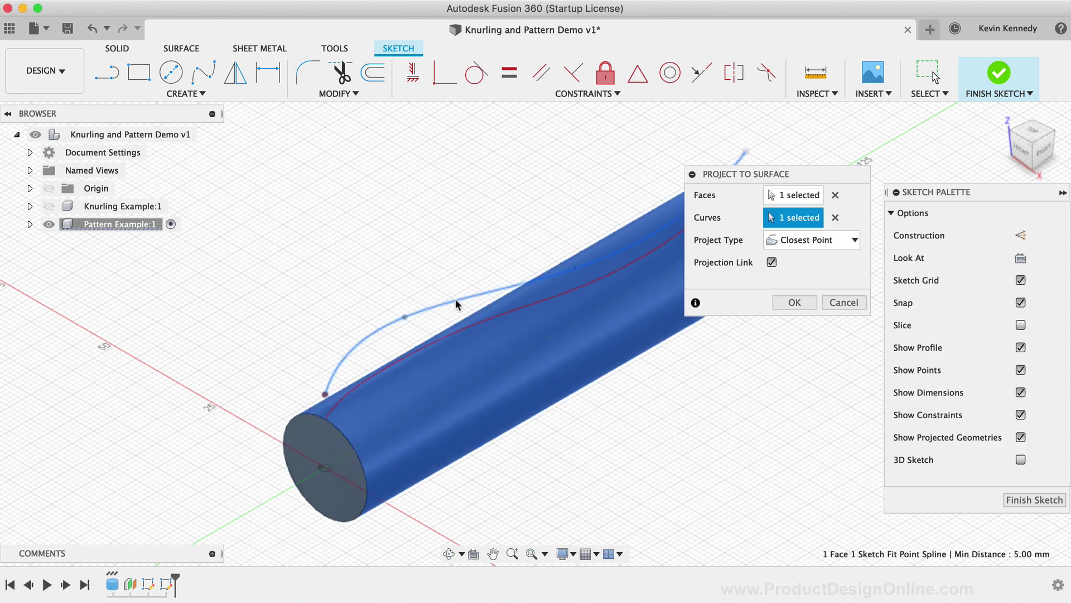
middle_click_drag(604, 426, 484, 425)
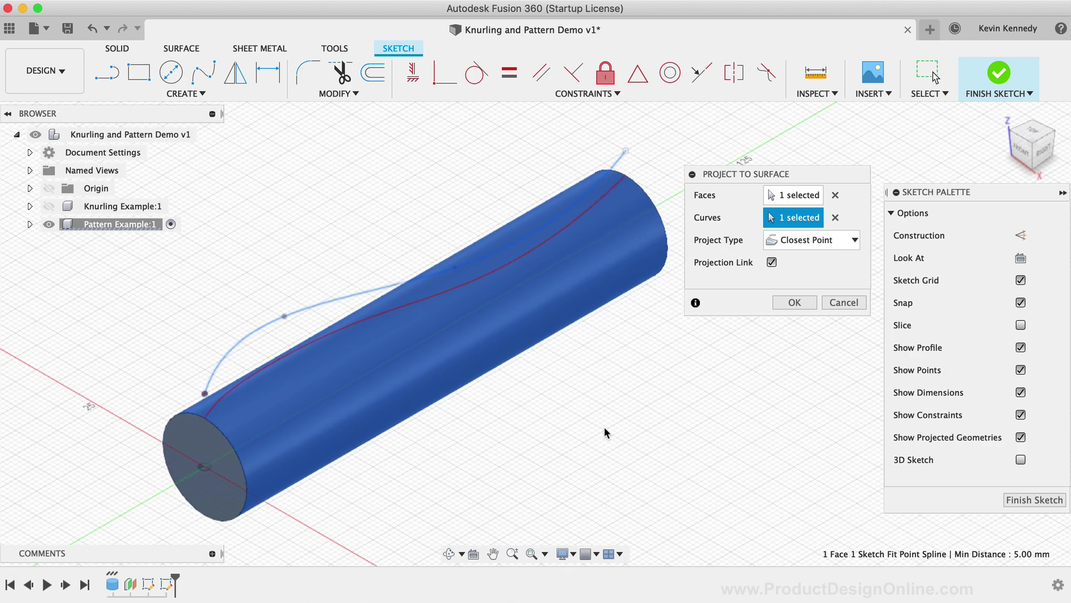
left_click(795, 302)
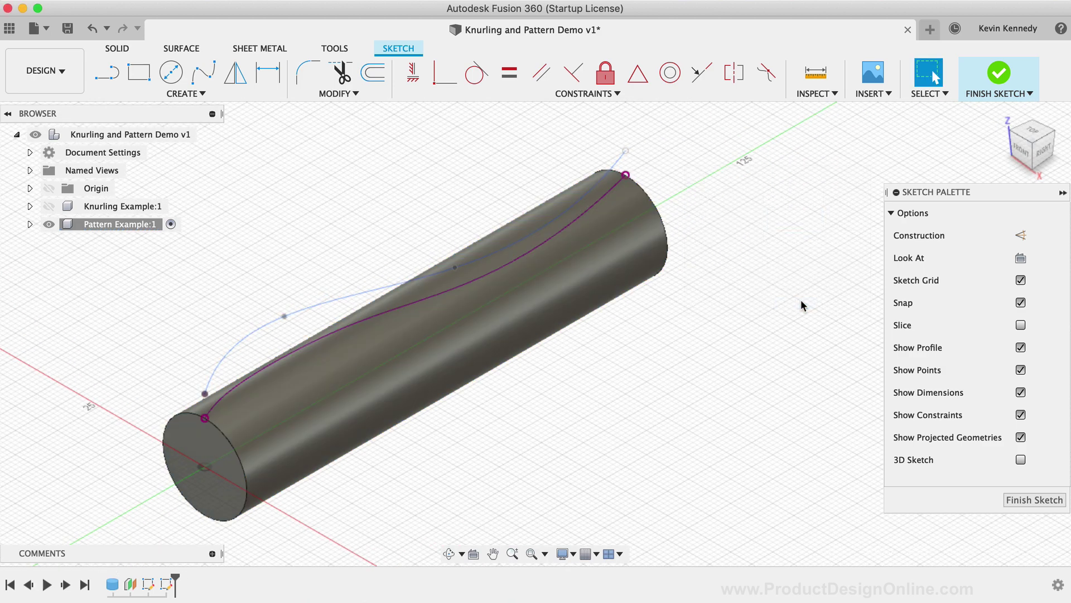
Step: Hide the original spline sketch in the Pattern Example component and finish the projection sketch
left_click(31, 224)
left_click(43, 278)
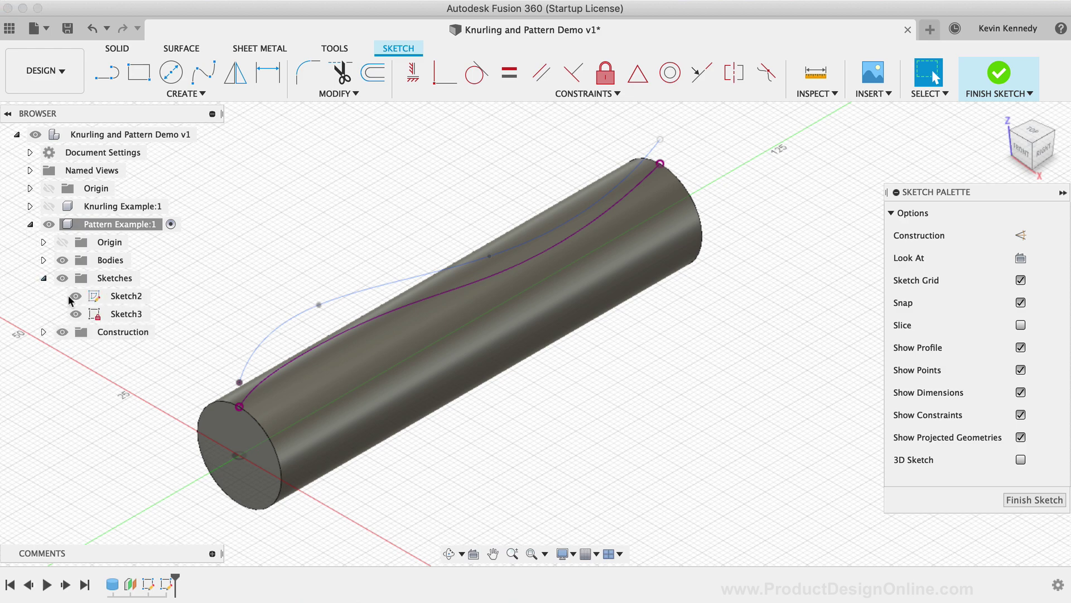
left_click(75, 296)
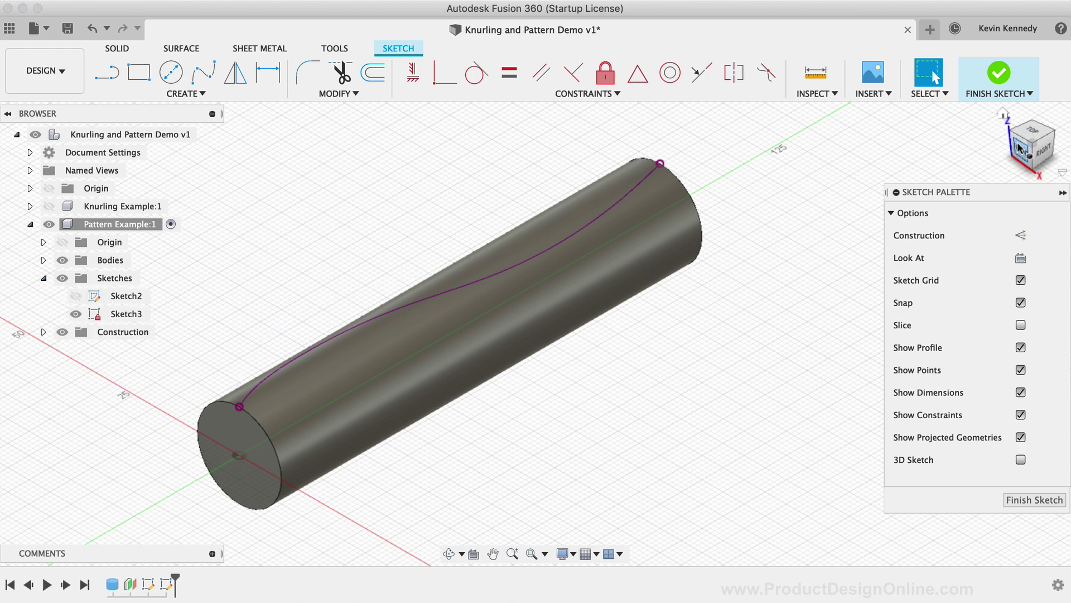
mouse_move(1033, 148)
left_mouse_down()
mouse_move(1054, 149)
mouse_move(998, 122)
mouse_move(977, 127)
mouse_move(994, 136)
mouse_move(972, 125)
mouse_move(959, 133)
mouse_move(997, 133)
left_mouse_up()
left_click(975, 79)
left_click(1004, 113)
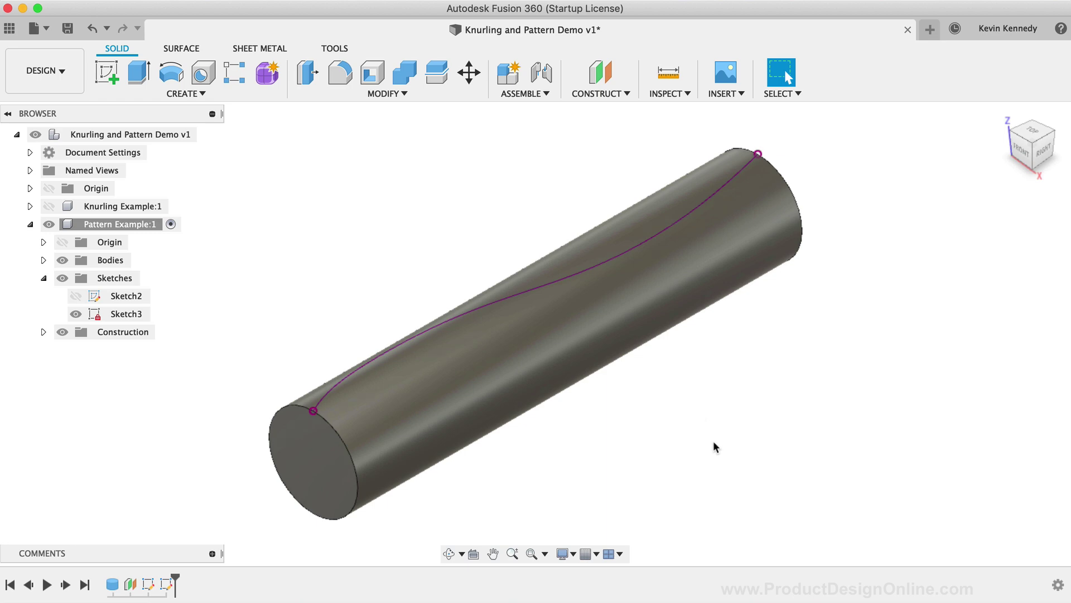
Step: Project the surface curve's front endpoint into a new sketch on the cylinder's front end face, and finish the sketch
key("c")
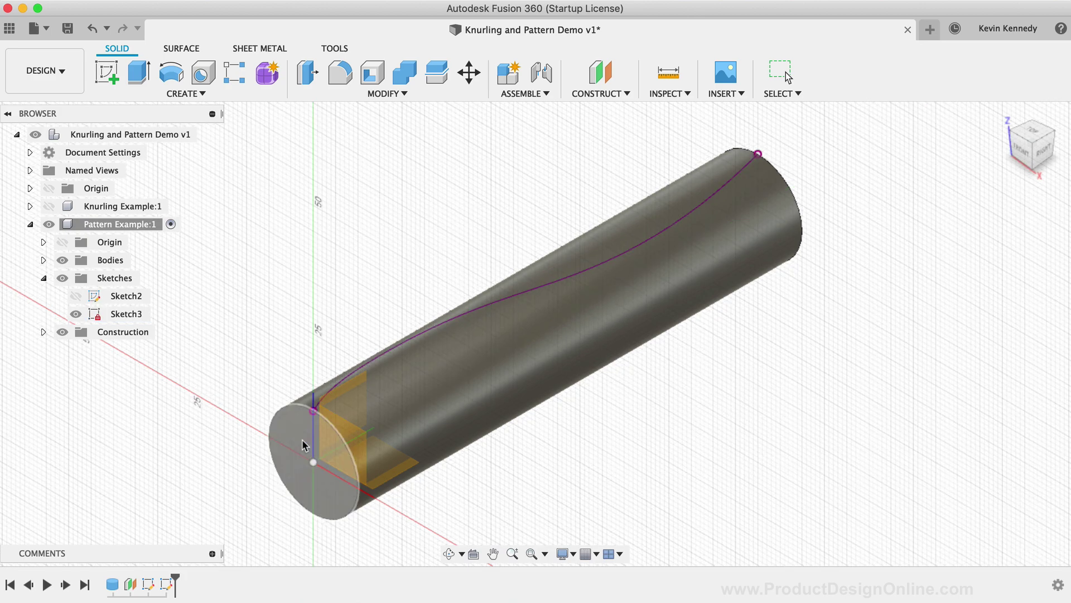
left_click(305, 445)
key("p")
left_click(550, 289)
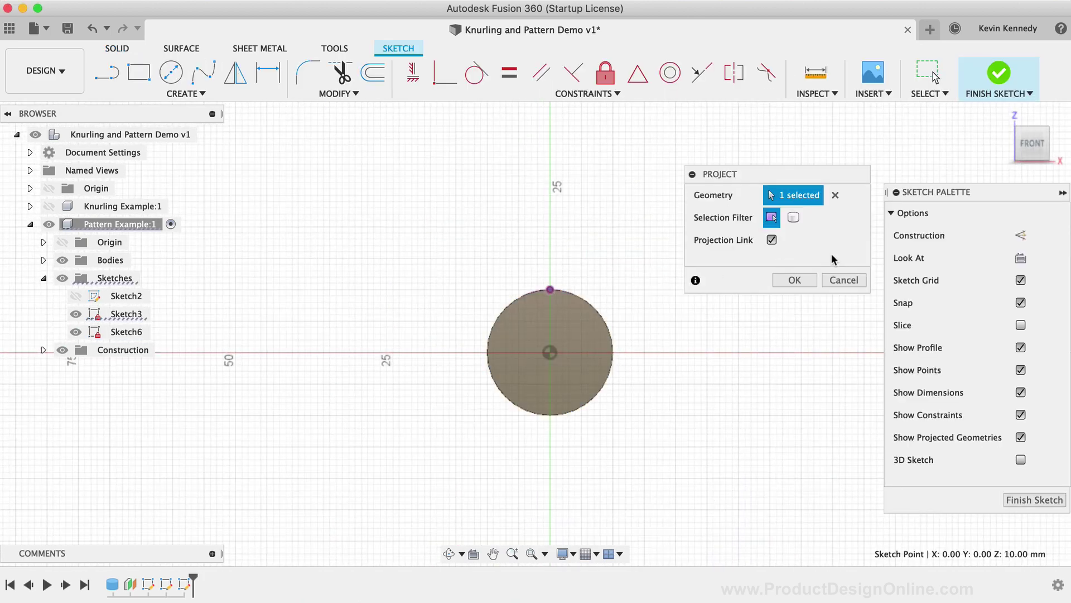
left_click(795, 279)
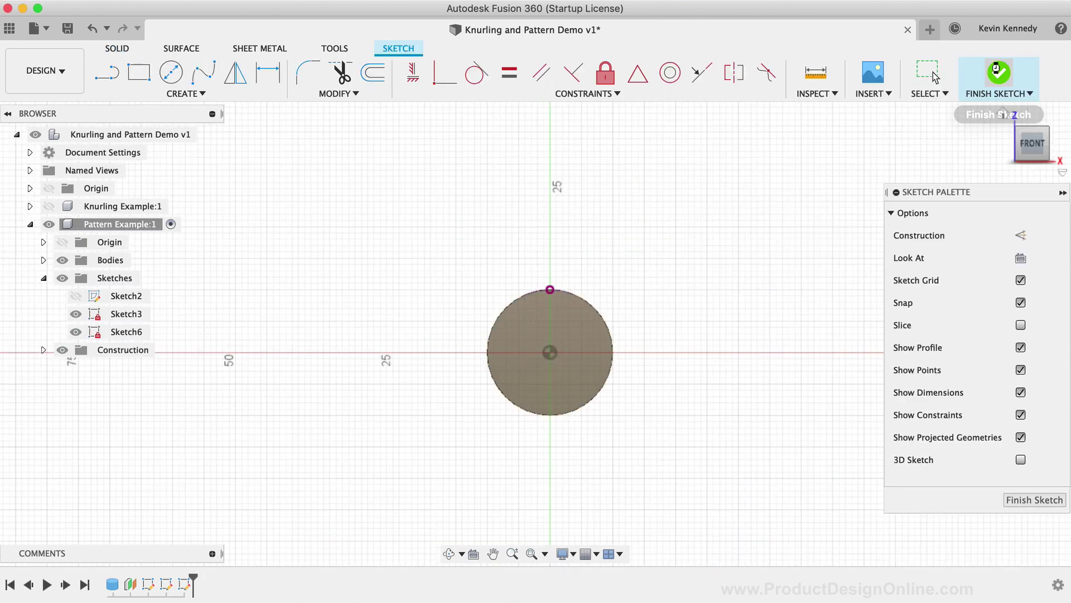
left_click(997, 69)
Step: Project the surface curve's rear endpoint into a new sketch on the cylinder's back end face, and finish the sketch
left_click(1051, 138)
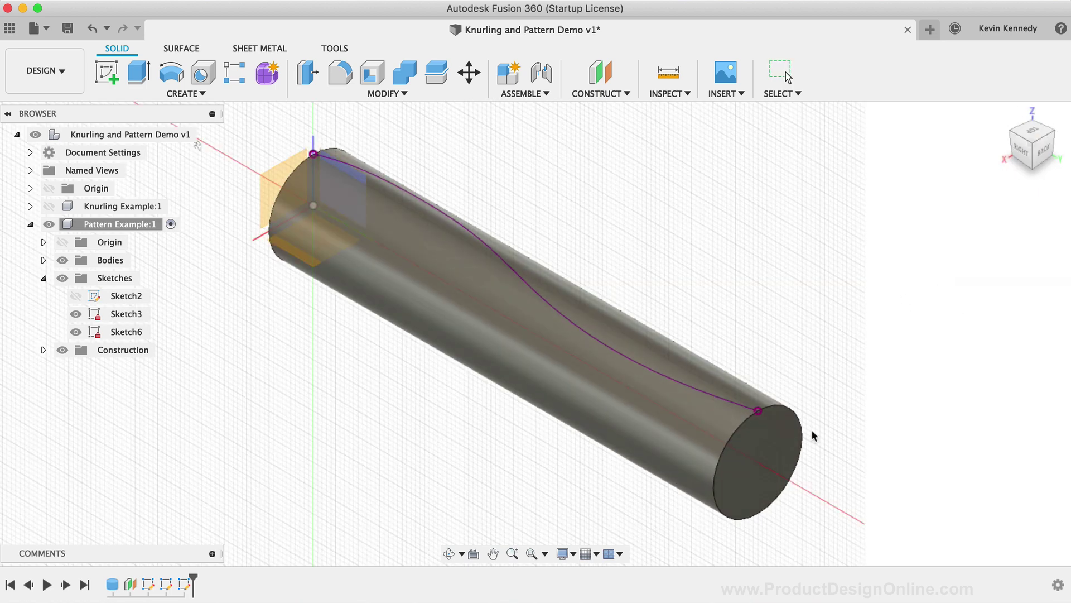
left_click(770, 458)
key("p")
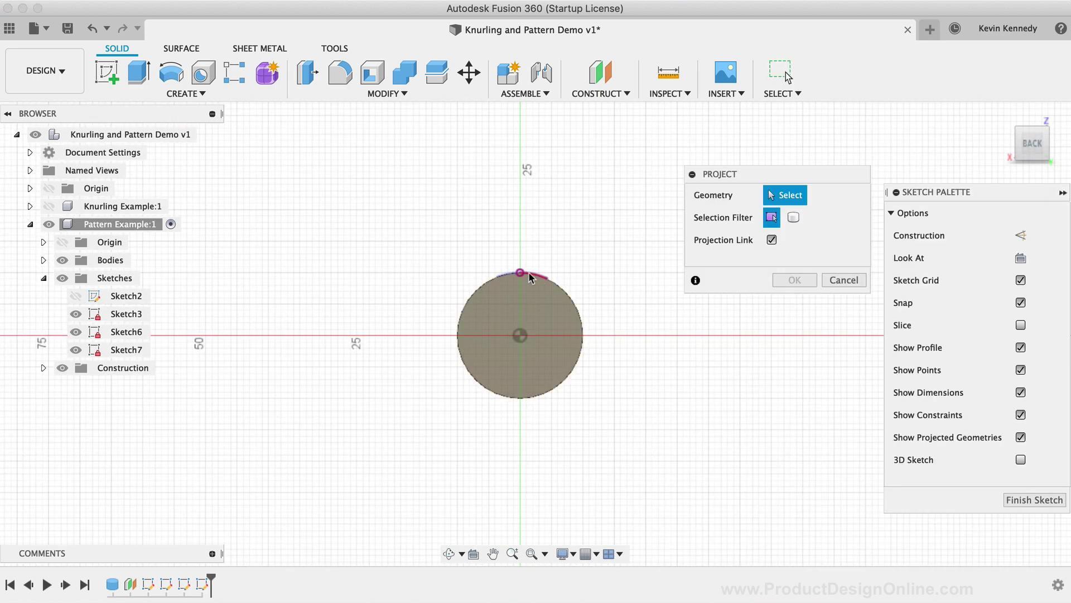
left_click(520, 273)
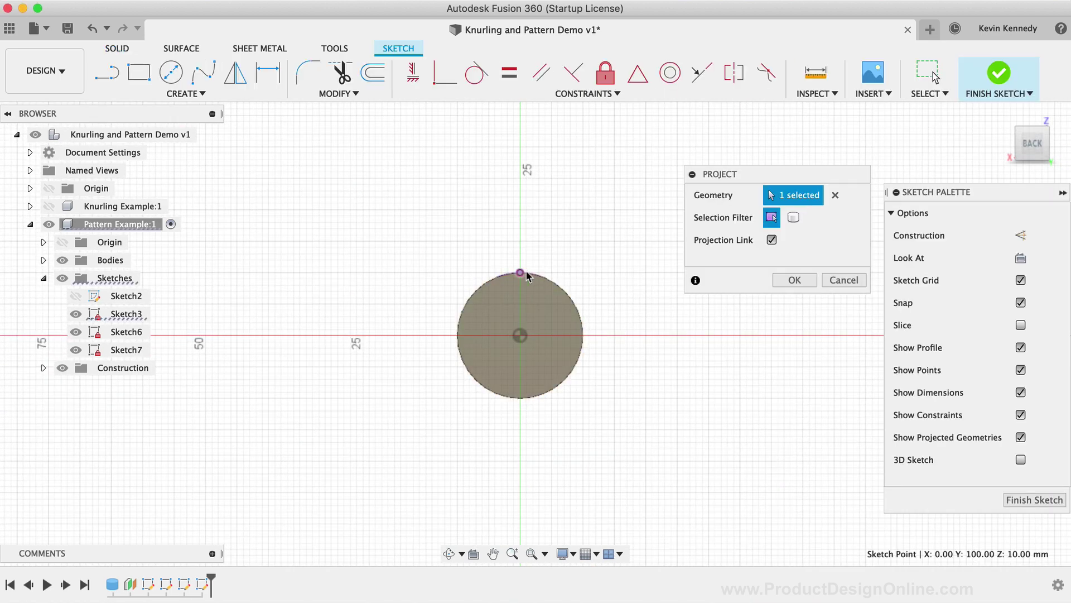
left_click(797, 280)
left_click(1004, 73)
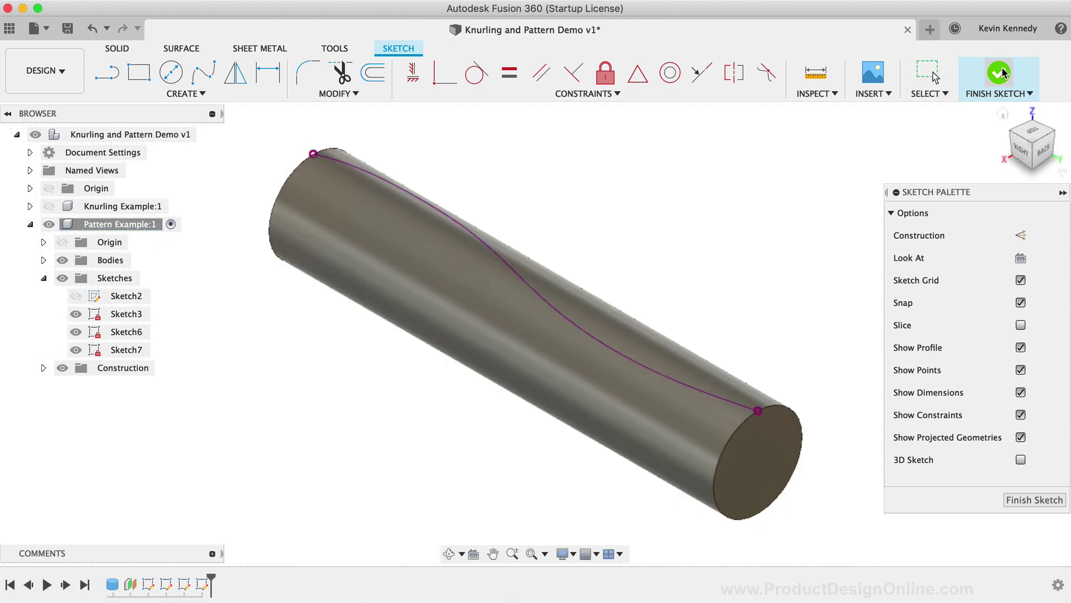
Step: Edit the front face sketch, add a 1 mm diameter circle centred on the projected point, and finish the sketch
left_click(1003, 114)
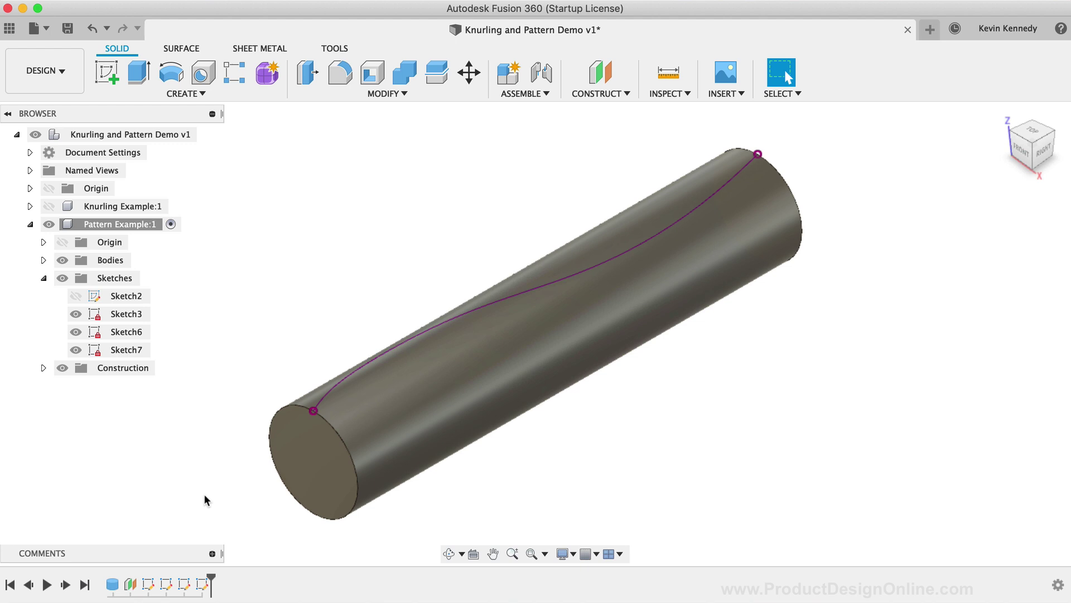
double_click(186, 586)
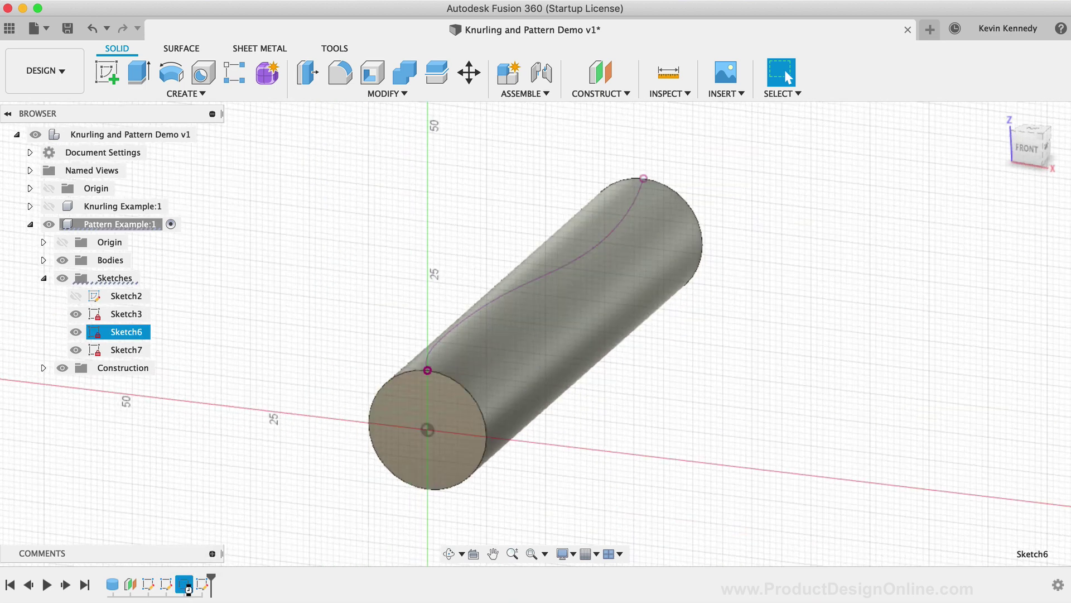
key("c")
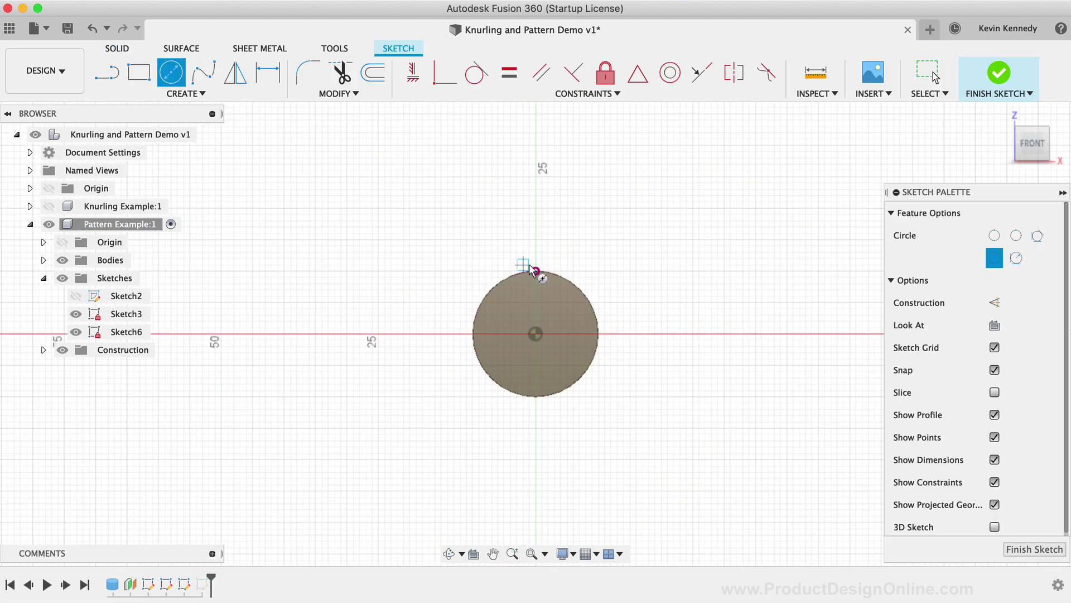
left_click(535, 271)
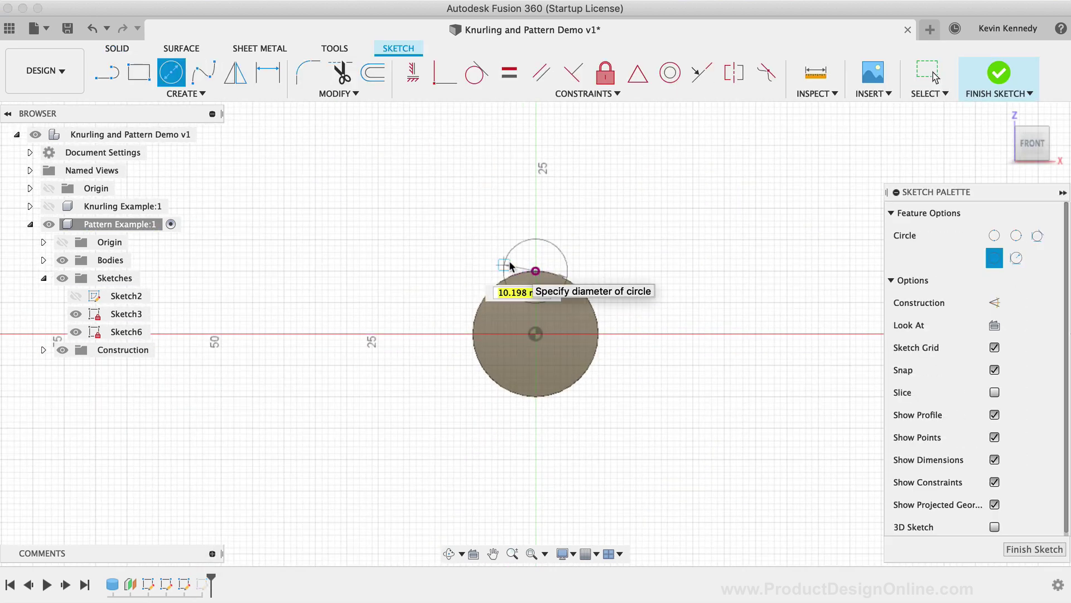
type("1")
key("Return")
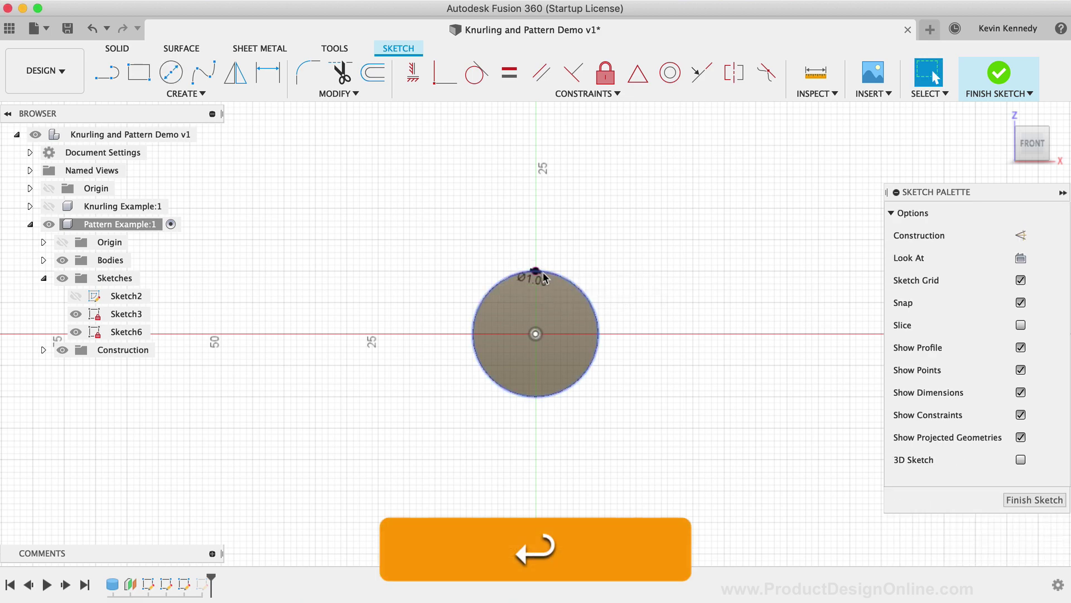
left_click(999, 74)
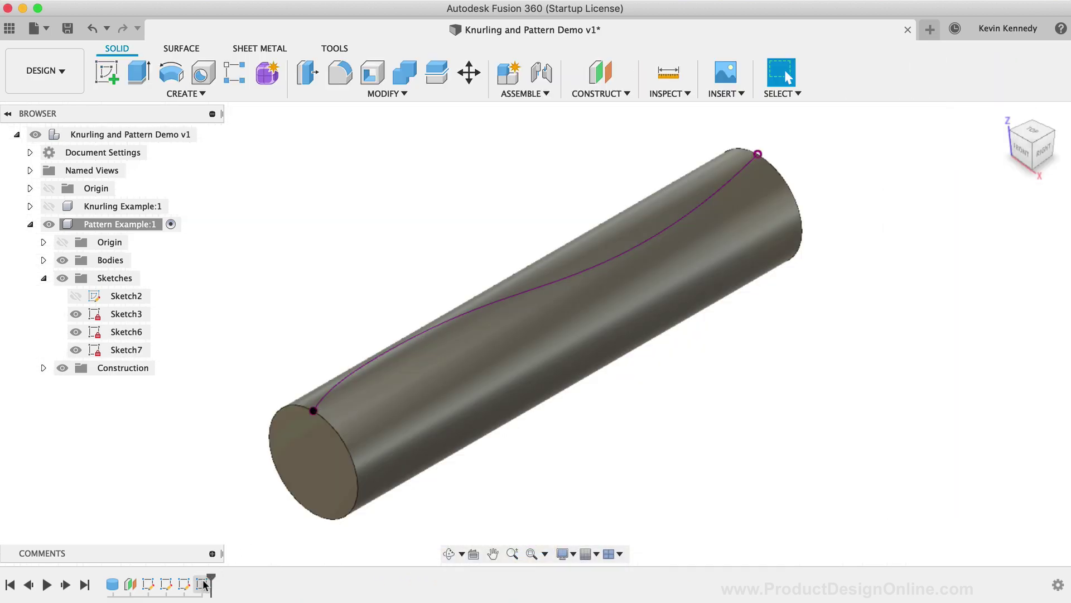
Step: Edit the back face sketch, add a 1 mm diameter circle centred on its projected point, and finish the sketch
double_click(202, 584)
mouse_move(535, 333)
middle_mouse_down("shift")
mouse_move(563, 312)
mouse_move(604, 327)
middle_mouse_up("shift")
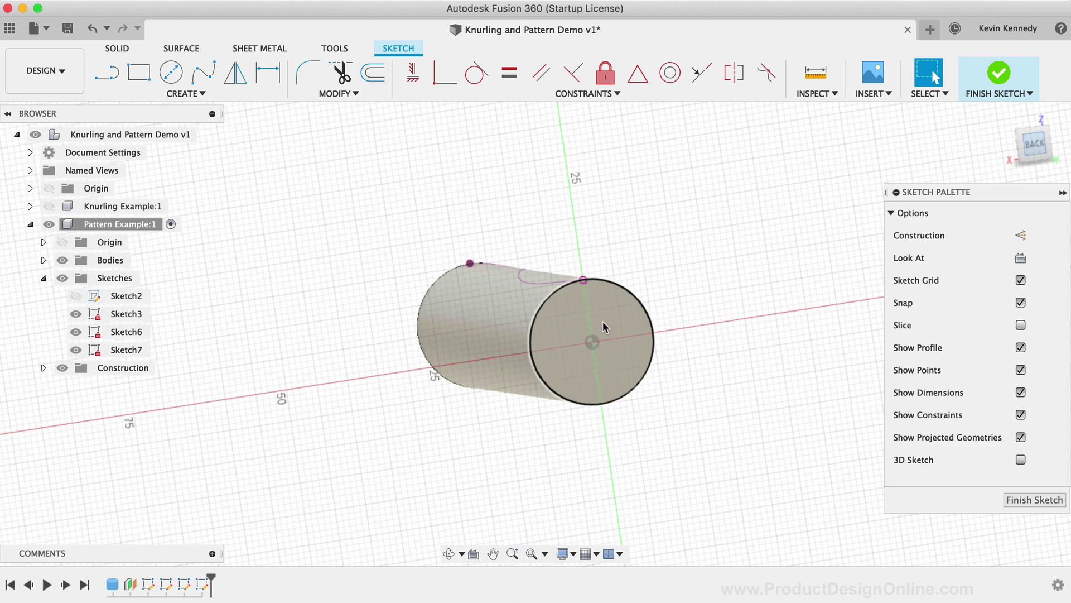
scroll(574, 361, "up", 6)
scroll(723, 242, "up", 1)
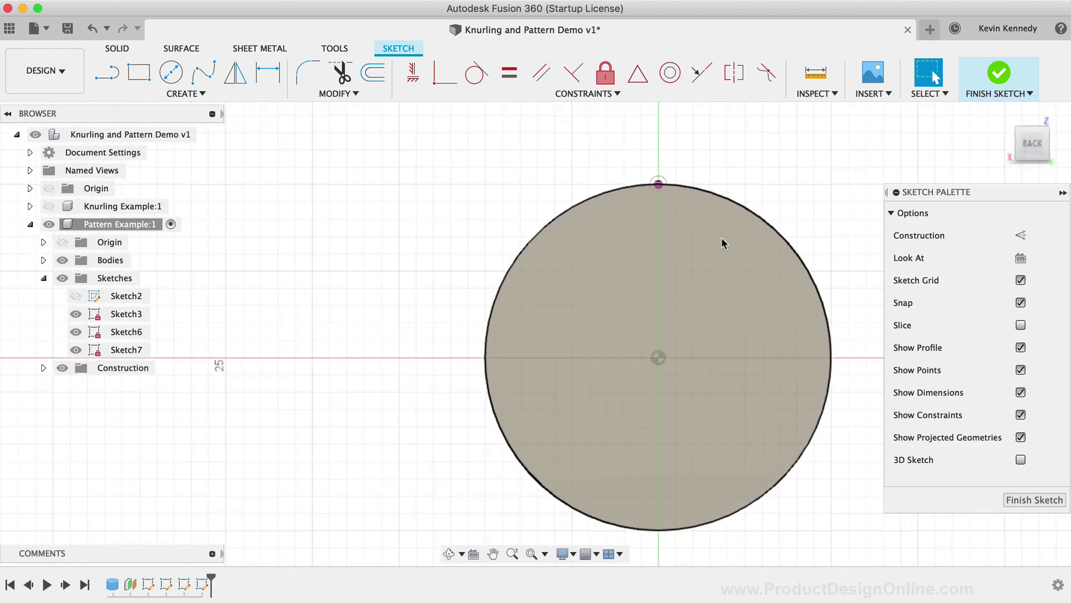
key("c")
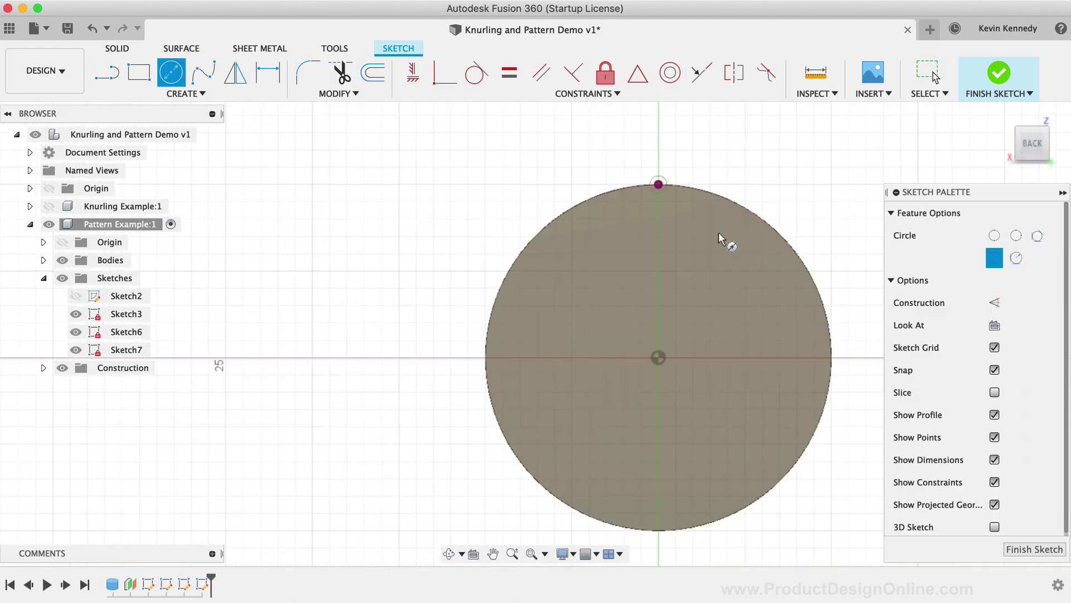
left_click(658, 184)
type("1")
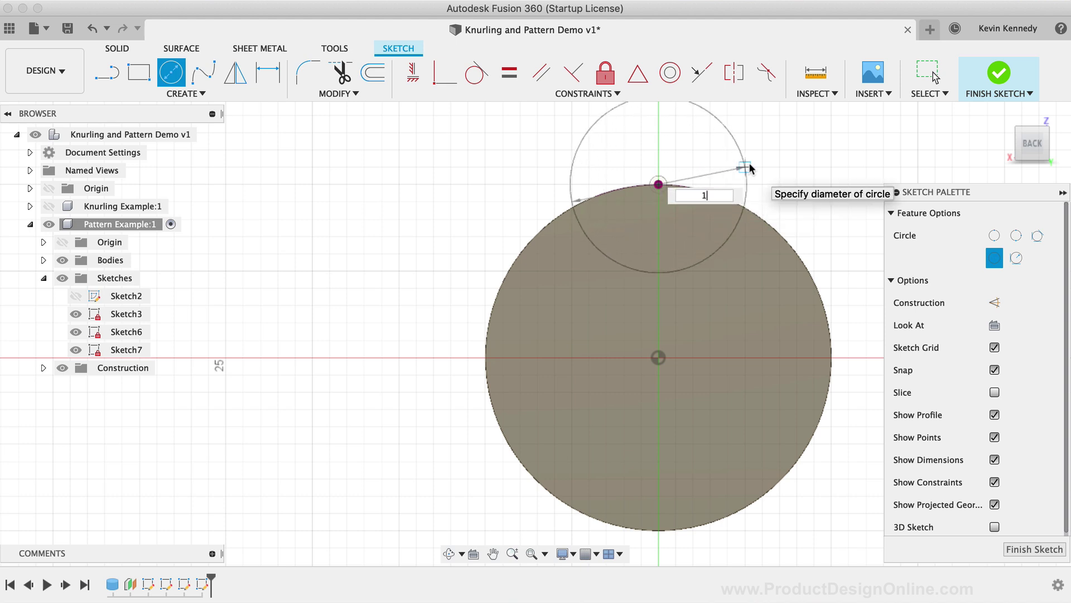
key("Tab")
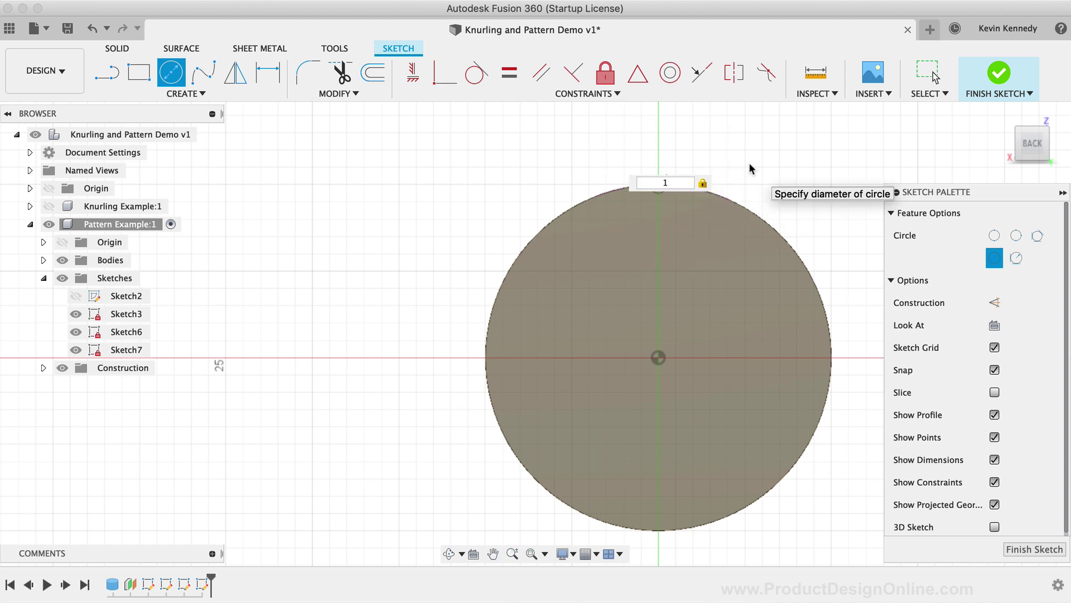
key("Return")
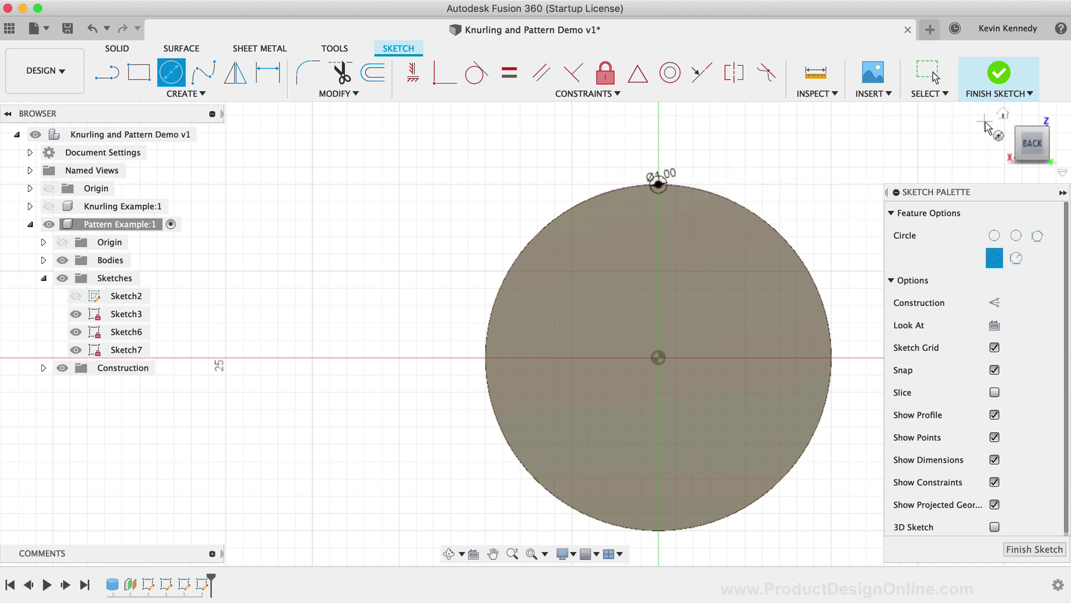
left_click(996, 81)
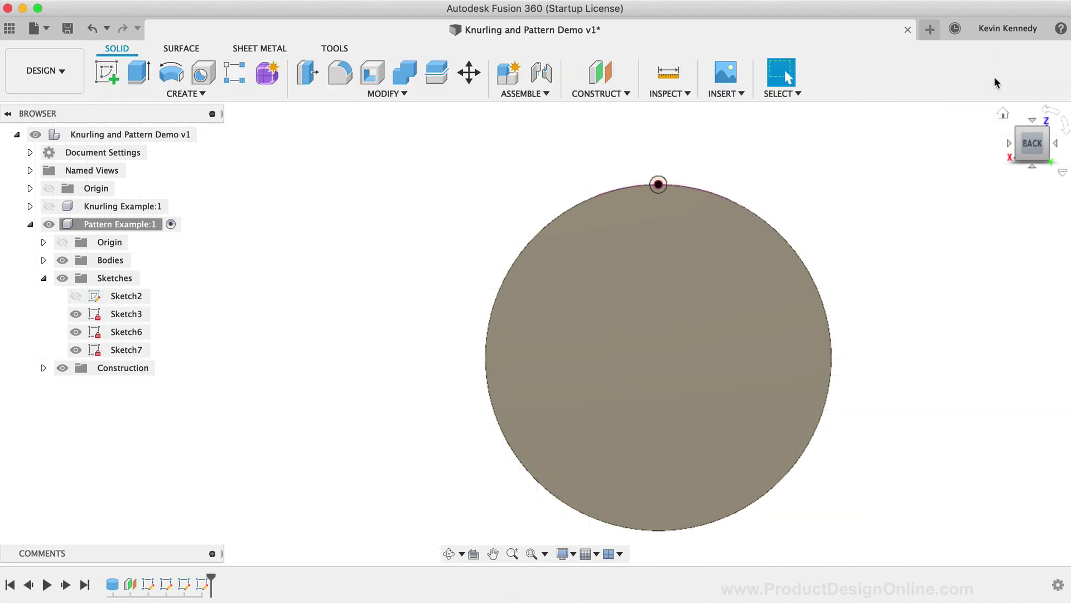
Step: Start a loft and select as profiles the circle halves inside the cylinder on its front and back end faces
left_click(1003, 114)
type("s")
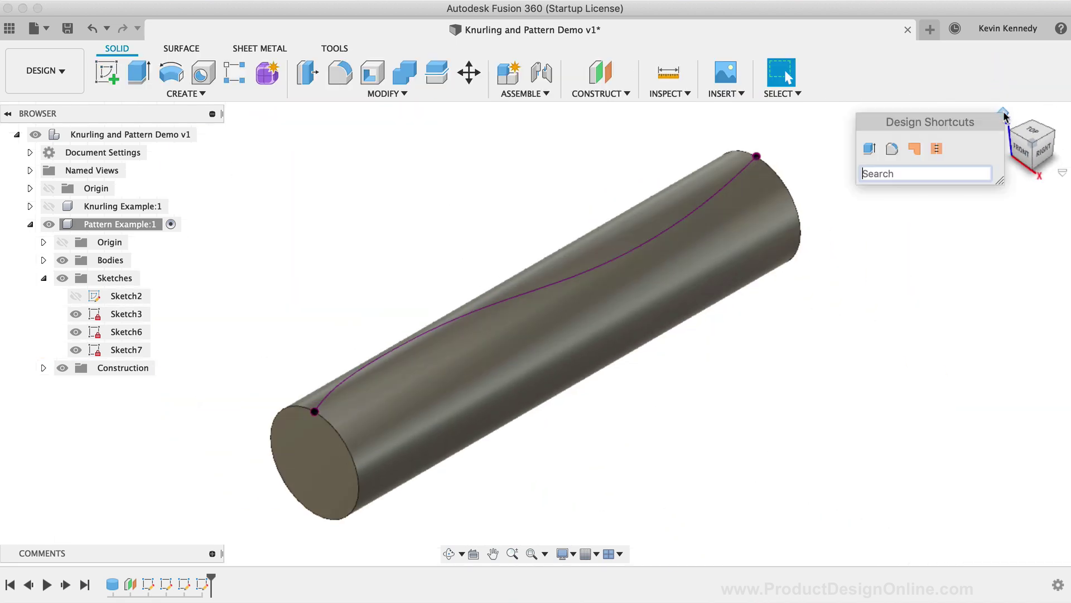
type("loft")
key("Return")
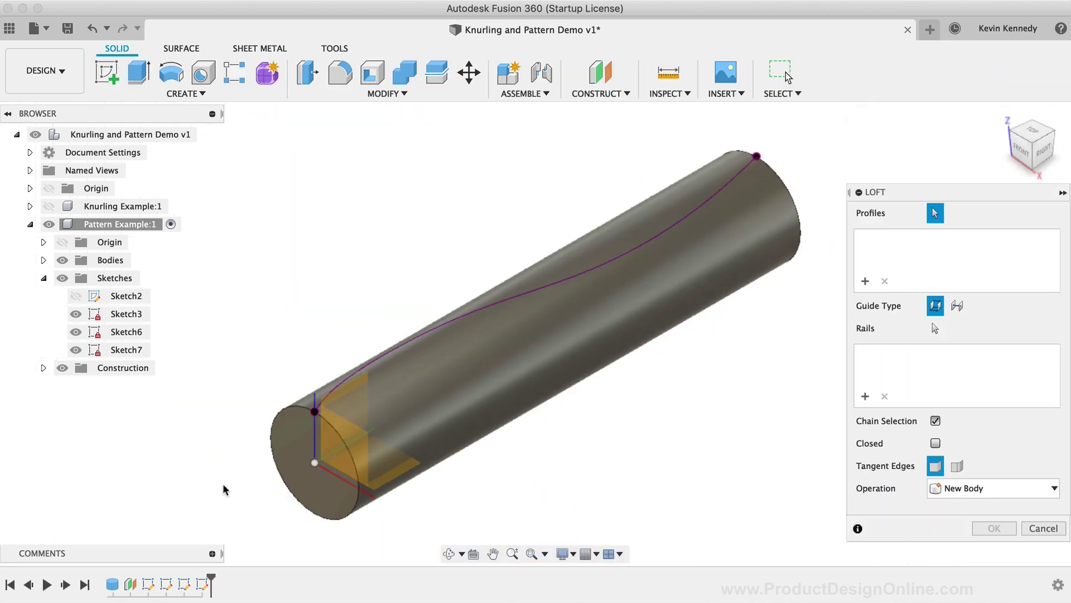
scroll(224, 489, "up", 10)
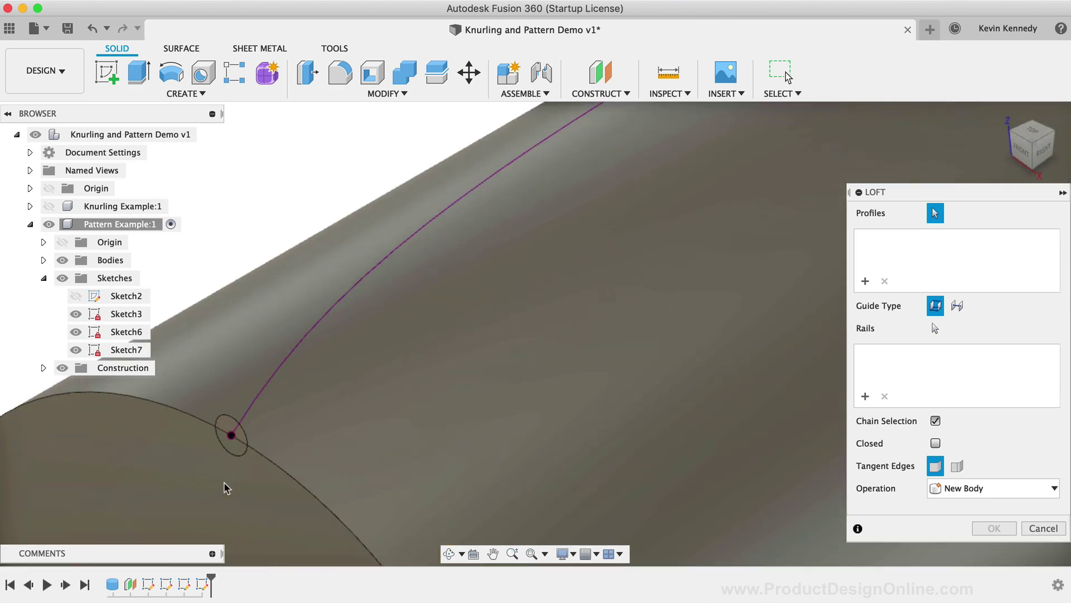
left_click(230, 446)
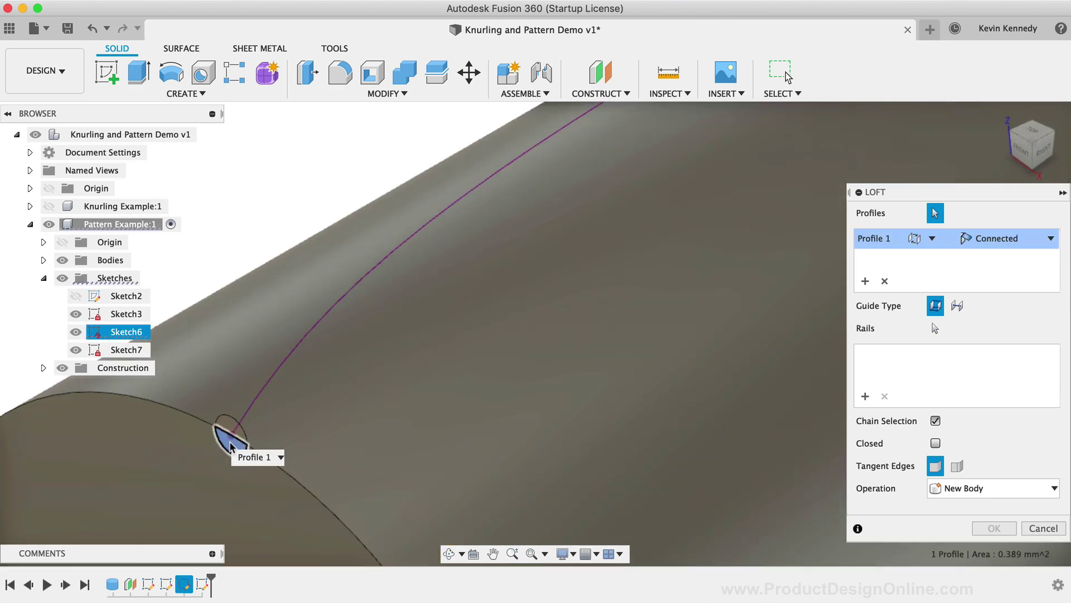
middle_click_drag(230, 446, 573, 279, "shift")
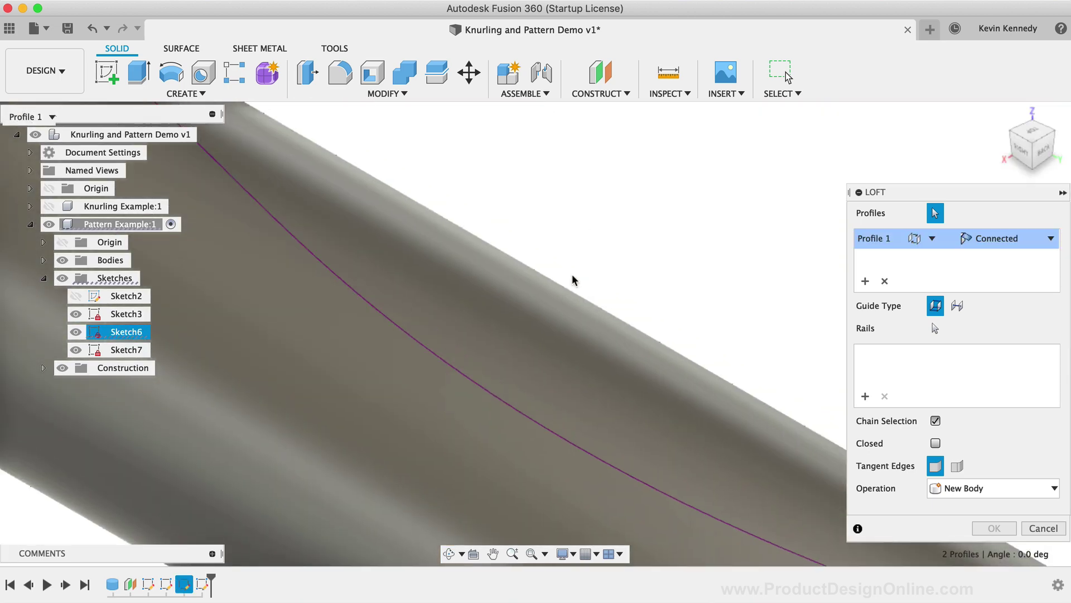
scroll(573, 279, "down", 8)
scroll(507, 393, "up", 6)
left_click(516, 387)
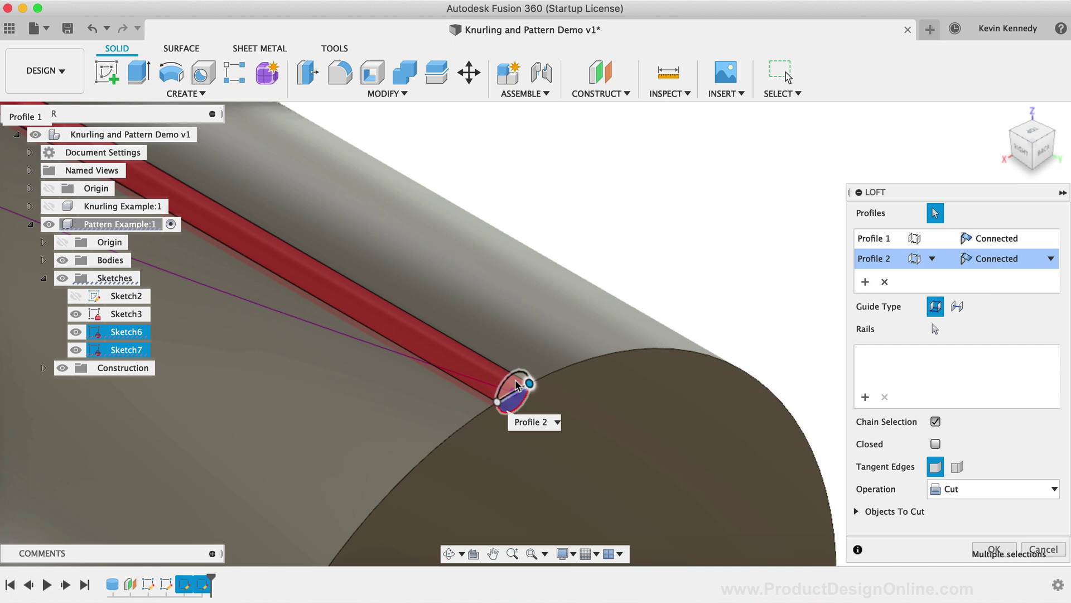
Step: Set the loft's guide type to Centerline, use the projected surface curve as the centerline, and complete it as a cut
left_click(1003, 115)
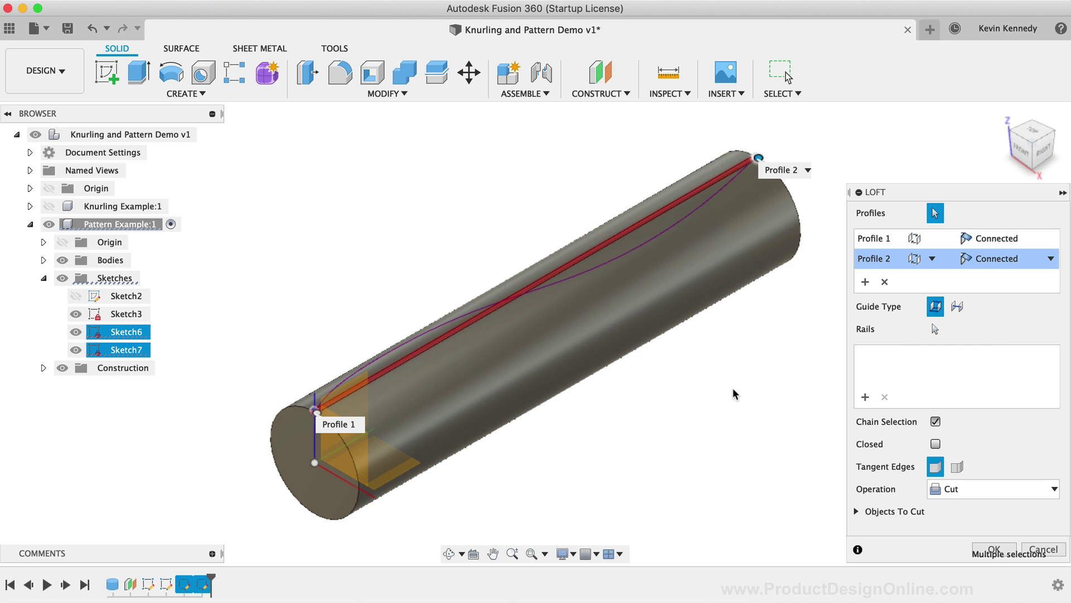
left_click(958, 305)
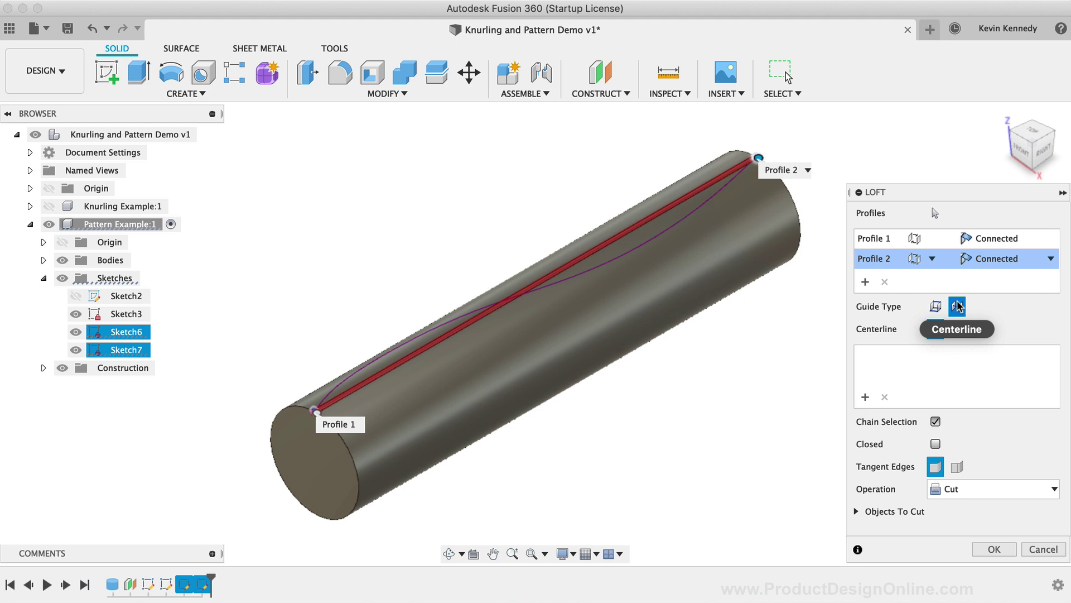
left_click(688, 222)
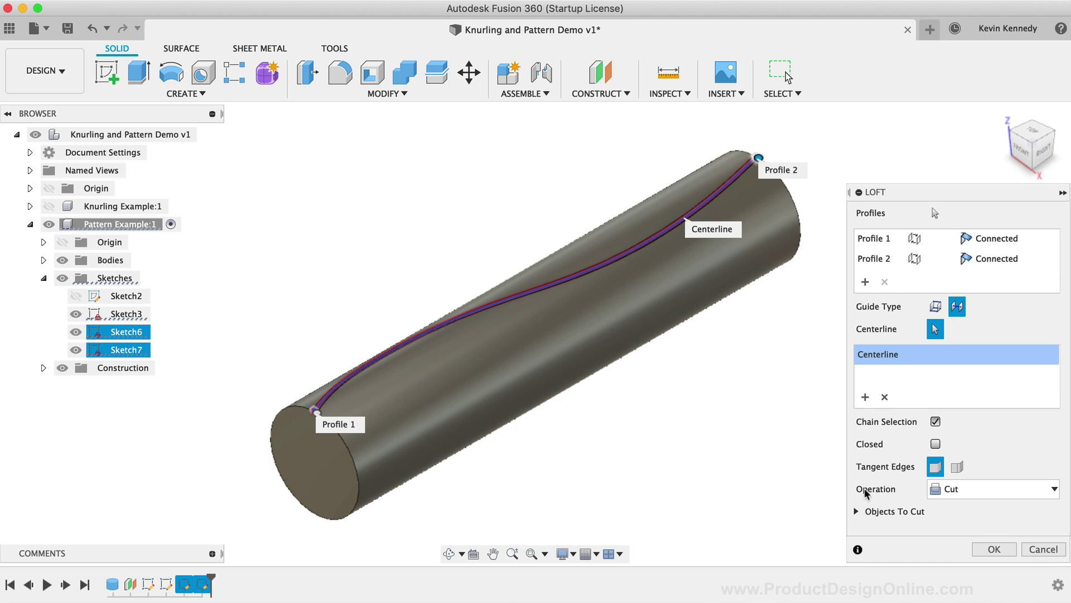
left_click(990, 549)
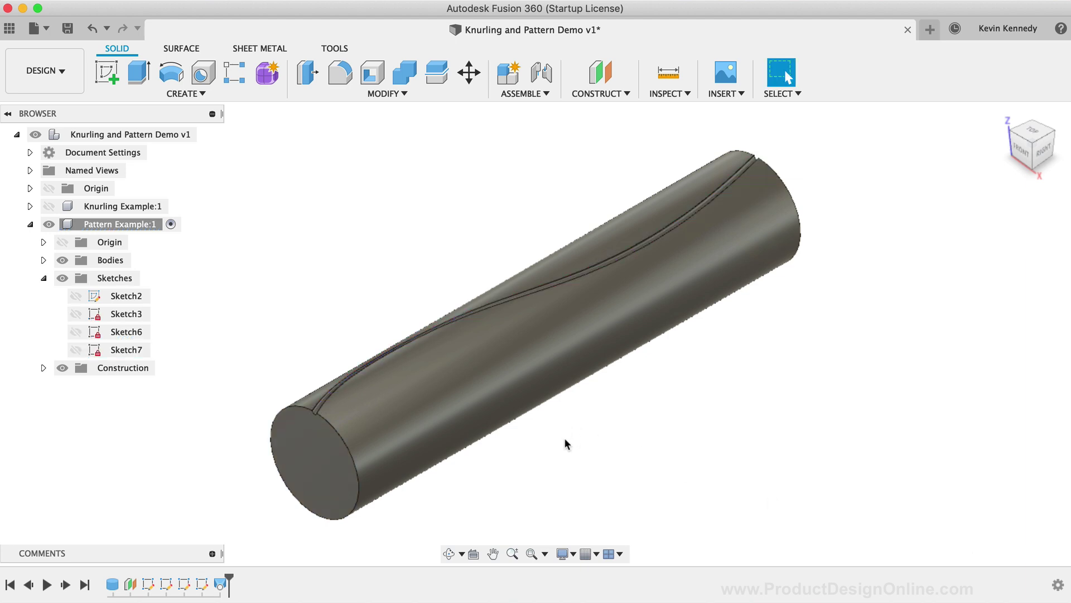
Step: Fillet both long outer edges of the lofted groove with a 0.5 mm radius
scroll(571, 450, "up", 5)
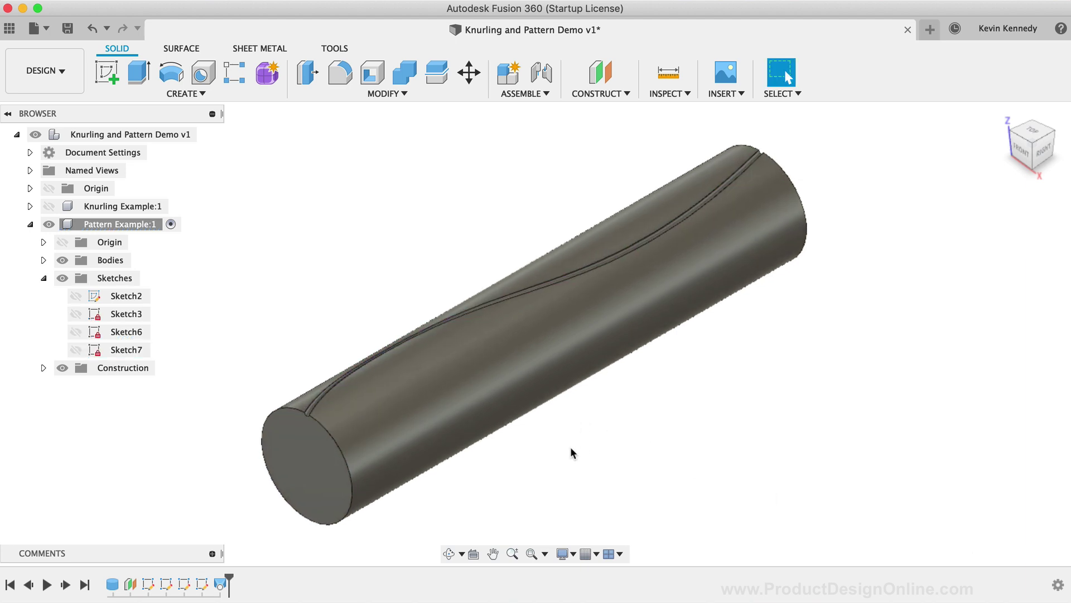
key("f")
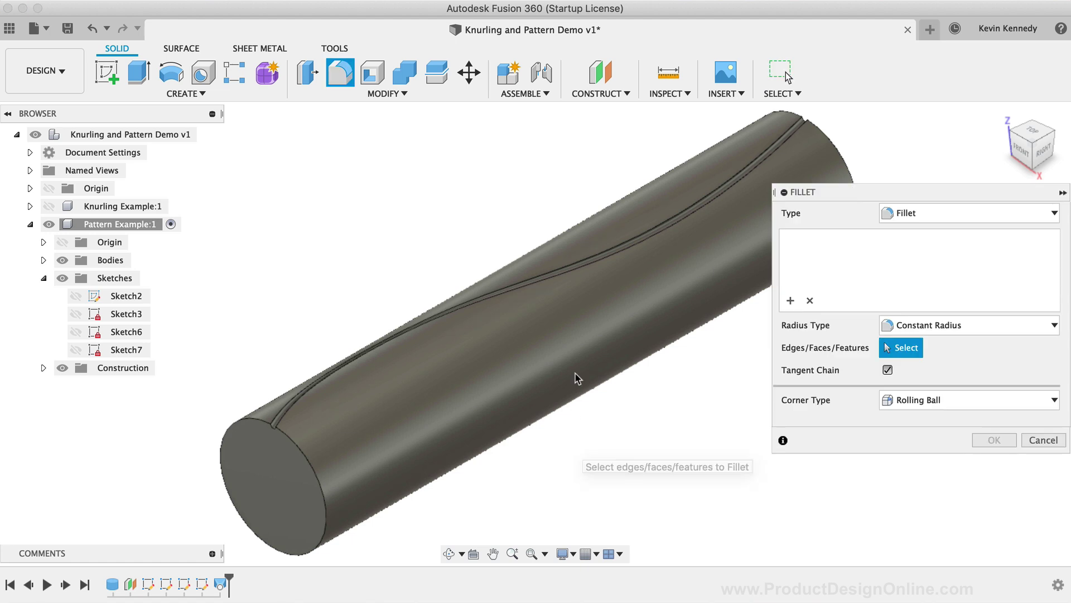
left_click(590, 265)
left_click(607, 252)
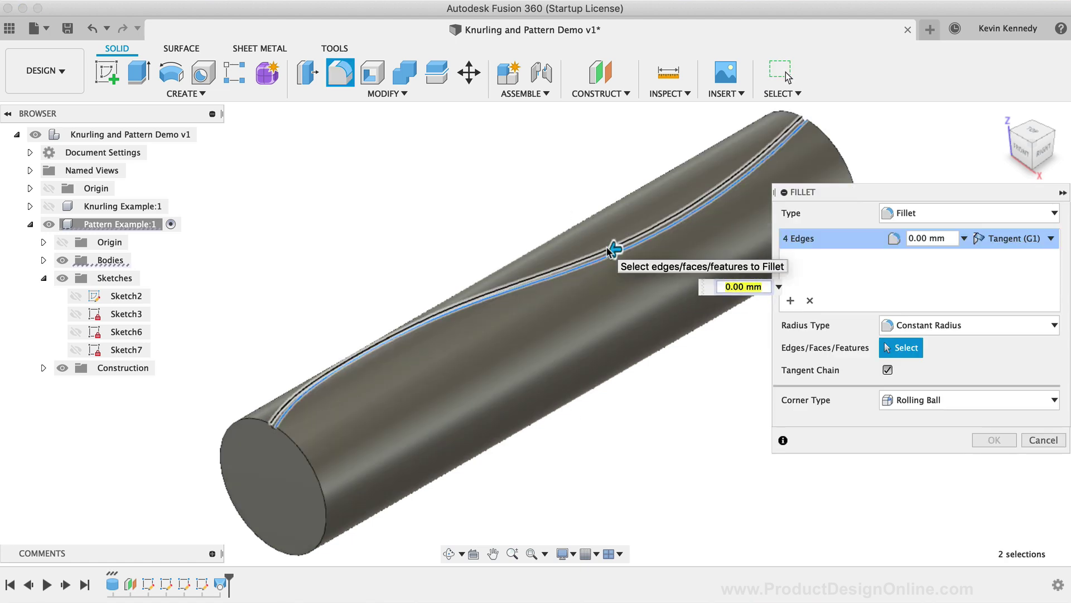
type(".5")
key("Return")
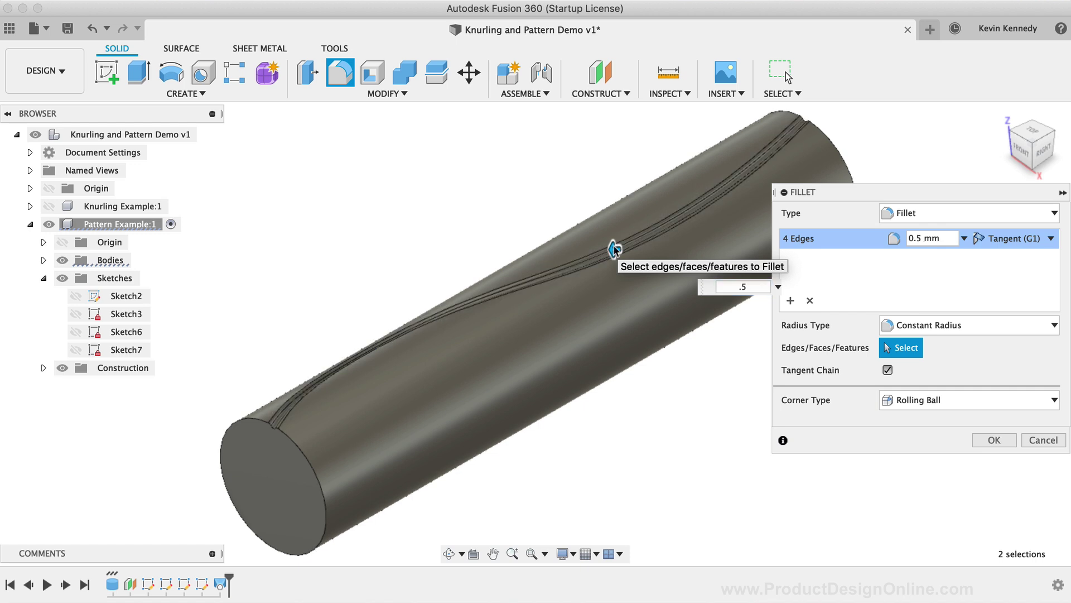
left_click(995, 437)
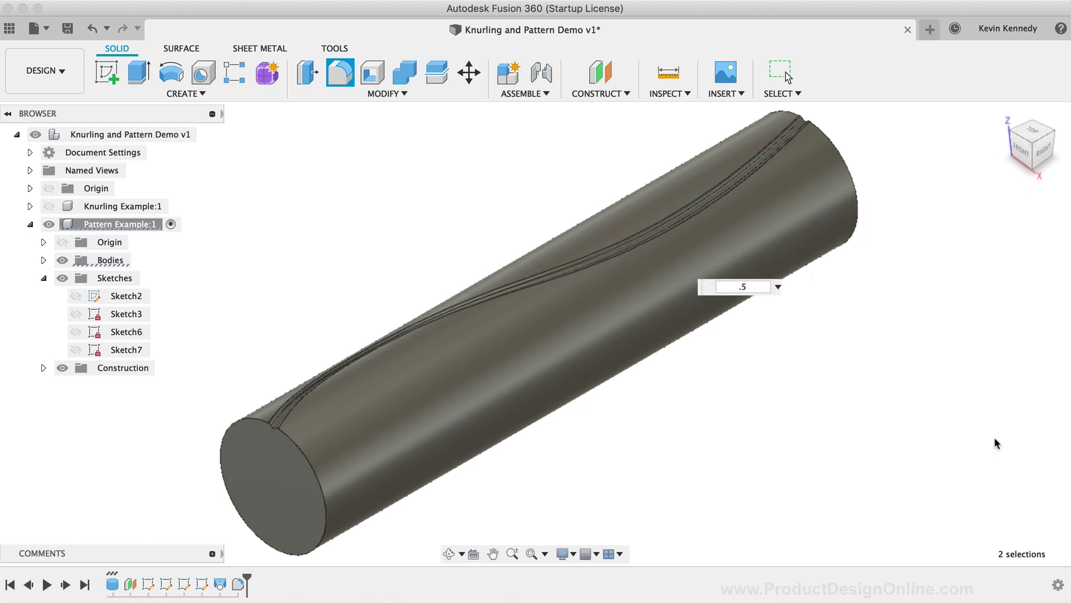
Step: Start a circular pattern of features and select the groove's loft cut and its fillet as the objects
type("s")
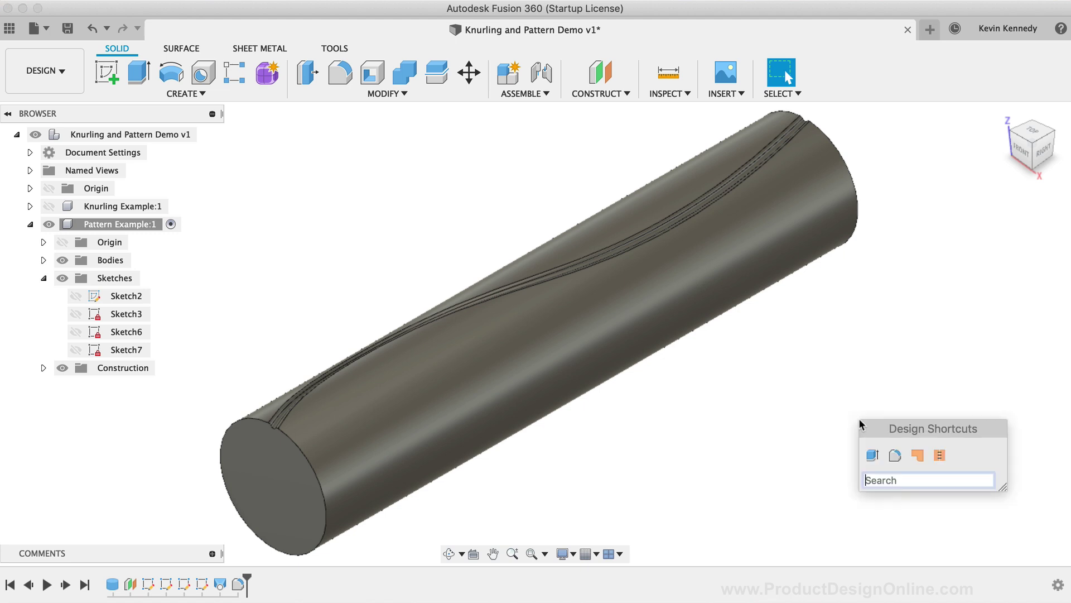
type("circ")
key("Down")
key("Down")
key("Return")
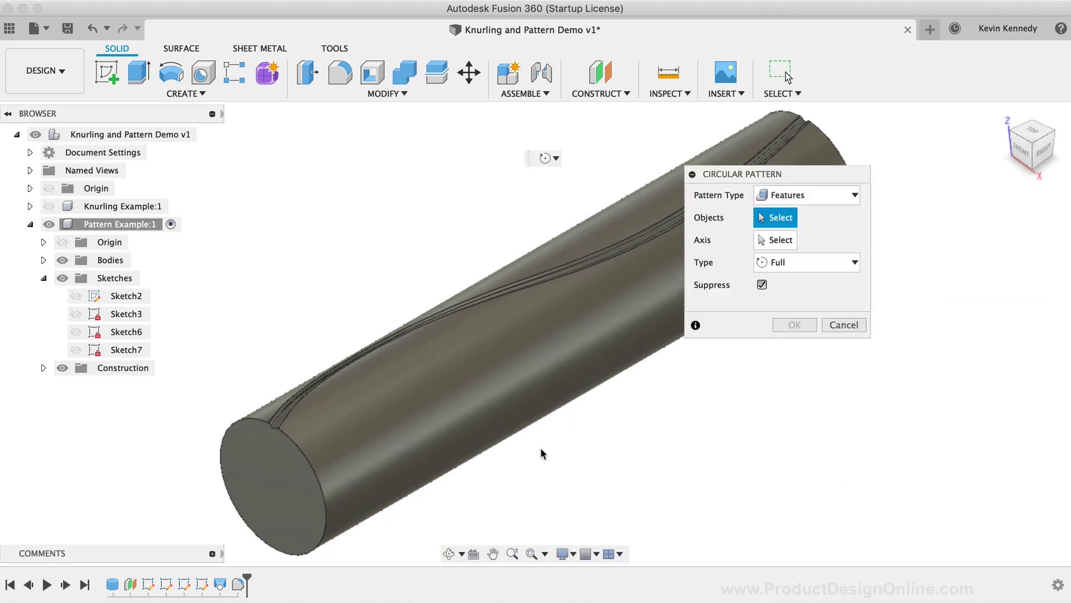
left_click(220, 584)
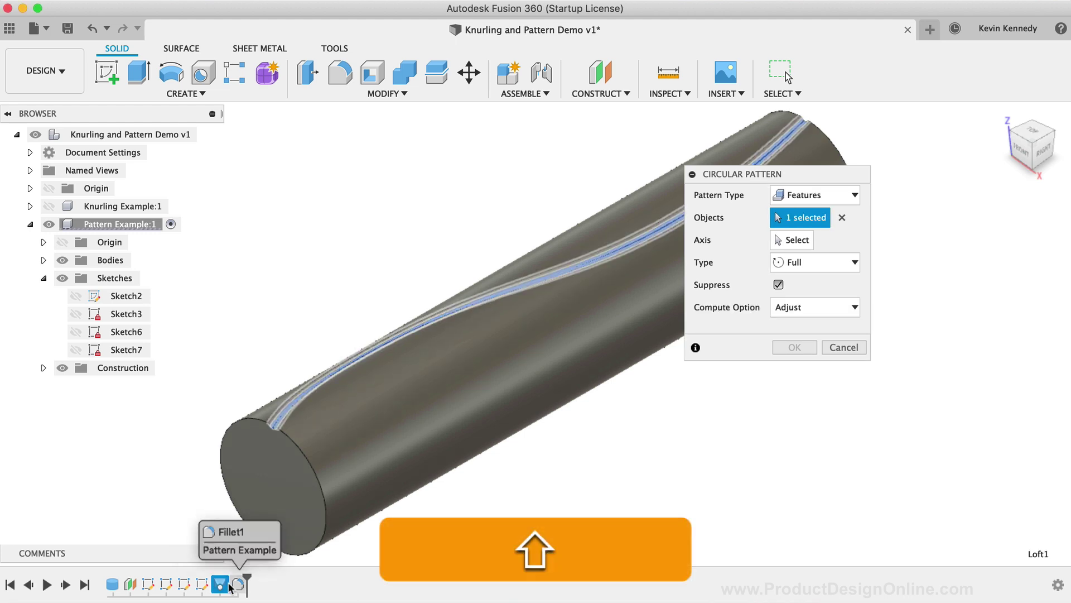
left_click(236, 584, "shift")
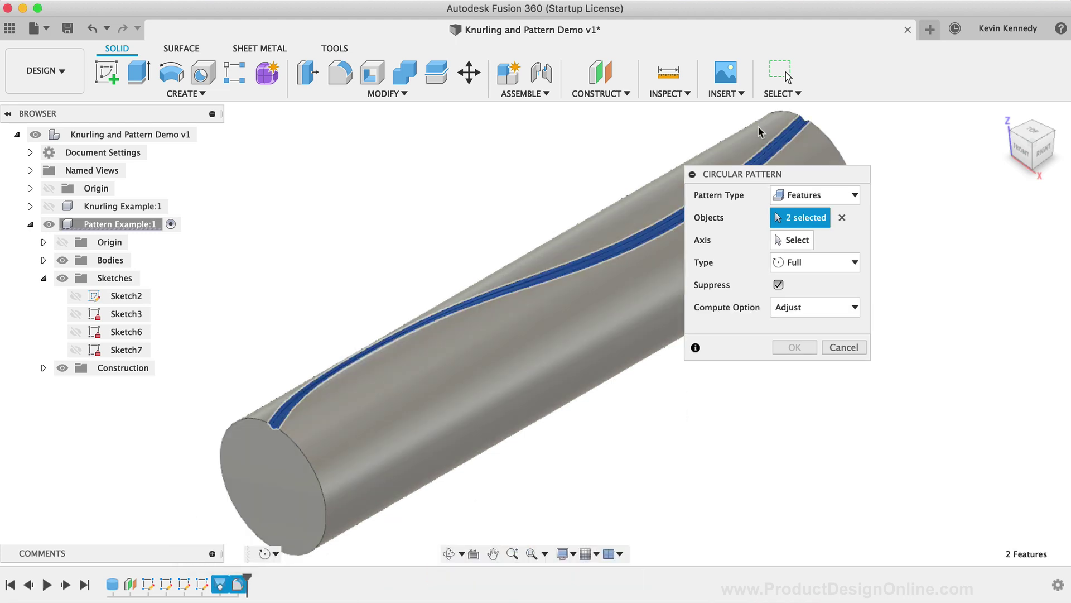
Step: Pattern the selected features fully around the cylinder's lengthwise origin axis with a quantity of 12
left_click_drag(799, 173, 869, 259)
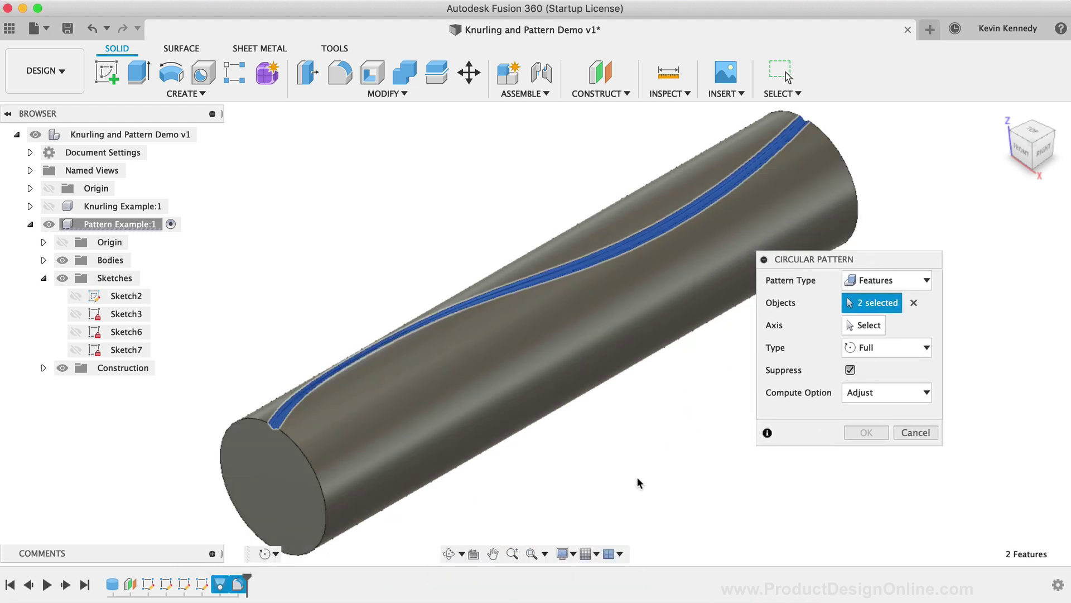
scroll(635, 479, "up", 2)
scroll(635, 479, "down", 5)
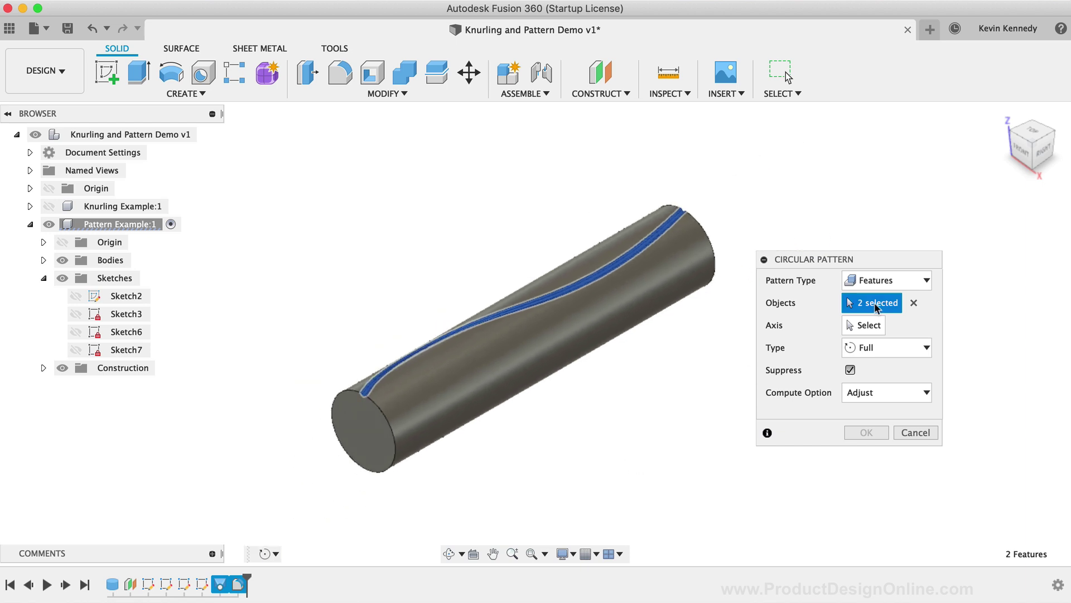
left_click(864, 325)
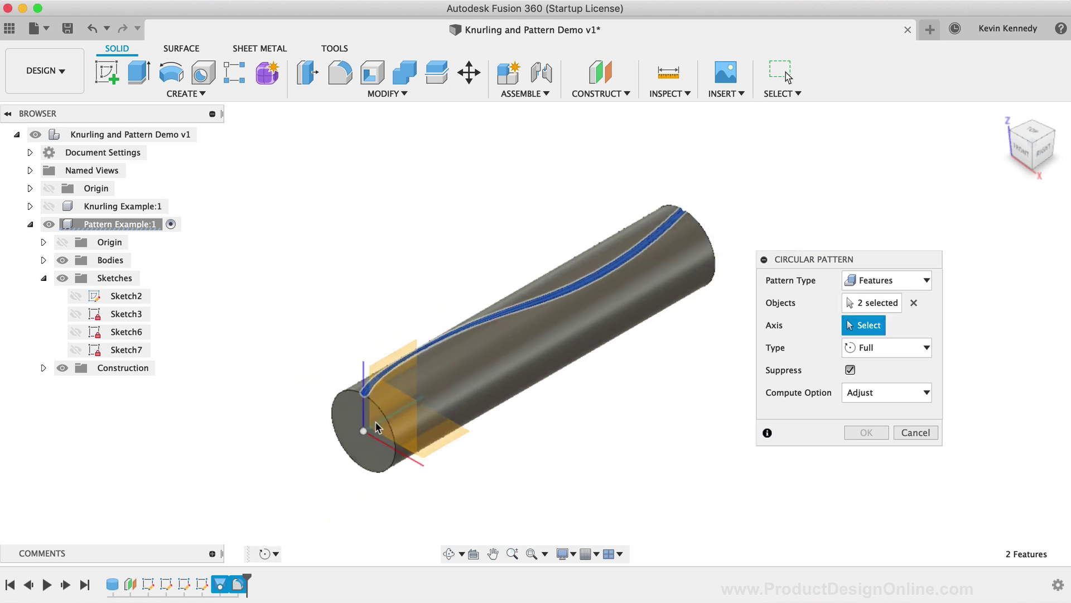
left_click(389, 462)
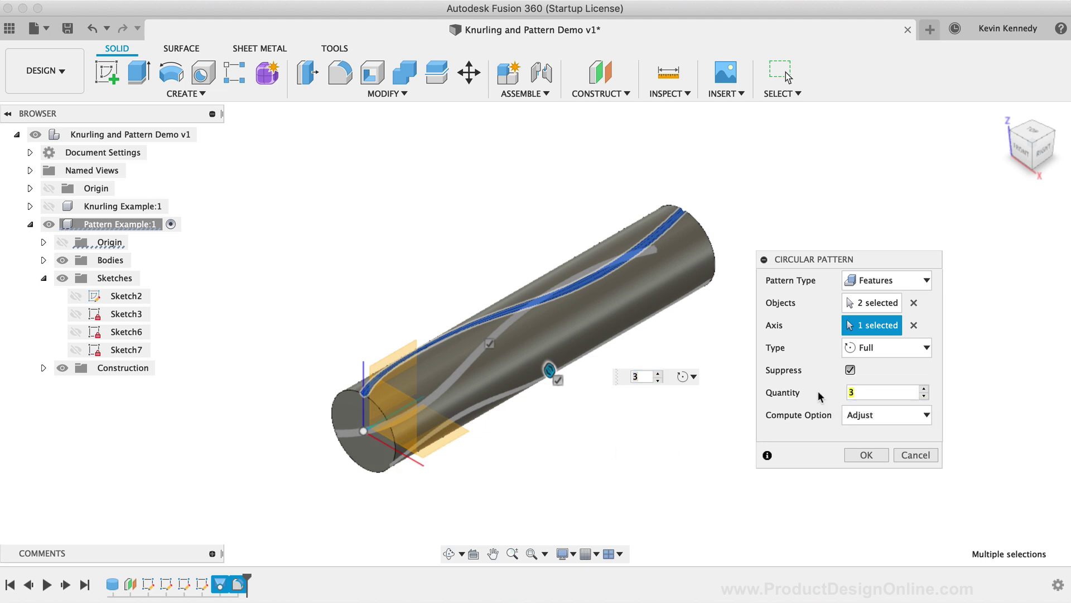
type("12")
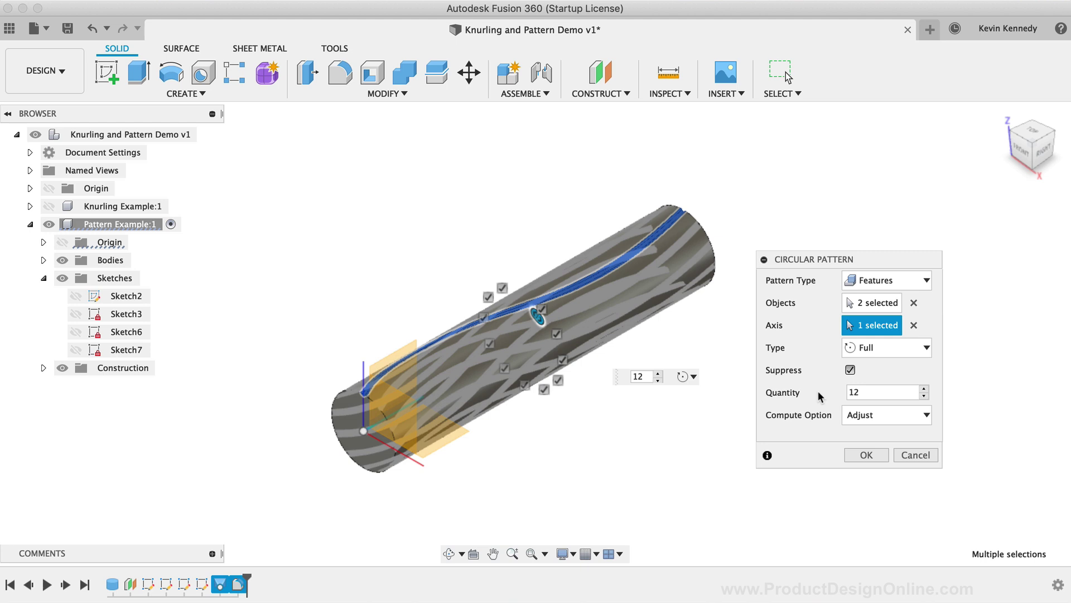
left_click(867, 455)
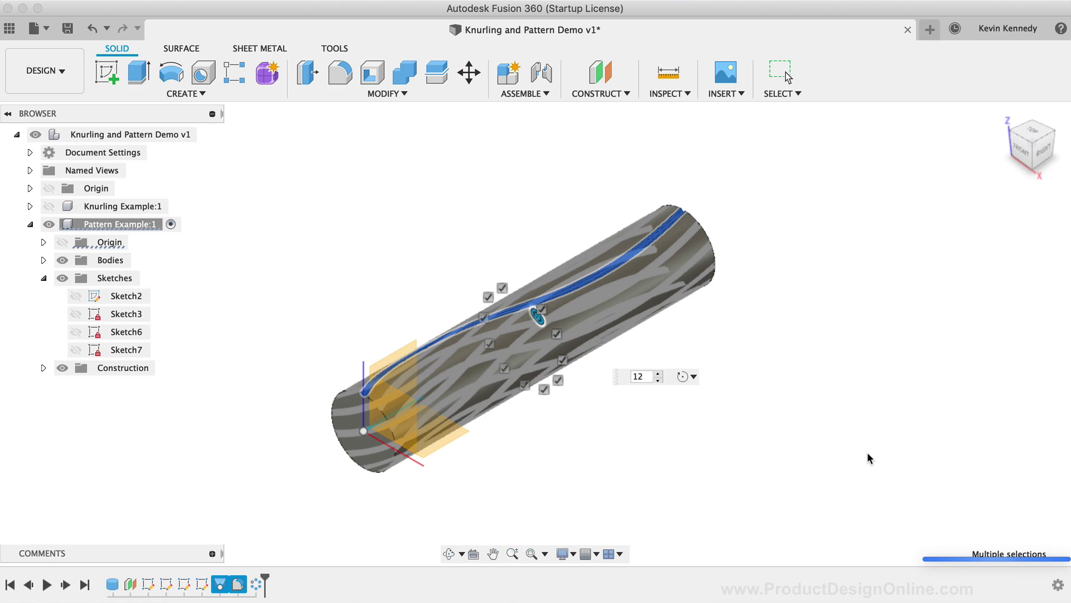
left_click(449, 554)
left_click_drag(519, 525, 469, 531)
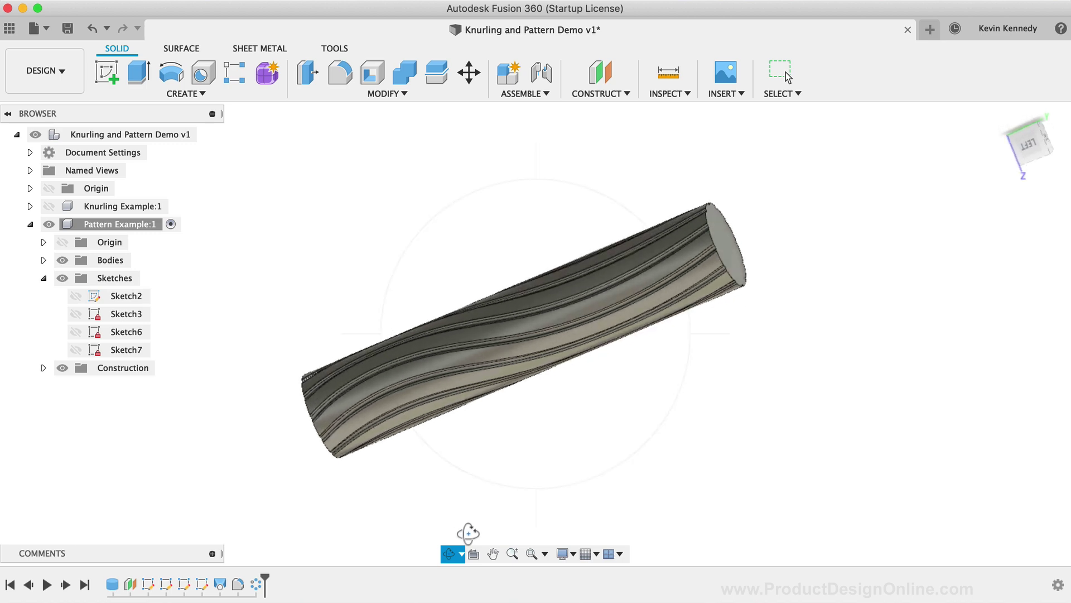
left_click_drag(494, 369, 526, 426)
left_click_drag(426, 342, 405, 402)
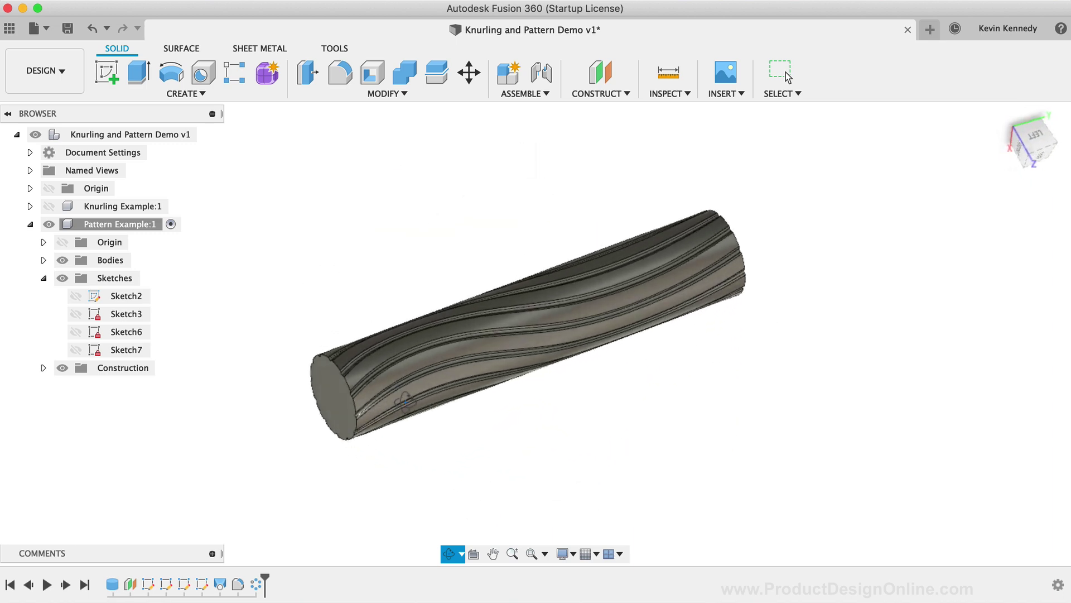
key("Escape")
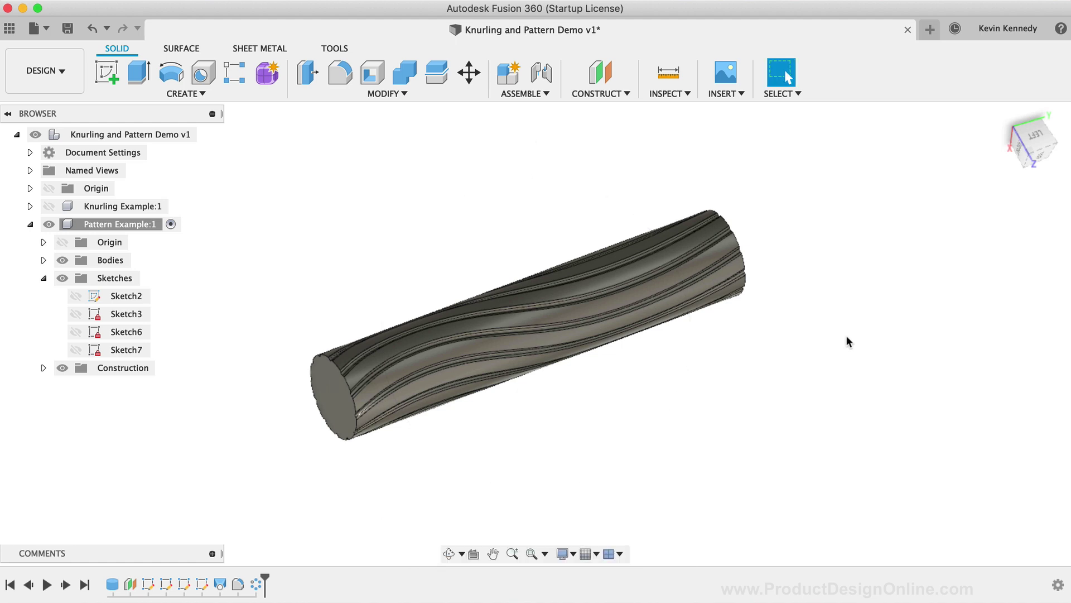
Step: Create a new component under the top-level design, name it Pattern Example 32, and hide the Pattern Example component
right_click(105, 133)
left_click(140, 165)
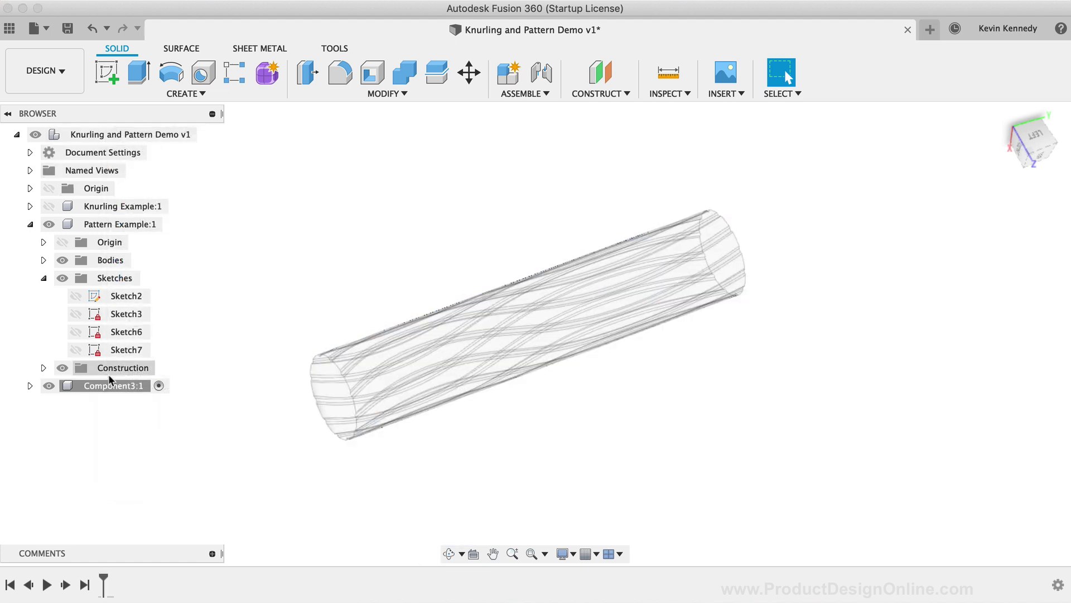
left_click(97, 380)
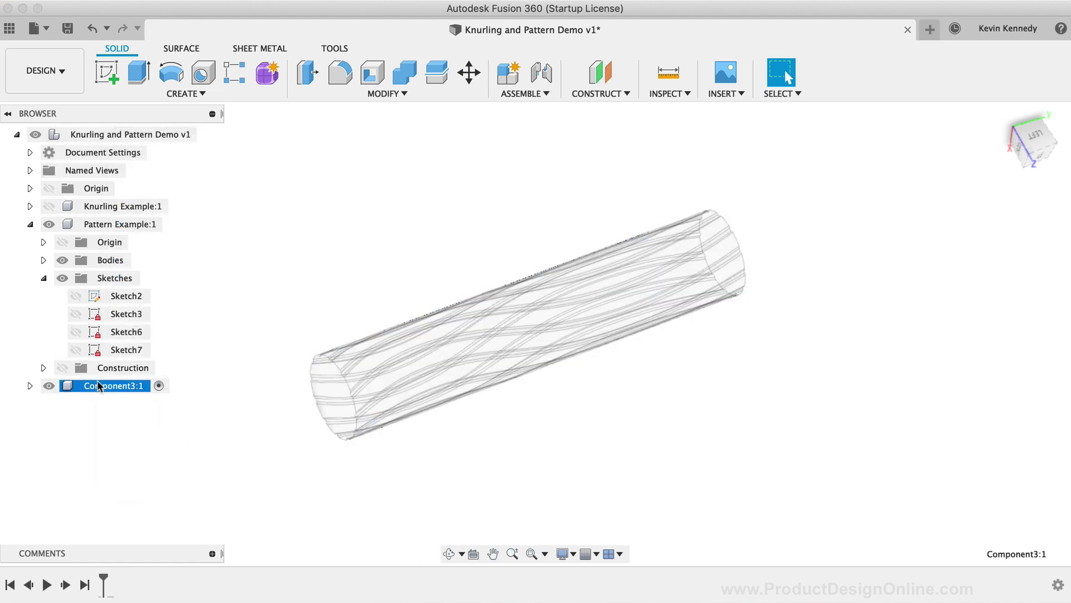
left_click(98, 381)
type("P")
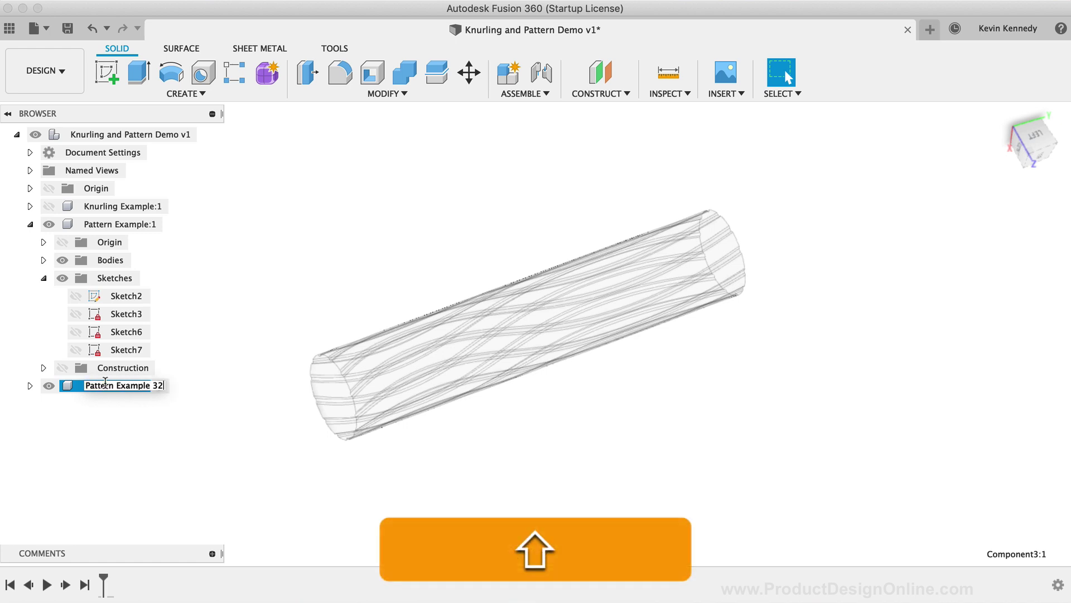
type("attern Example 32")
key("Return")
left_click(172, 420)
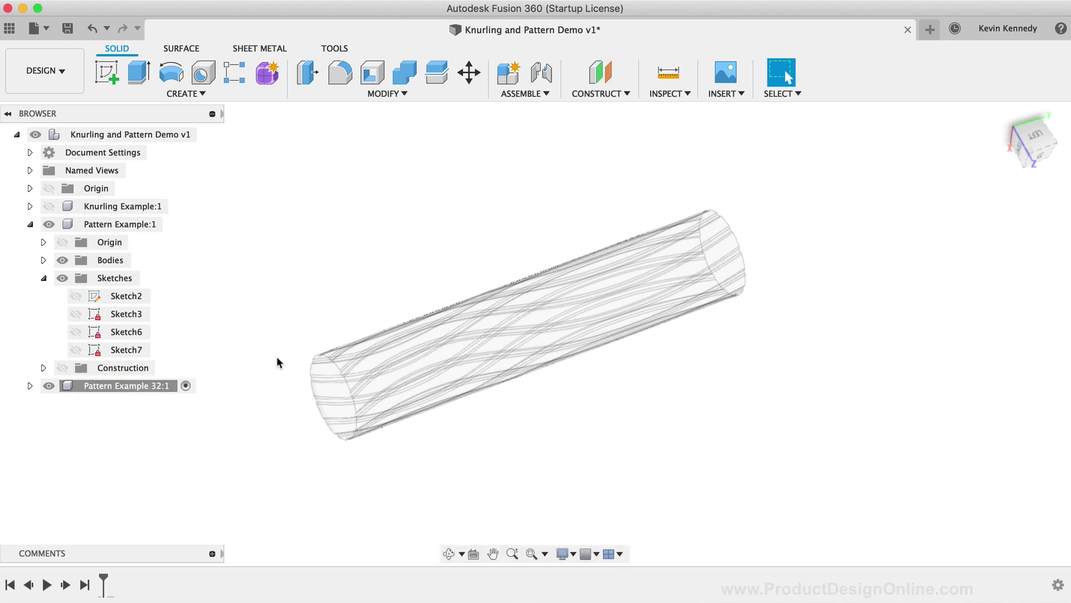
left_click(48, 223)
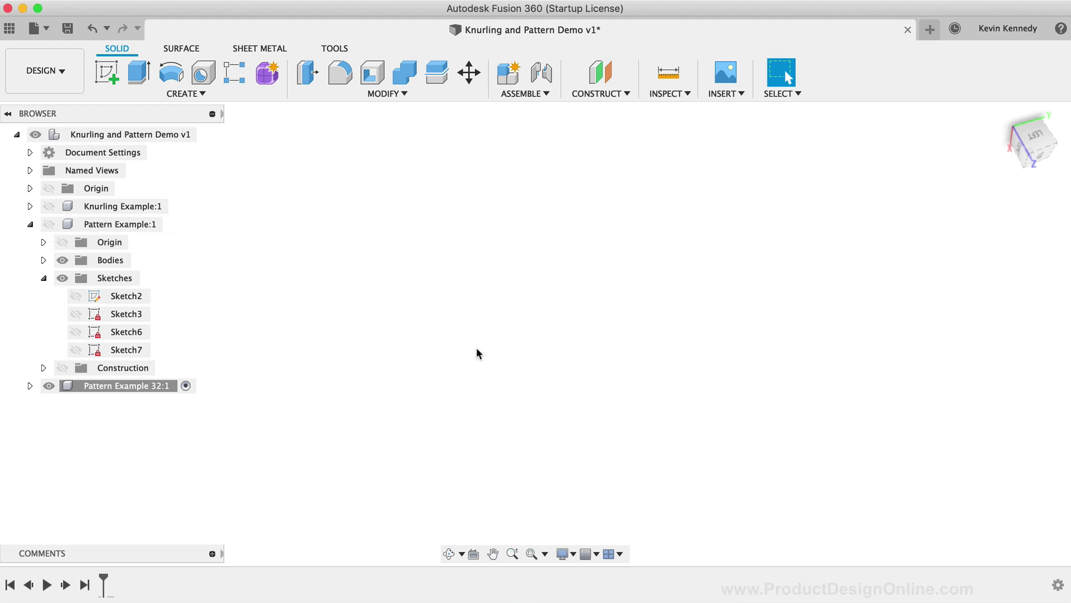
Step: Create a solid cylinder on the XZ origin plane, centred at the origin, with the Width parameter as diameter and Height as height
type("scy")
key("Return")
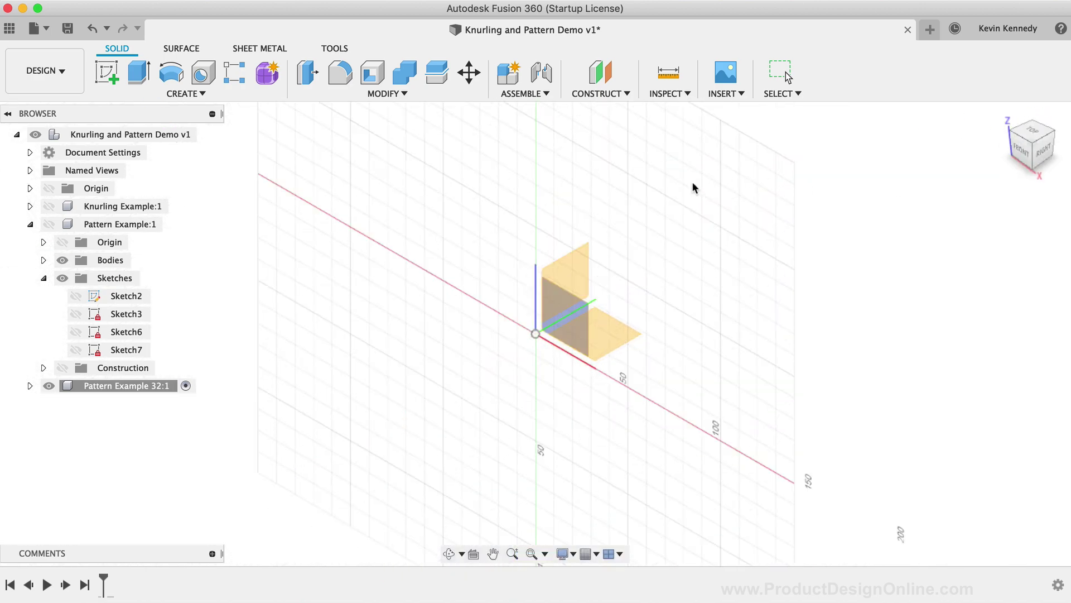
left_click(558, 323)
left_click(535, 333)
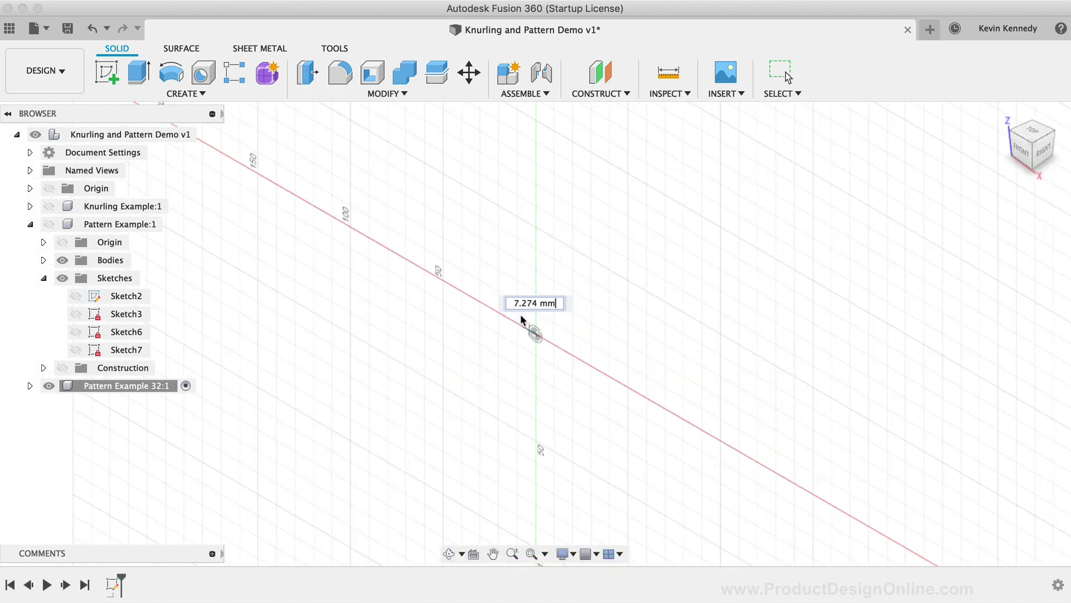
type("width")
key("Return")
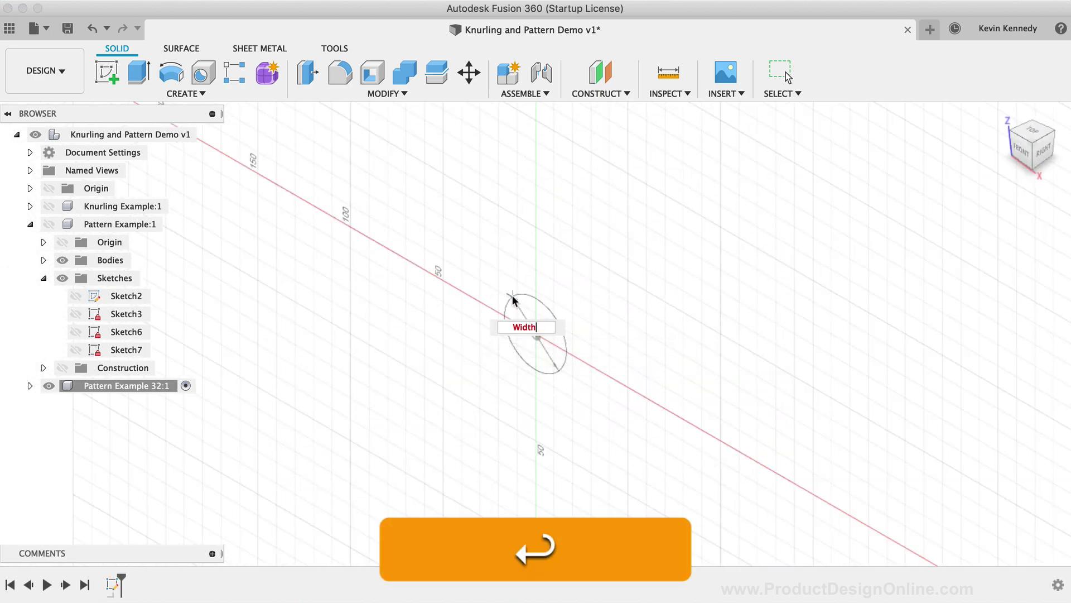
key("Return")
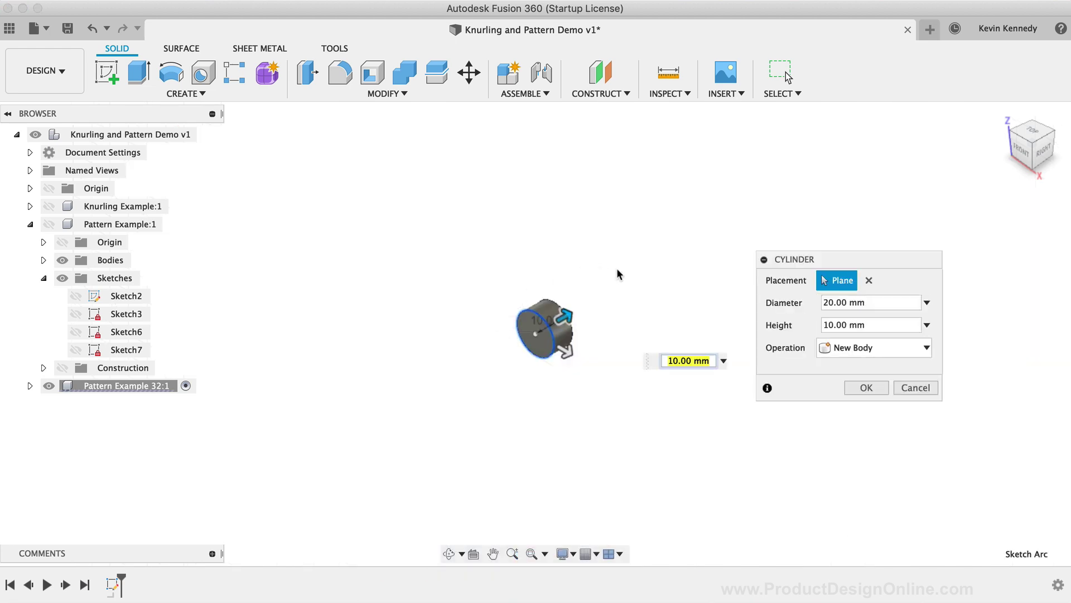
type("hei")
key("Return")
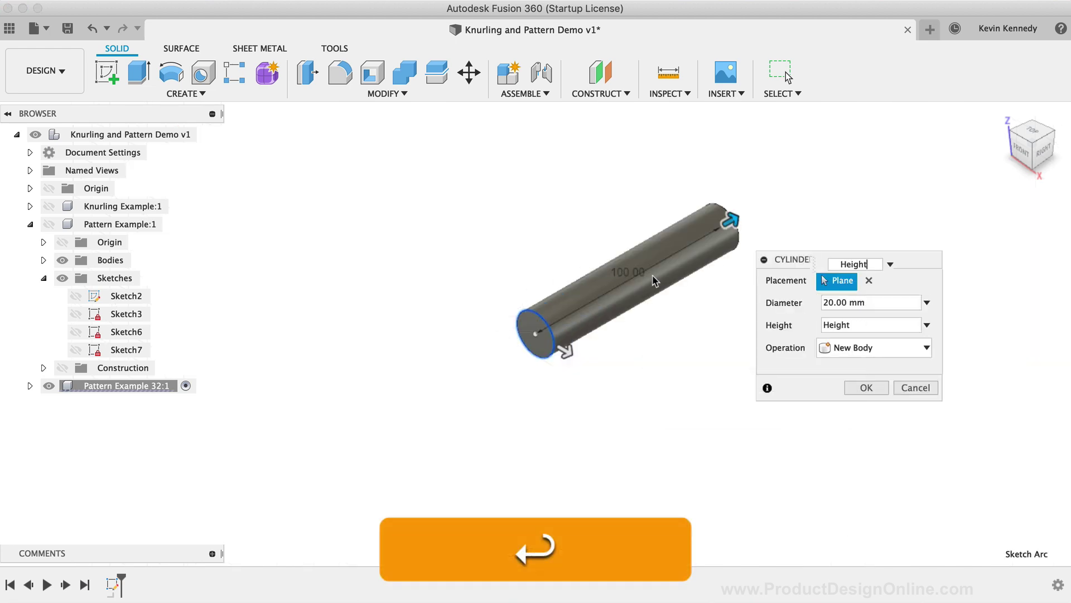
left_click(866, 387)
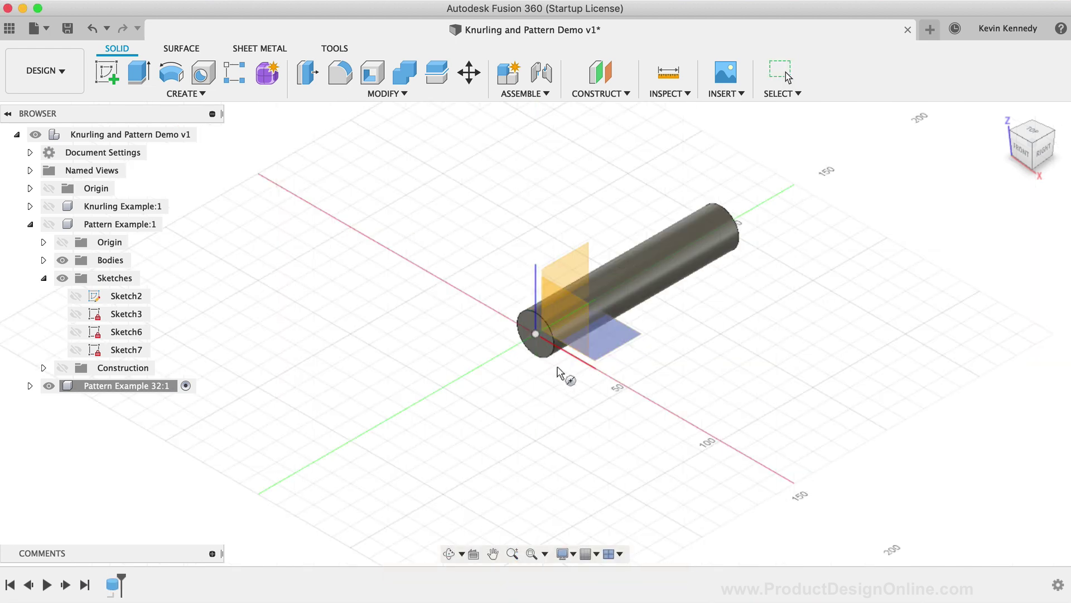
Step: Sketch a 15 mm diameter circle on the cylinder's front end face, centred at the origin
left_click(524, 327)
key("c")
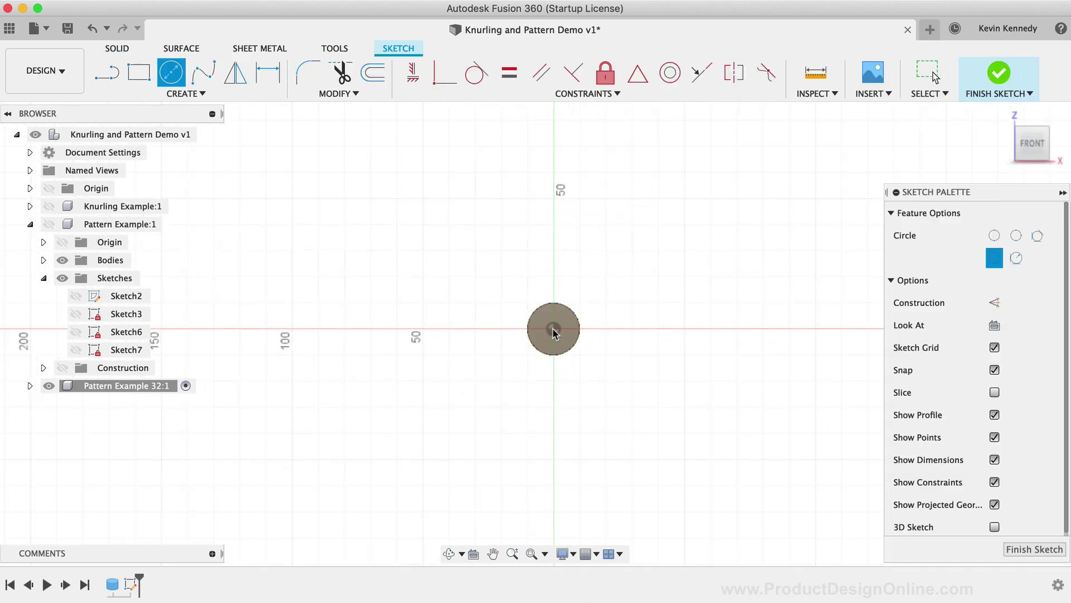
left_click(553, 329)
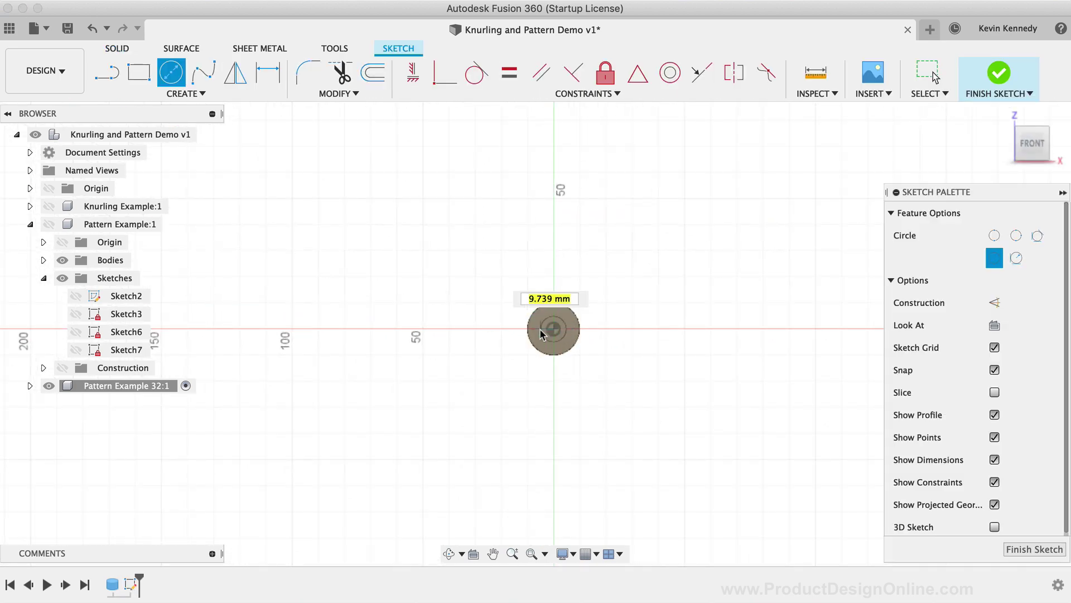
type("15")
key("Return")
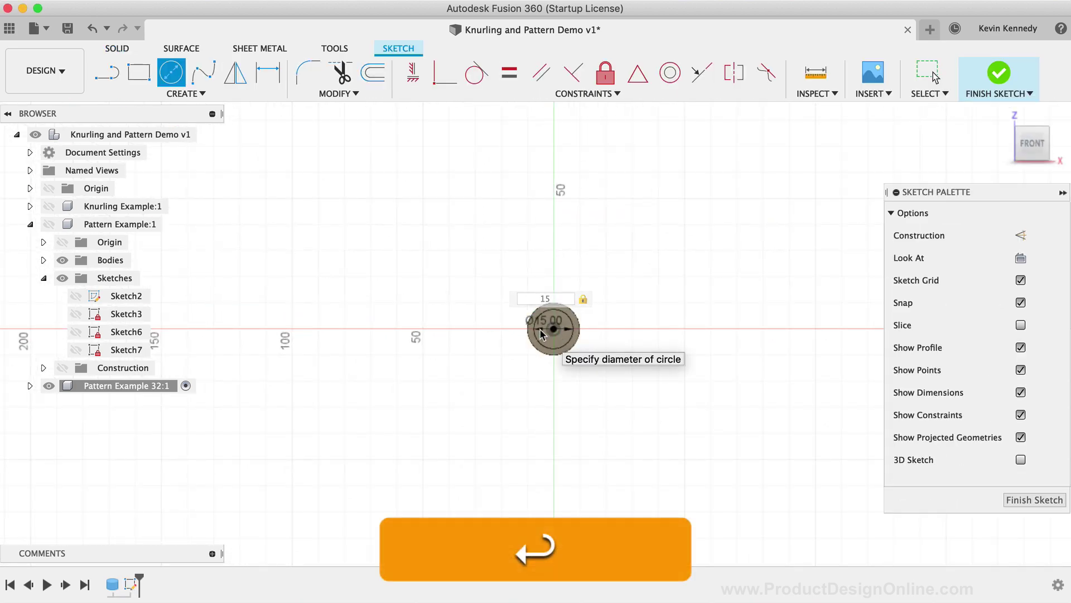
Step: Extrude the 15 mm circle into the cylinder as a cut with the extent set to All, leaving a hollow tube
key("e")
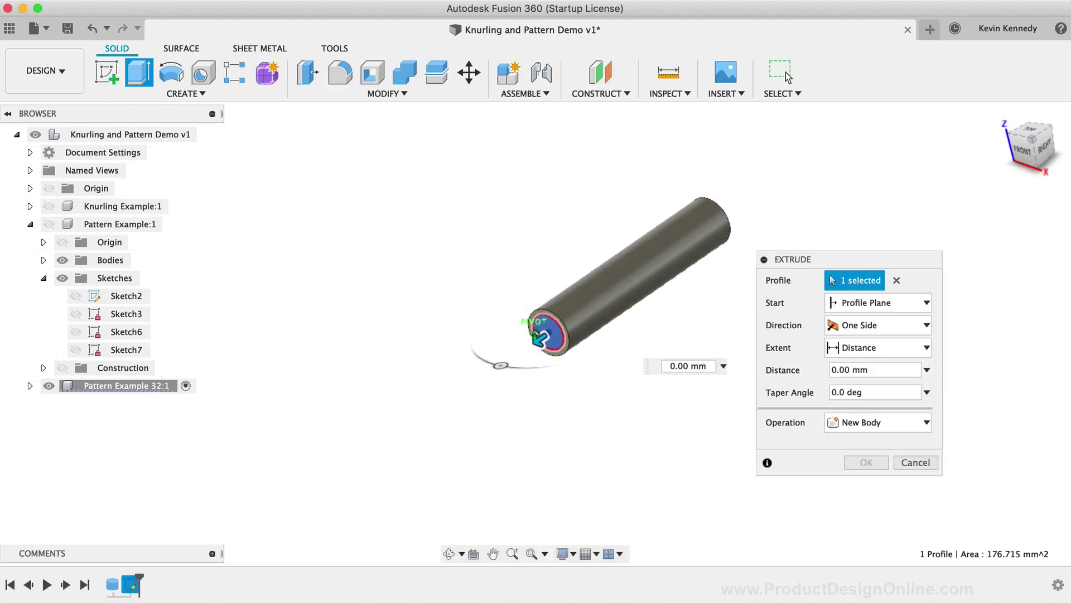
left_click(854, 422)
left_click(851, 458)
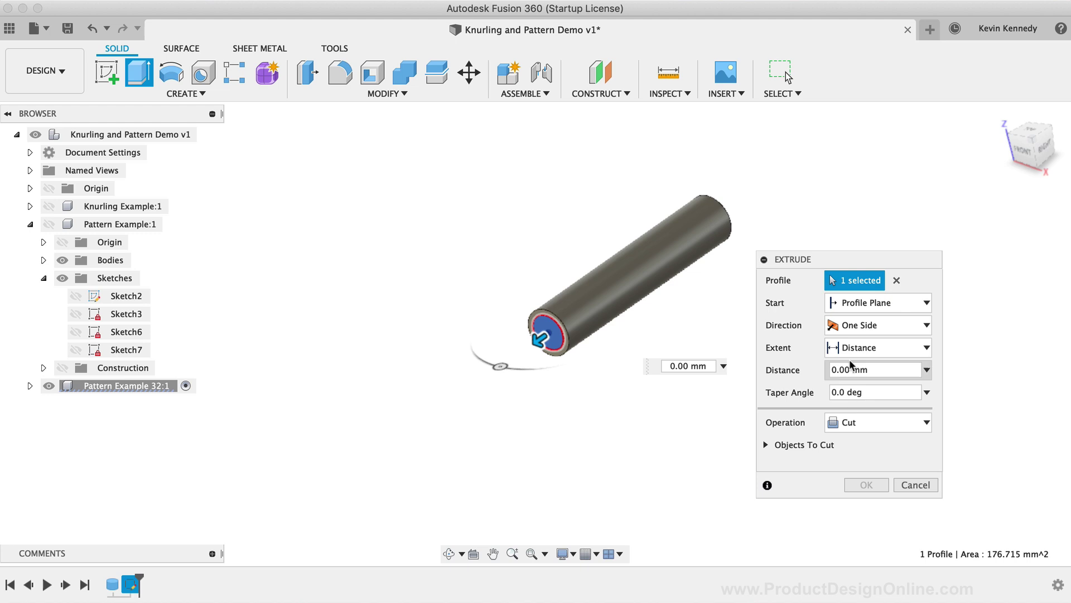
left_click_drag(541, 339, 624, 318)
left_click(858, 349)
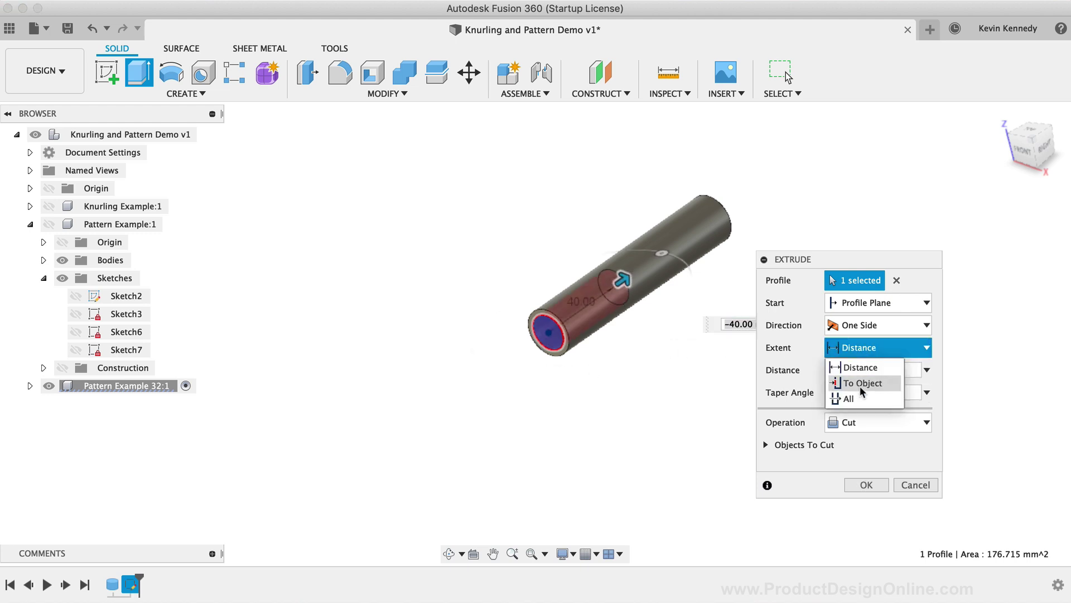
left_click(859, 390)
left_click(866, 484)
key("F6")
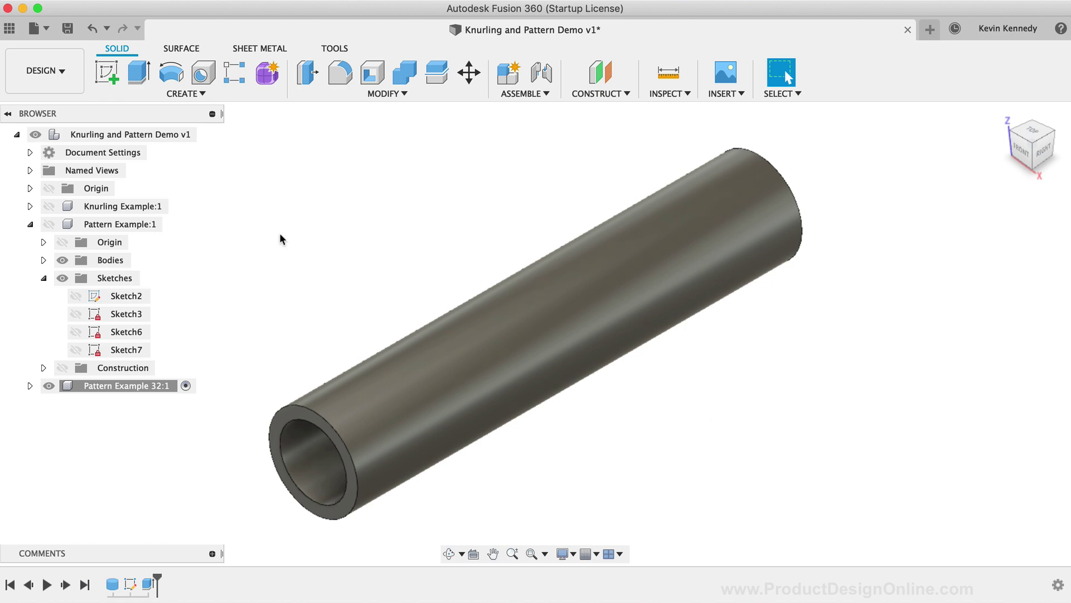
Step: Sketch a 5 mm circle on Pattern Example 32's XY origin plane, centred on the lengthwise axis near the front end, and hide its origin
left_click(29, 385)
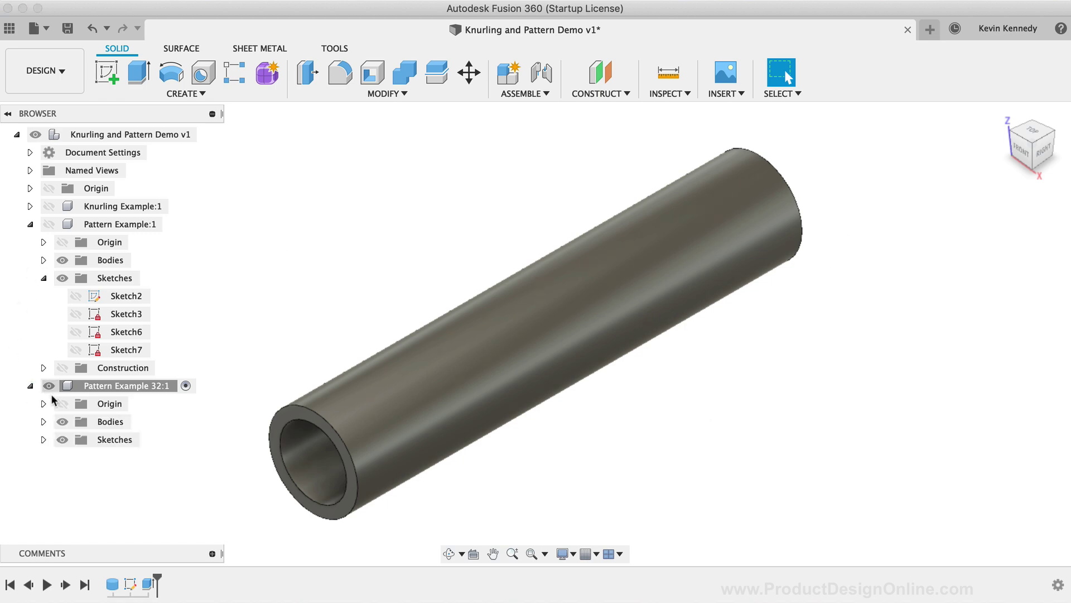
left_click(58, 403)
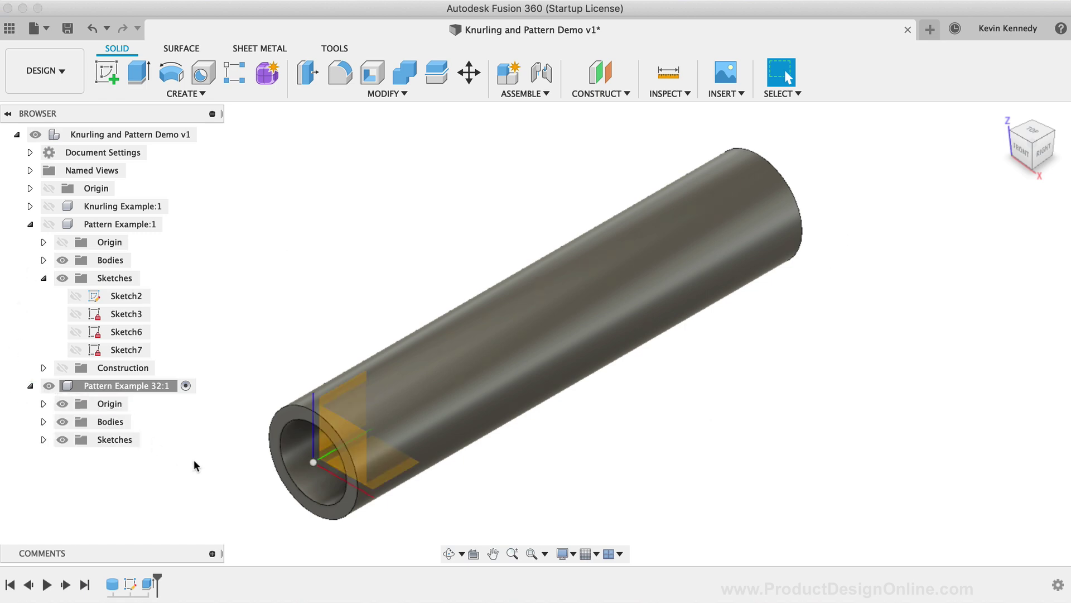
key("c")
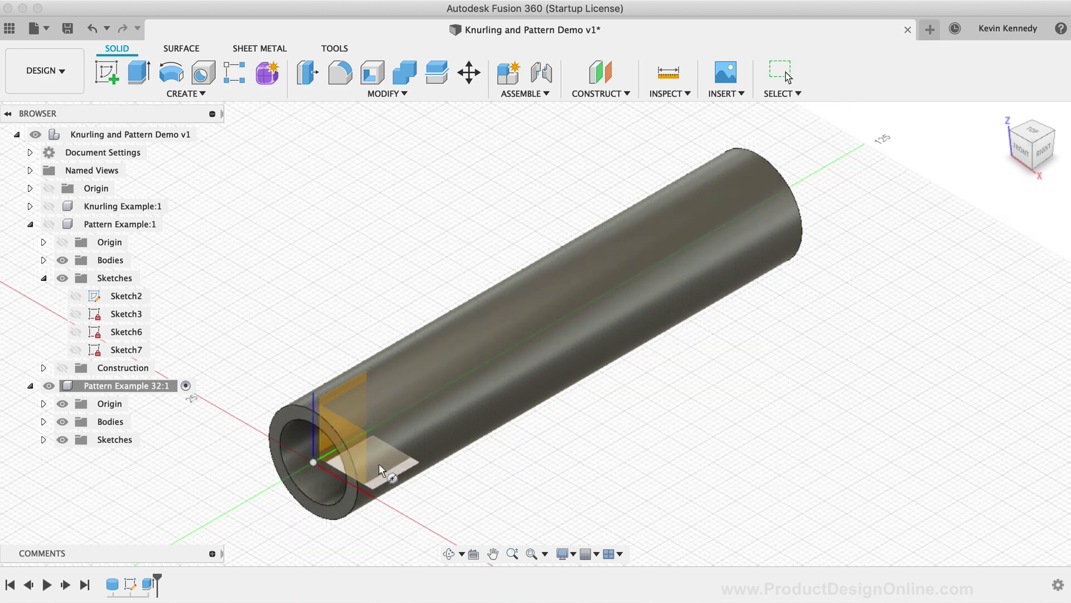
left_click(384, 473)
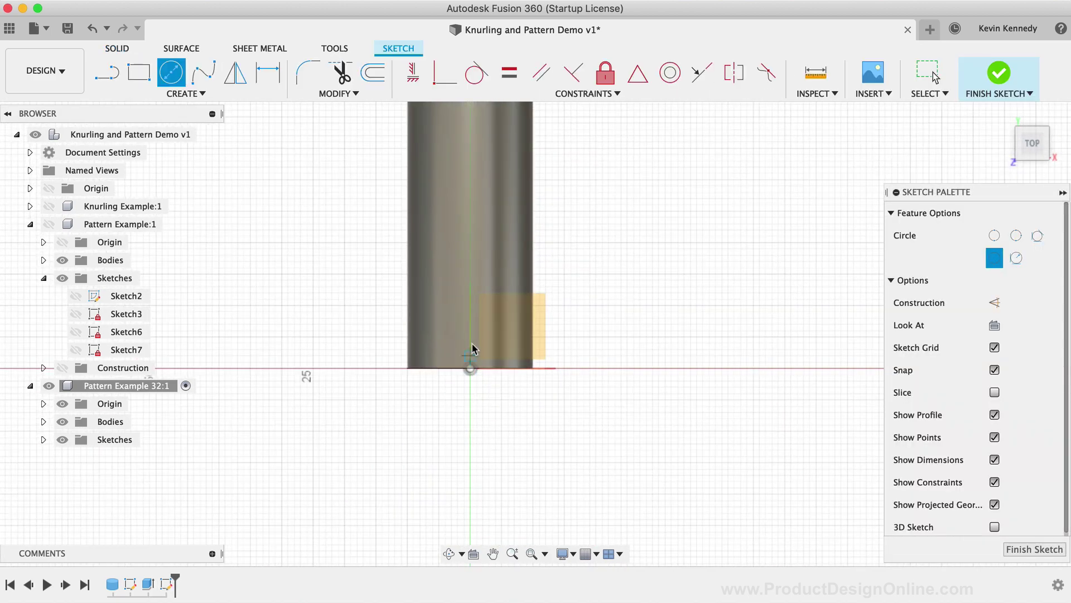
left_click(471, 331)
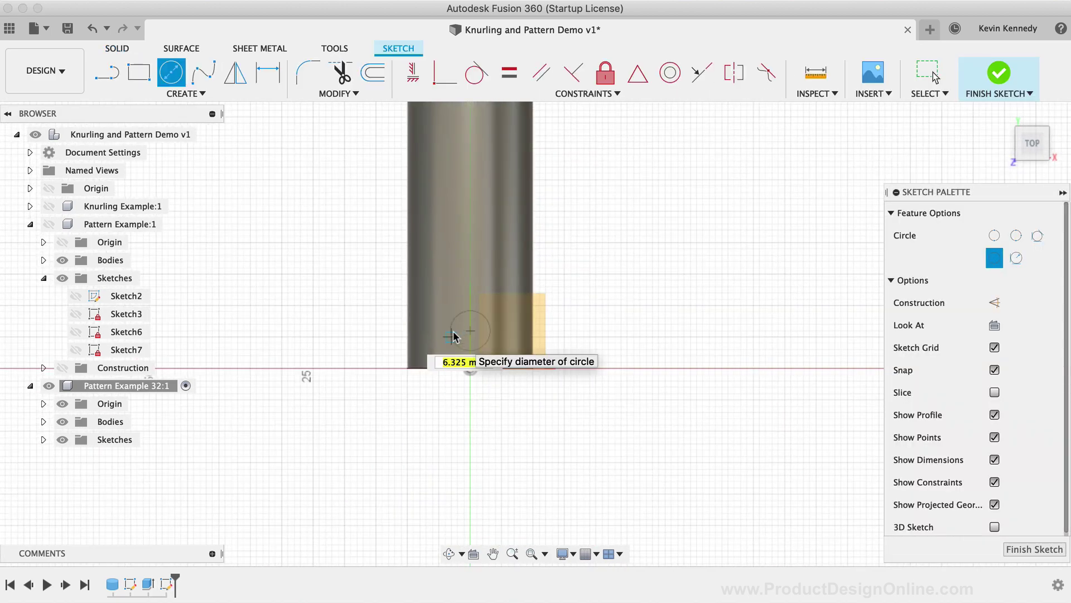
type("5")
key("Return")
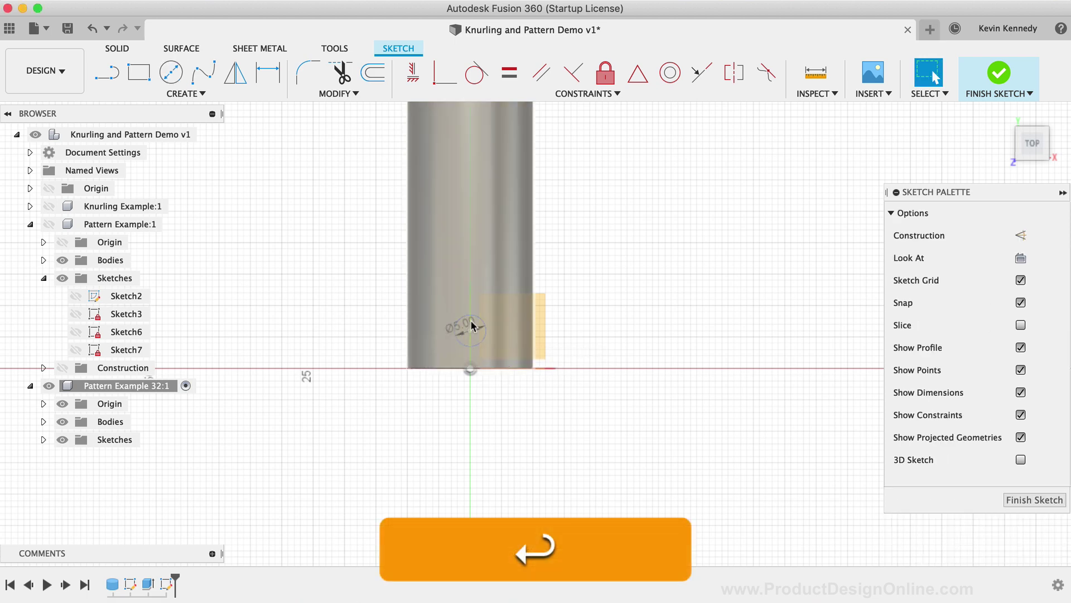
left_click(992, 78)
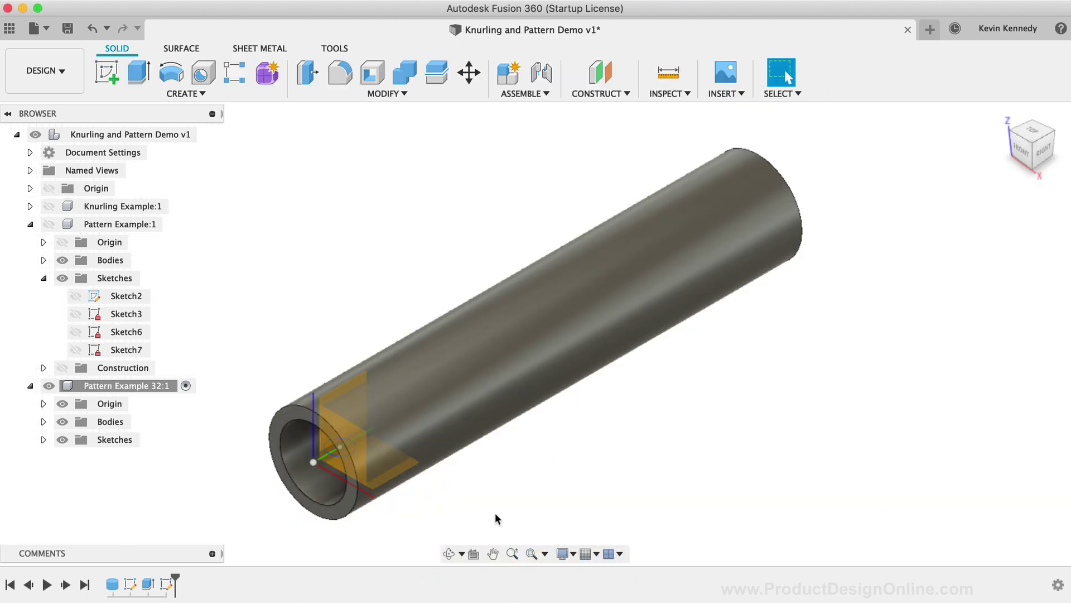
left_click(62, 403)
Step: Extrude the 5 mm circle upward by 0.5 mm, starting from the tube's outer cylindrical face and joined to the body
scroll(273, 506, "up", 5)
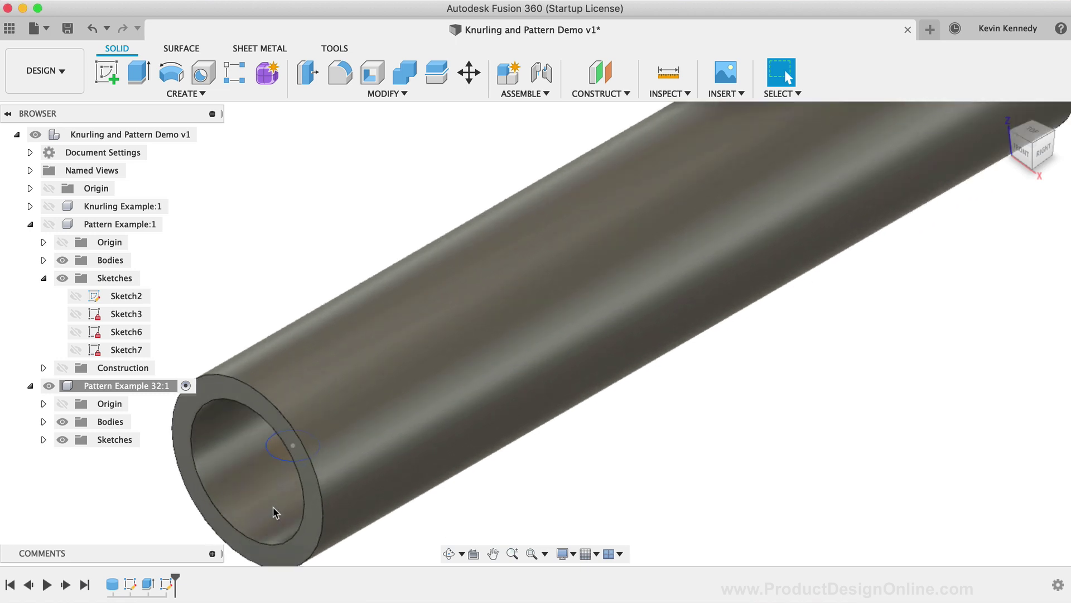
left_click(403, 366)
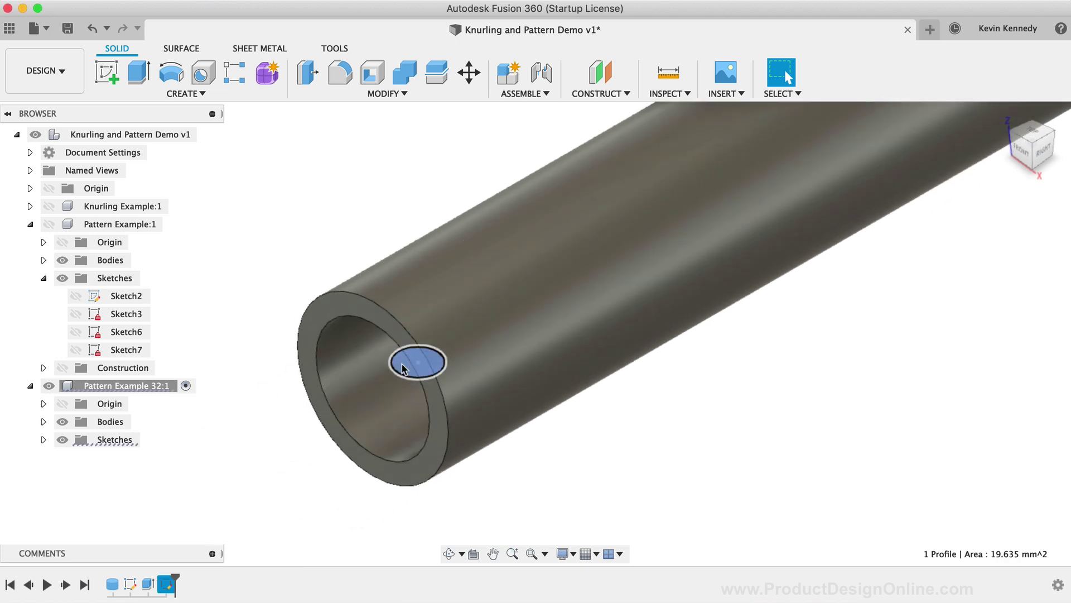
scroll(279, 454, "up", 2)
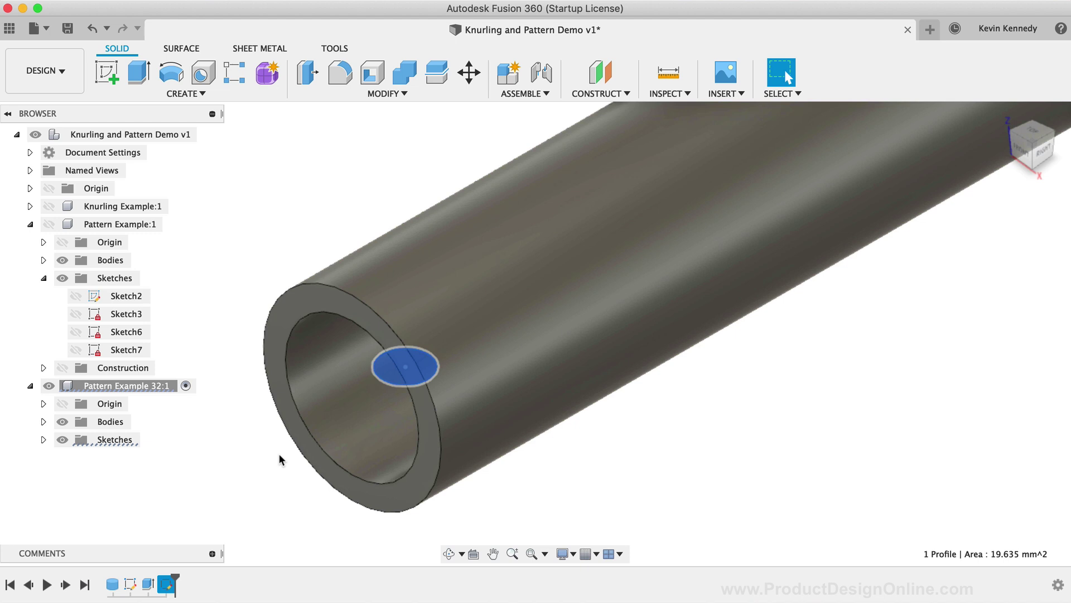
key("e")
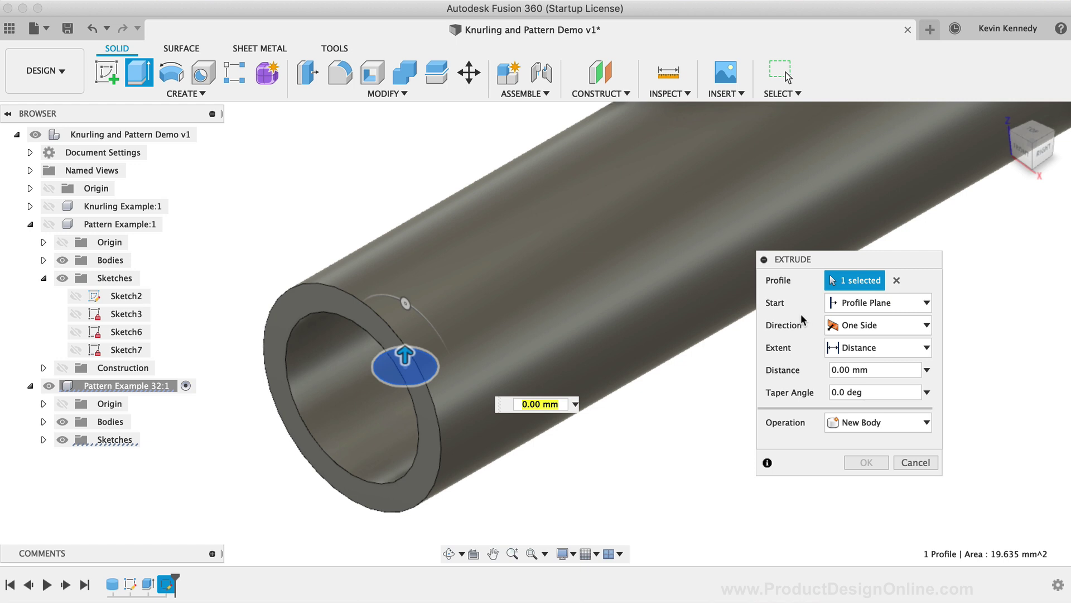
left_click(903, 303)
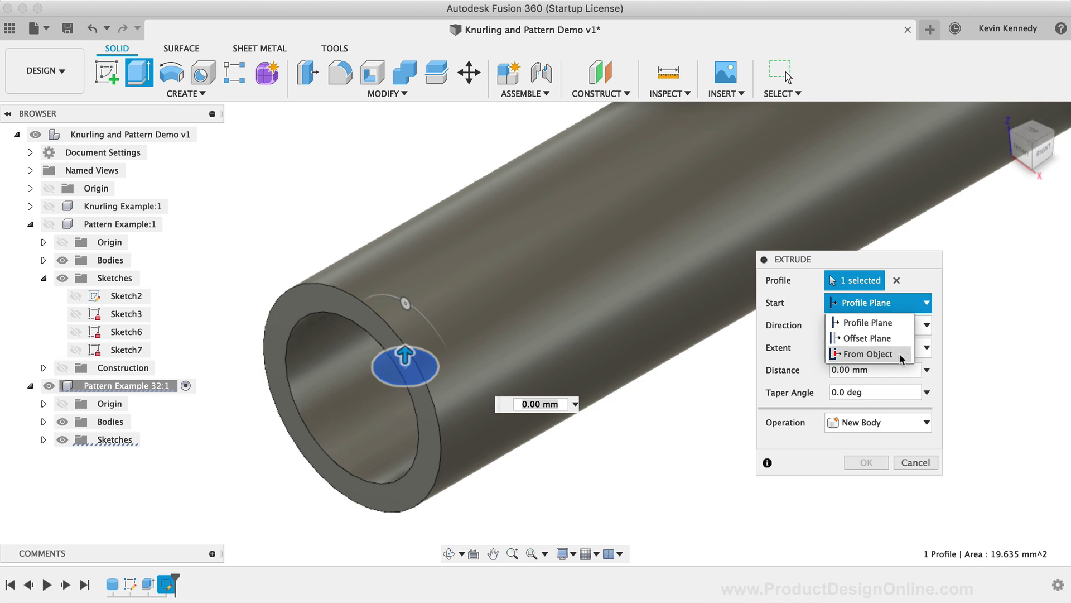
left_click(888, 354)
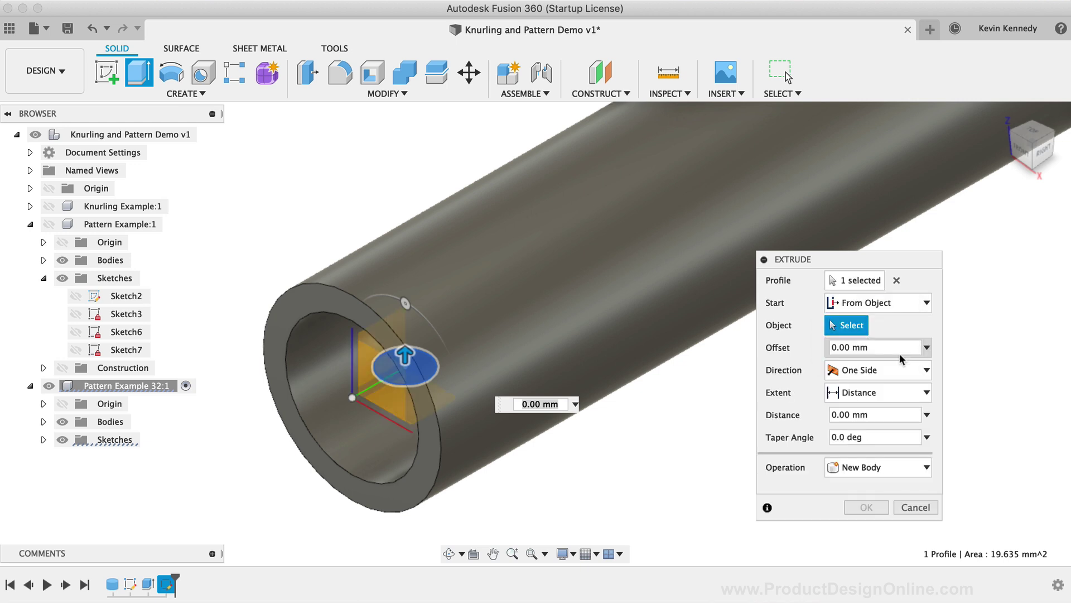
left_click(622, 239)
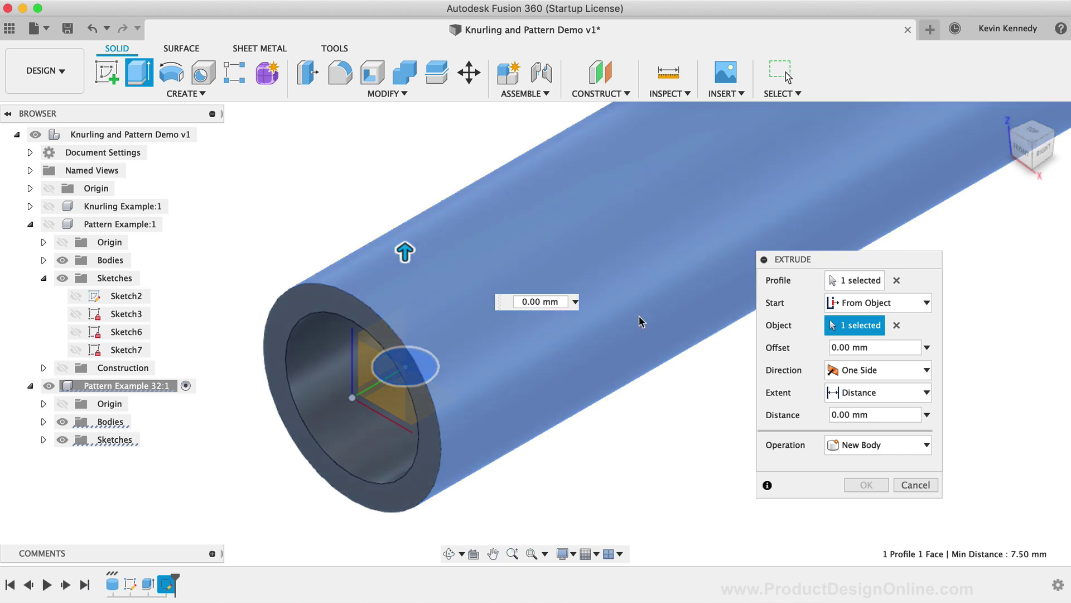
left_click(849, 415)
double_click(849, 415)
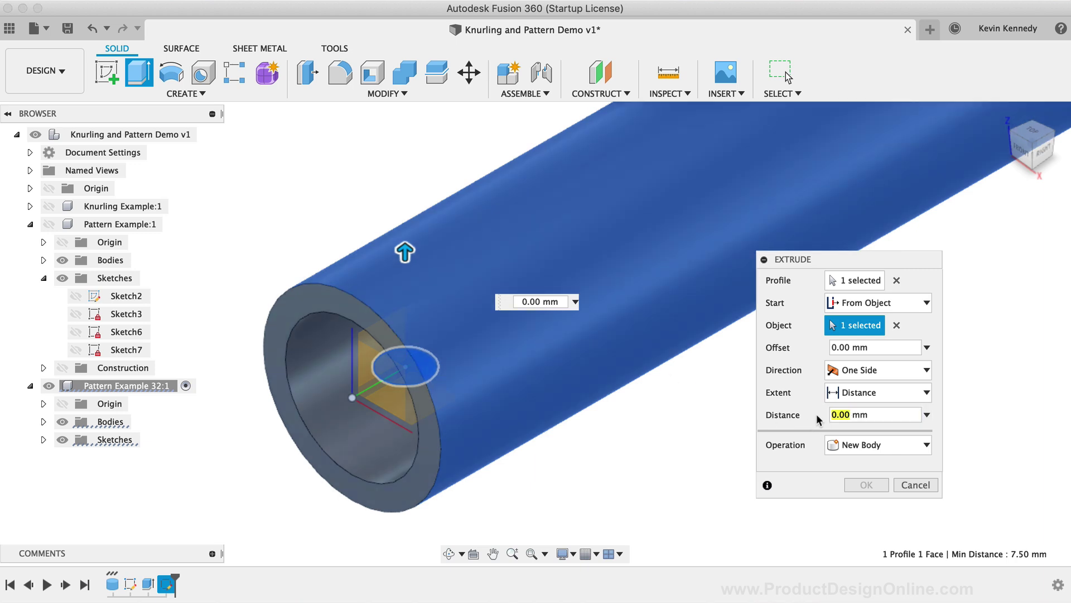
type(".5")
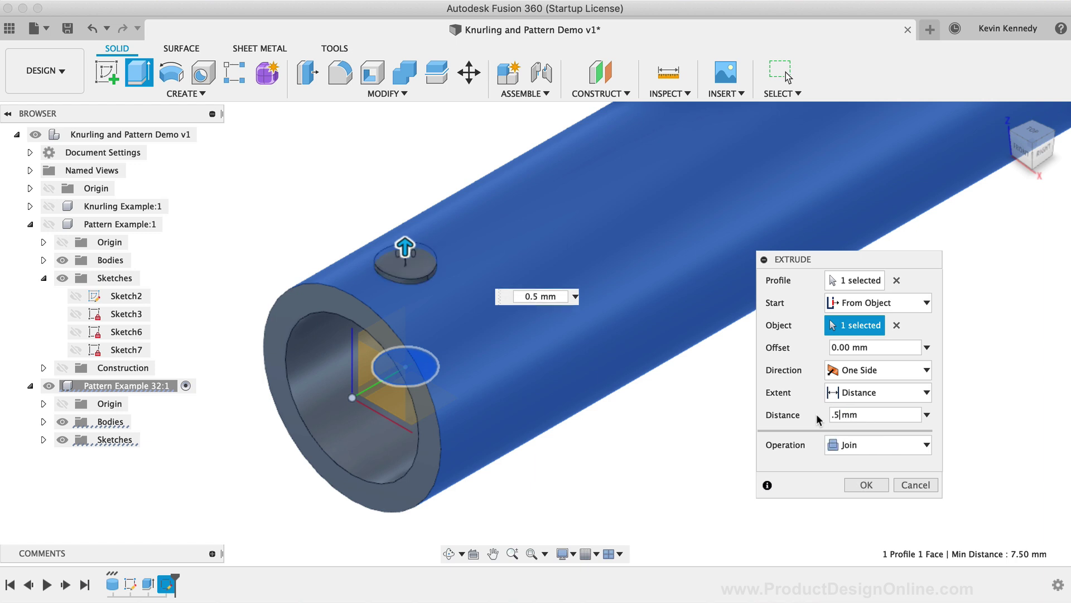
left_click(867, 485)
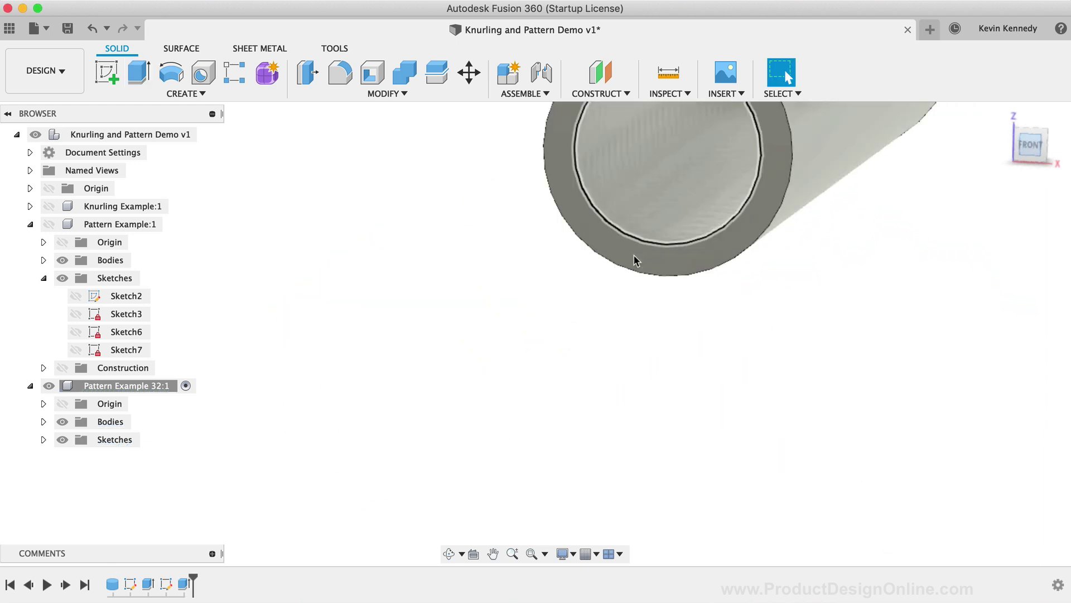
Step: Fillet the outer edge of the raised disc near the tube's front end with a 0.3 mm radius
scroll(629, 259, "down", 5)
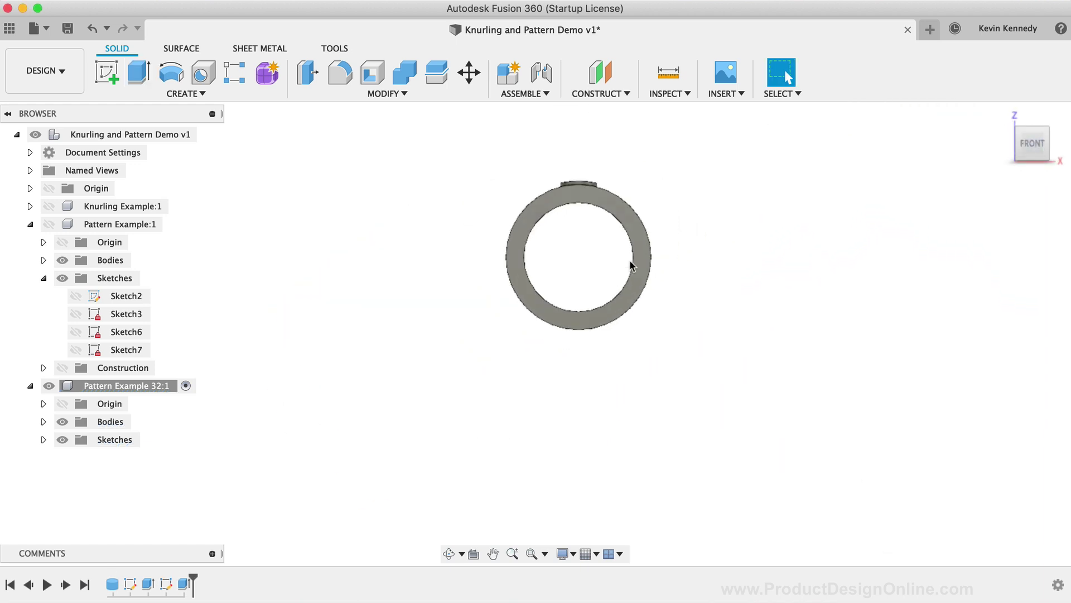
scroll(630, 200, "up", 3)
scroll(630, 202, "up", 4)
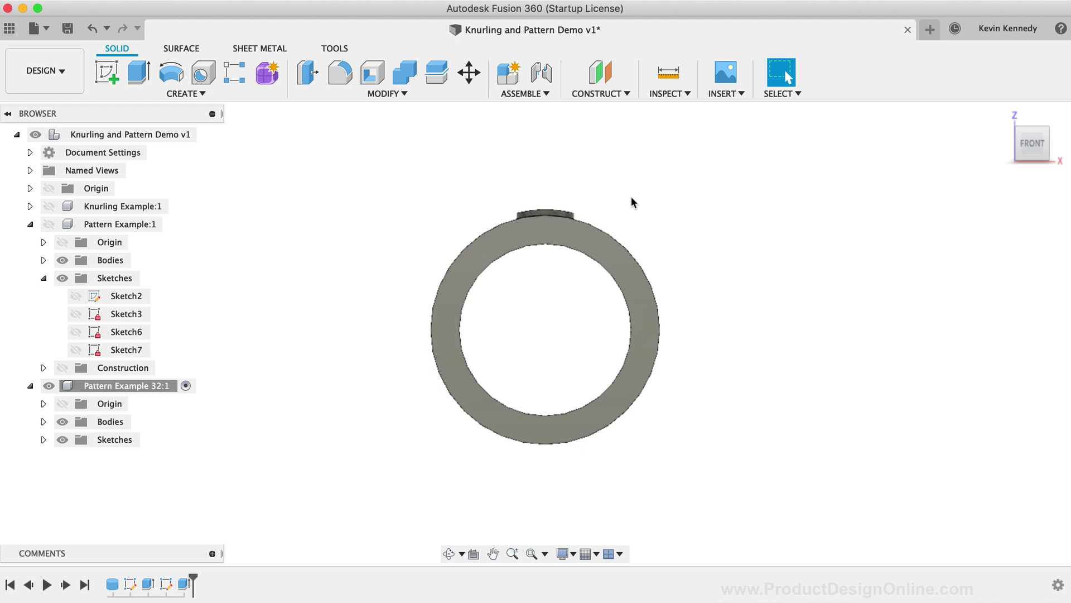
scroll(632, 197, "up", 2)
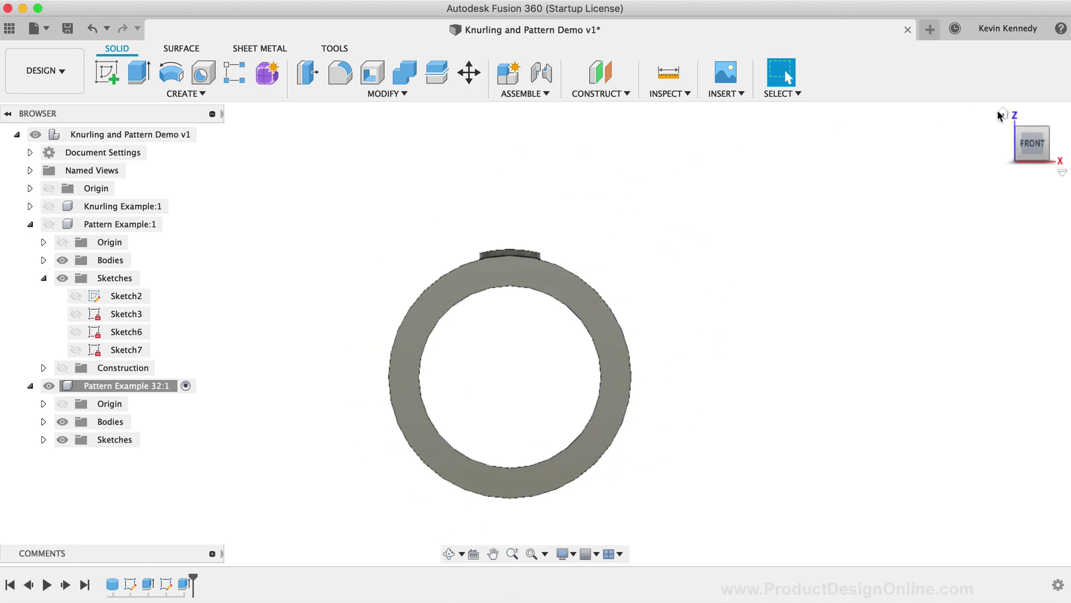
left_click(997, 111)
key("f")
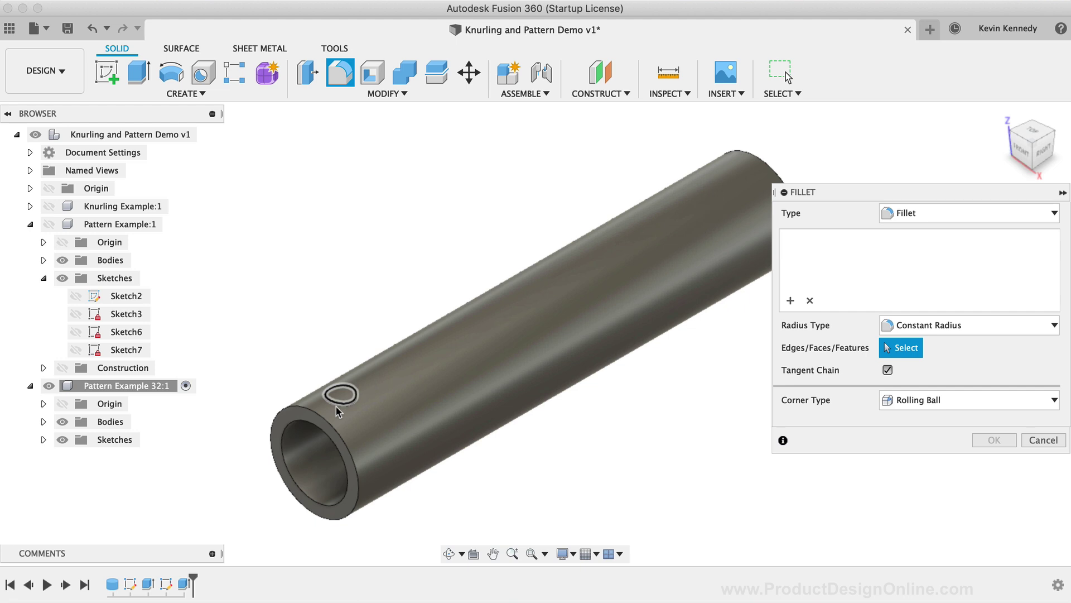
left_click(339, 409)
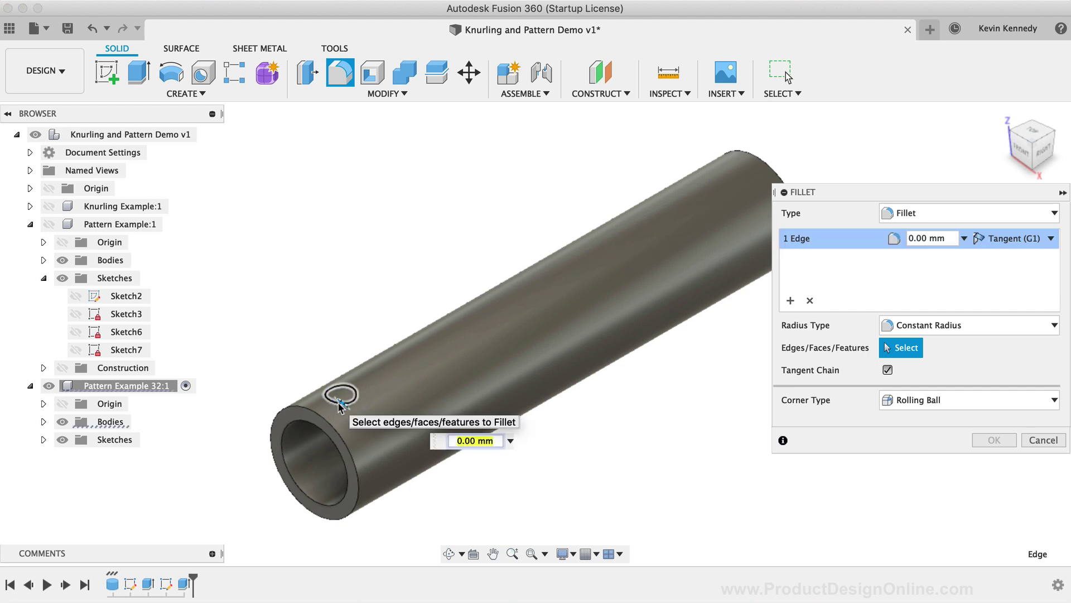
type(".3")
key("Return")
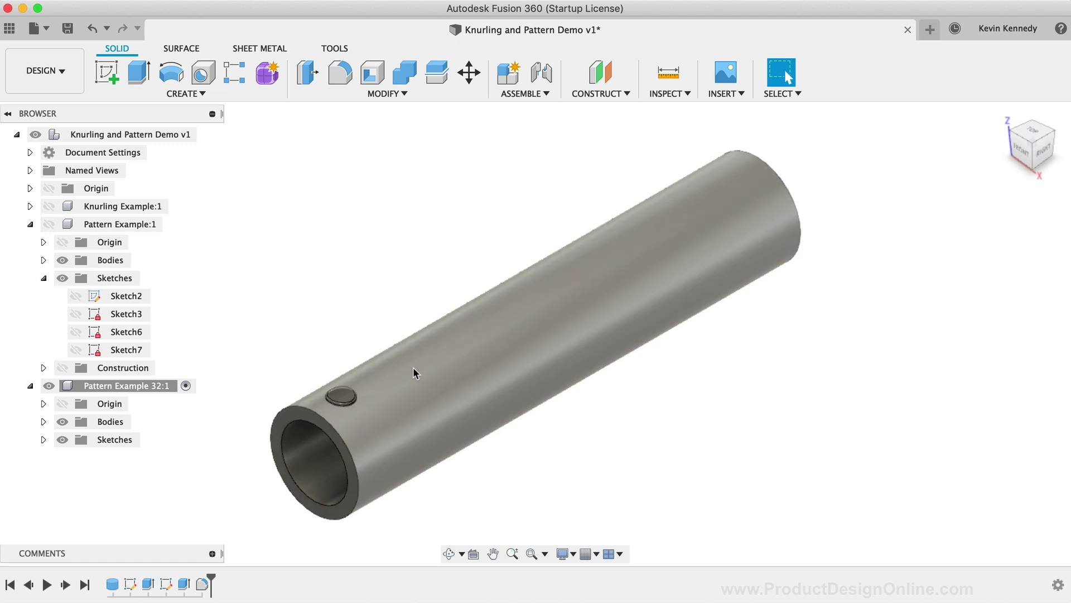
Step: Set up a Rectangular Pattern of type Features with the disc's extrude and fillet as its objects
scroll(808, 364, "left", 3)
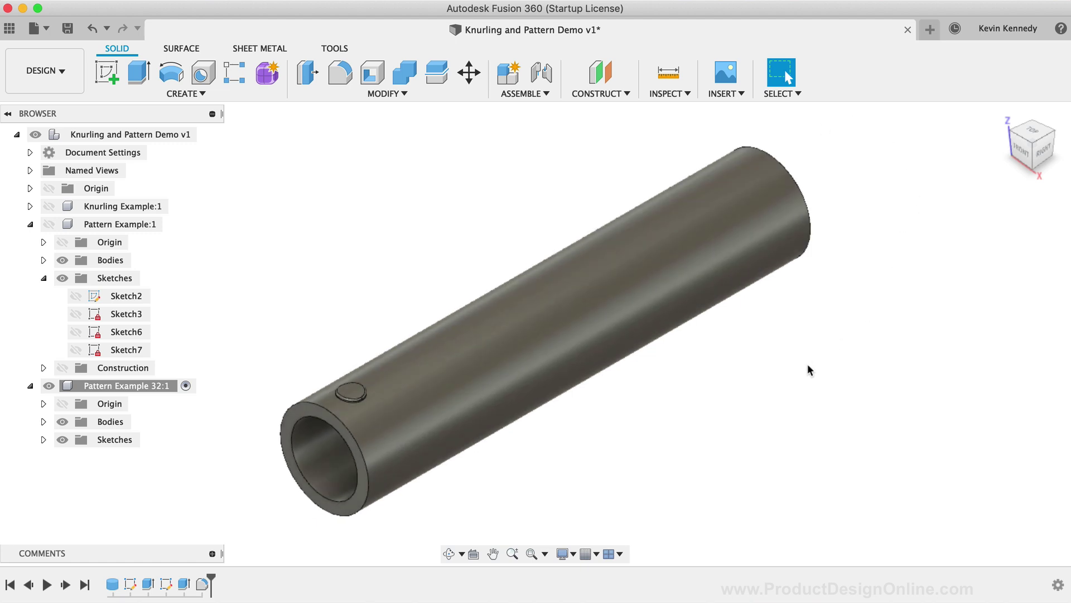
type("srectan")
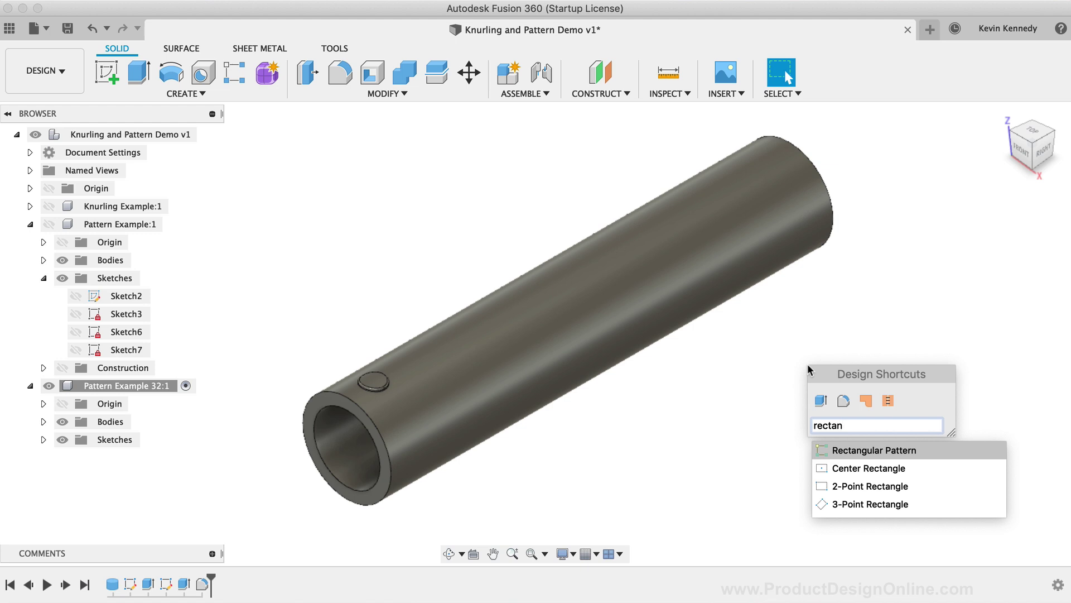
key("Return")
left_click(861, 285)
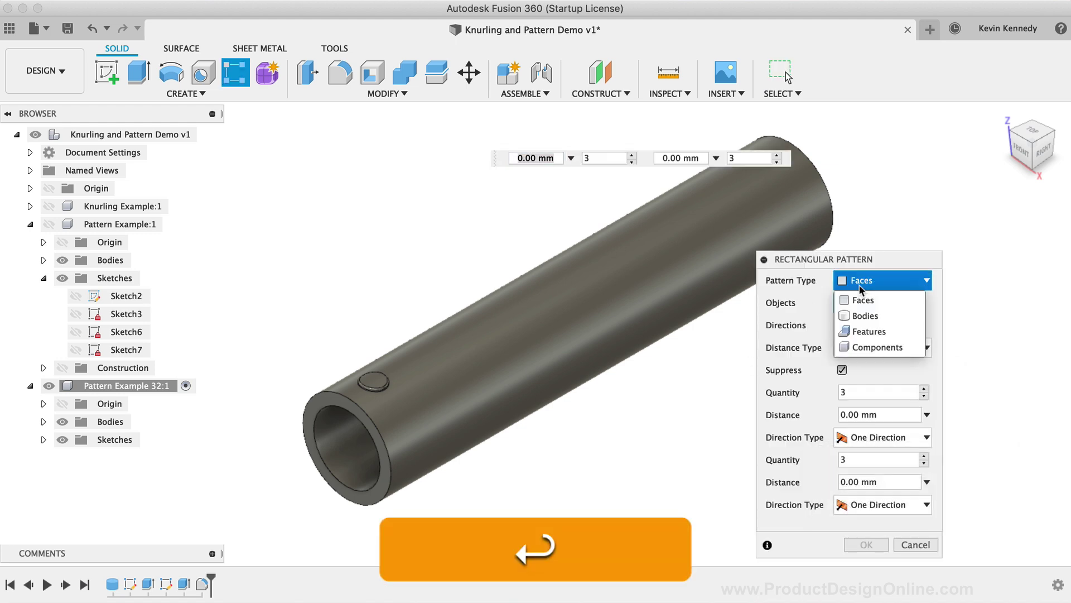
left_click(869, 333)
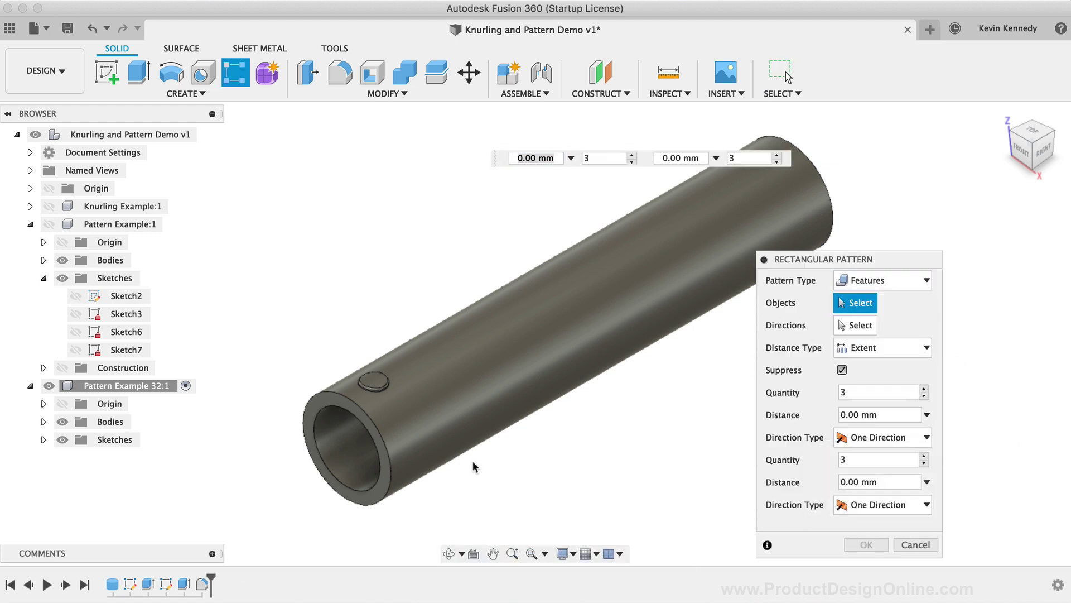
left_click(185, 584, "shift")
left_click(201, 584, "shift")
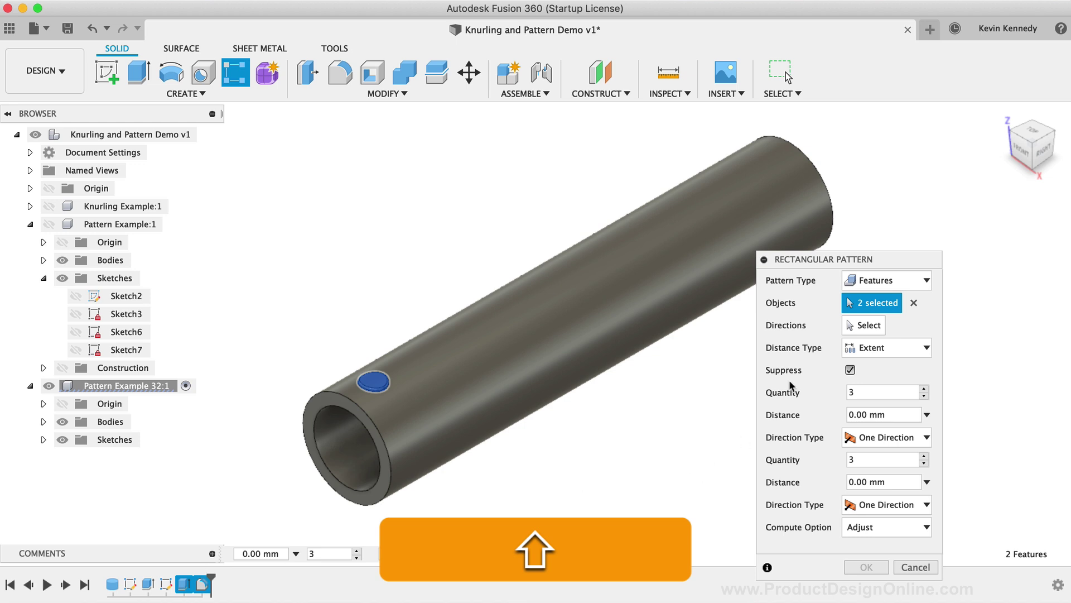
Step: Pattern the disc along the tube's lengthwise axis using Spacing as the distance type, with 10 instances 10 mm apart
left_click(866, 327)
left_click(367, 439)
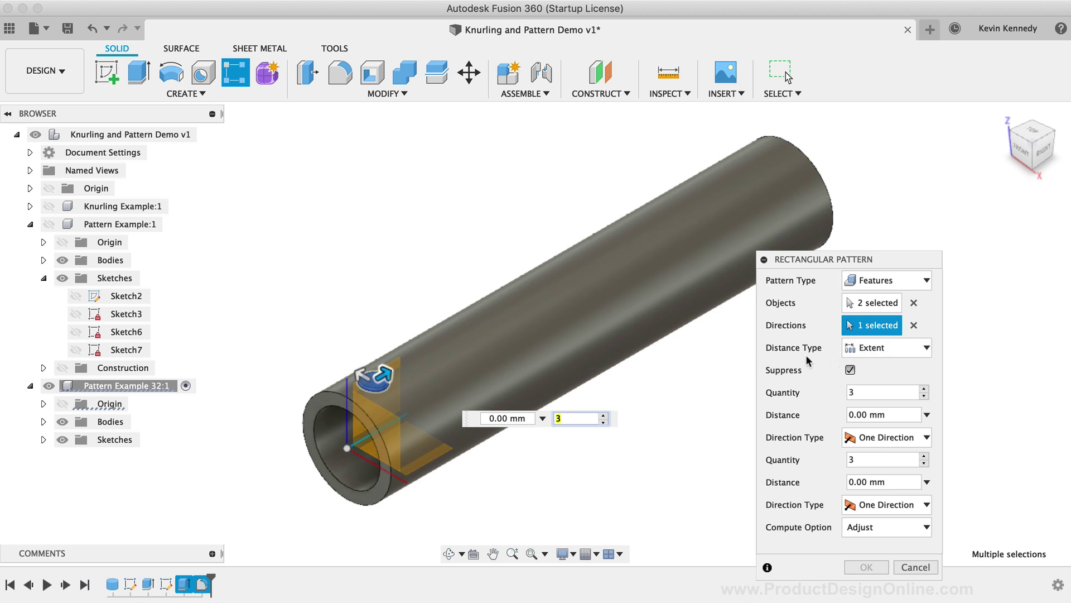
left_click(904, 347)
left_click(876, 367)
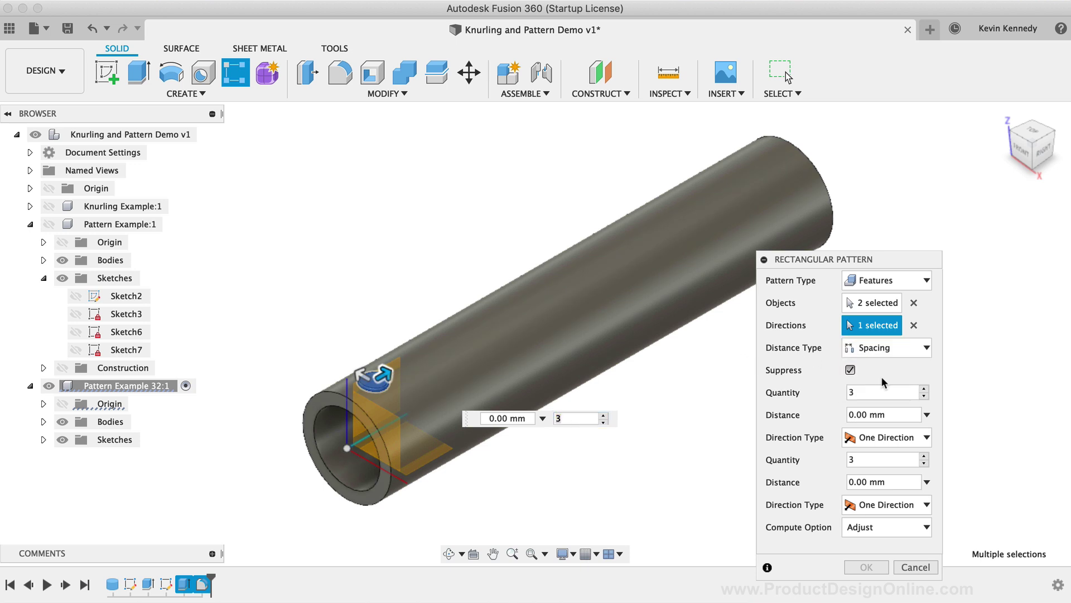
double_click(866, 414)
type("10")
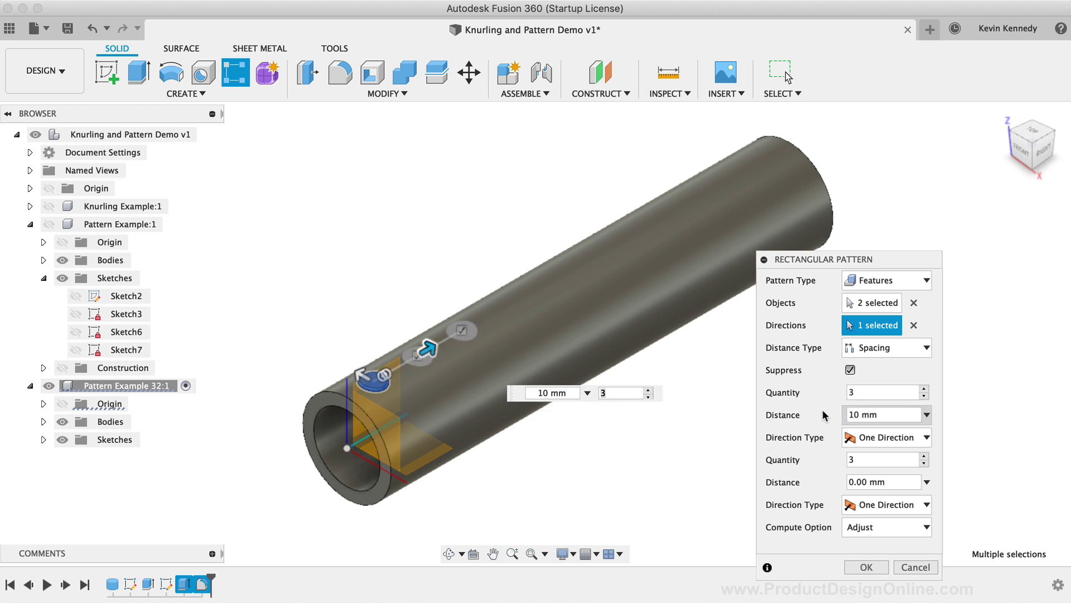
double_click(852, 392)
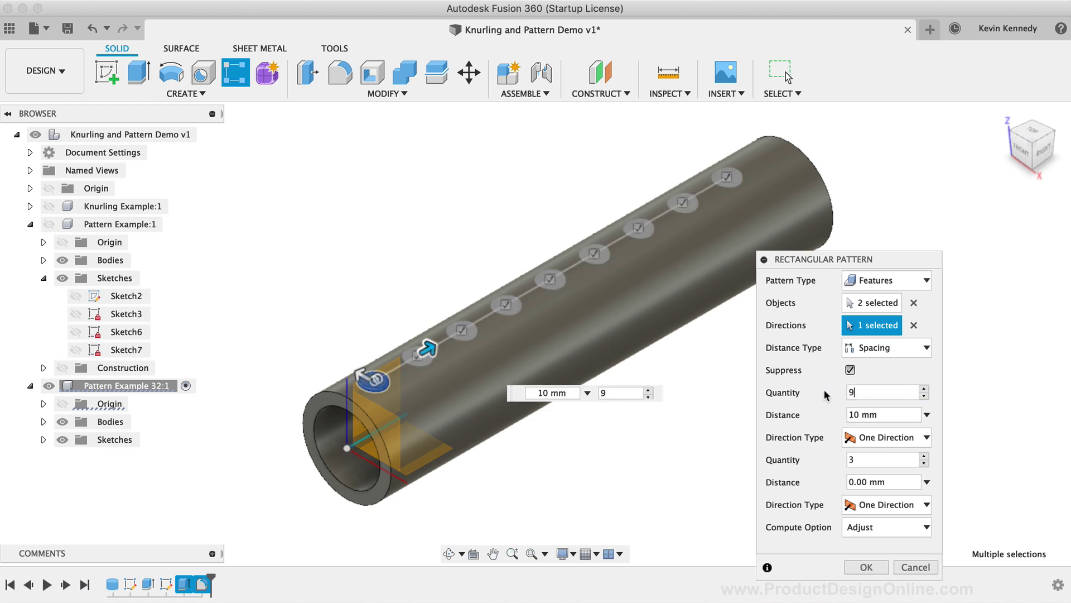
key("Up")
key("Right")
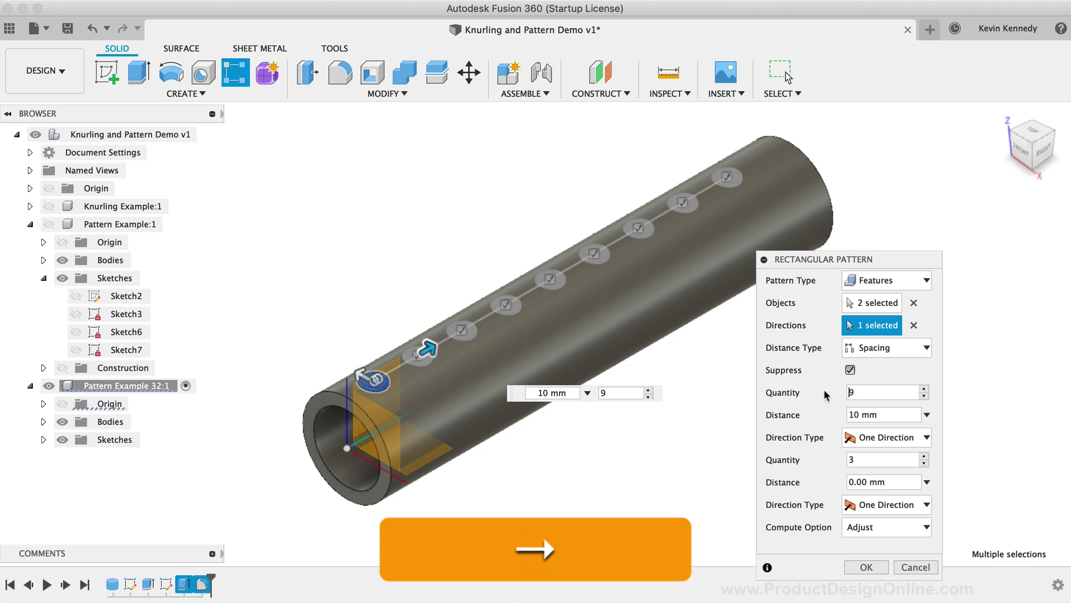
key("BackSpace")
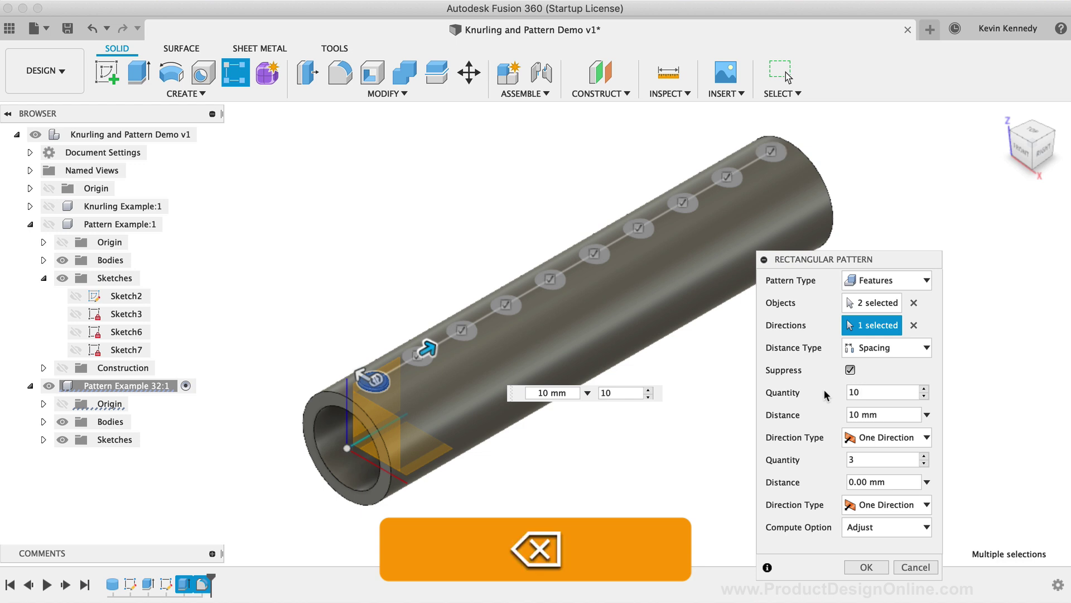
left_click(866, 568)
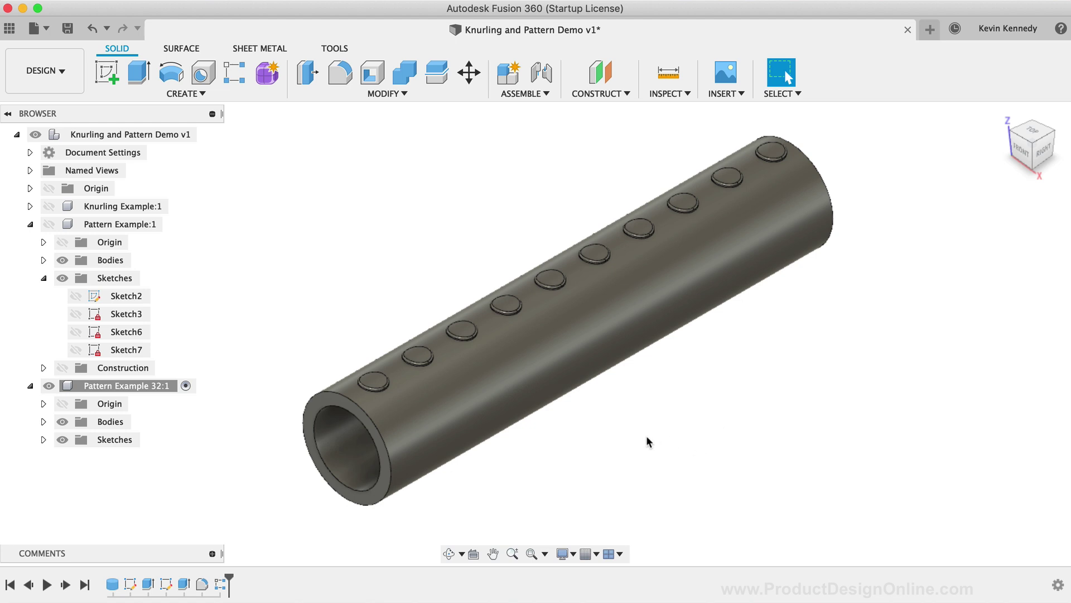
Step: Circular-pattern the disc's extrude, fillet and rectangular pattern features fully around the tube's axis with a quantity of 8
type("scircu")
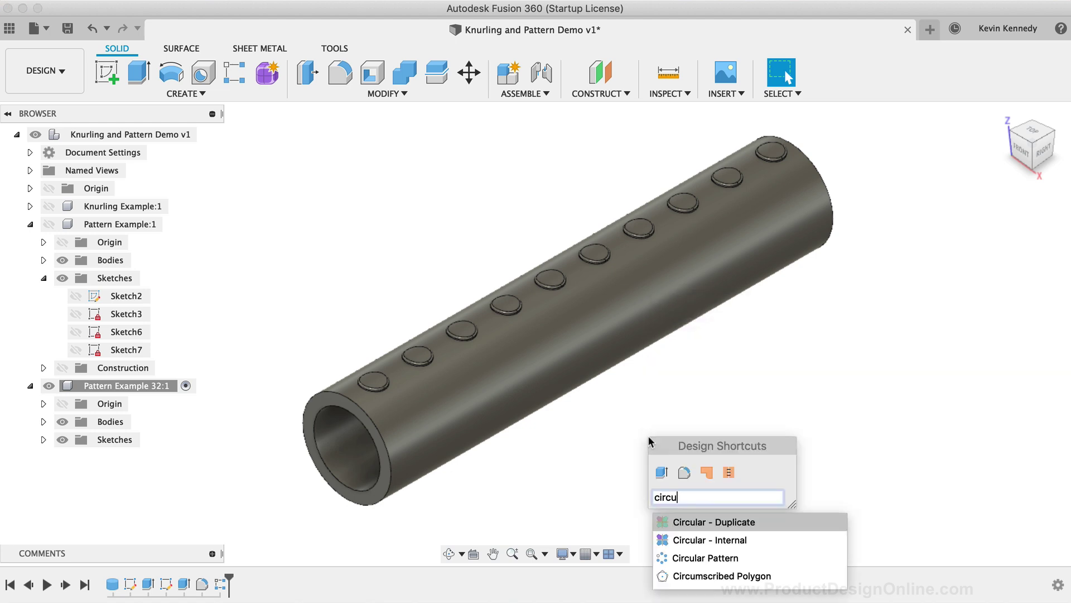
key("Down")
key("Down")
key("Return")
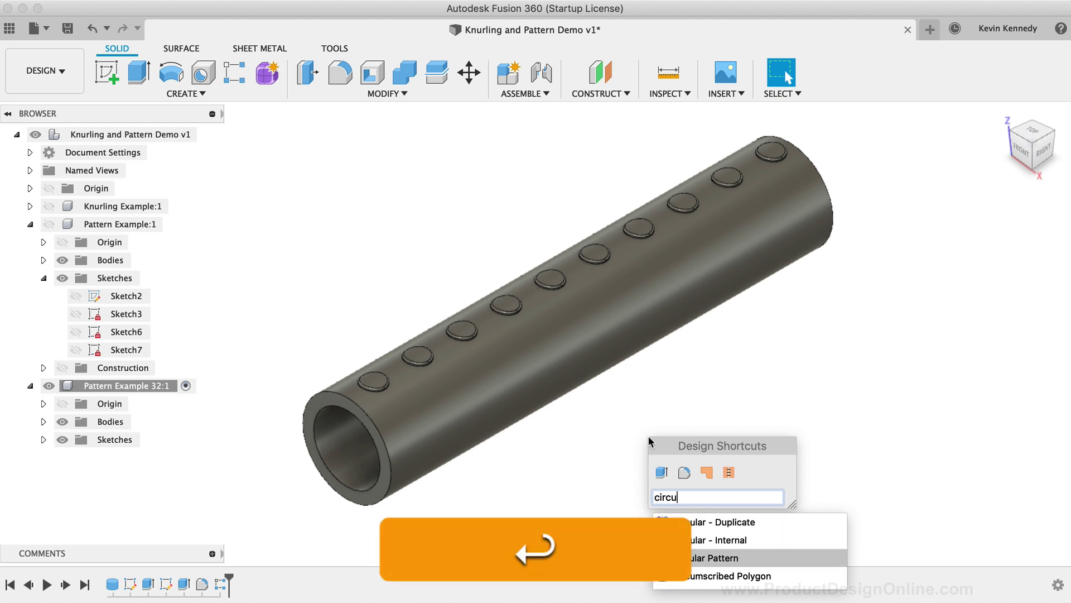
left_click(183, 584)
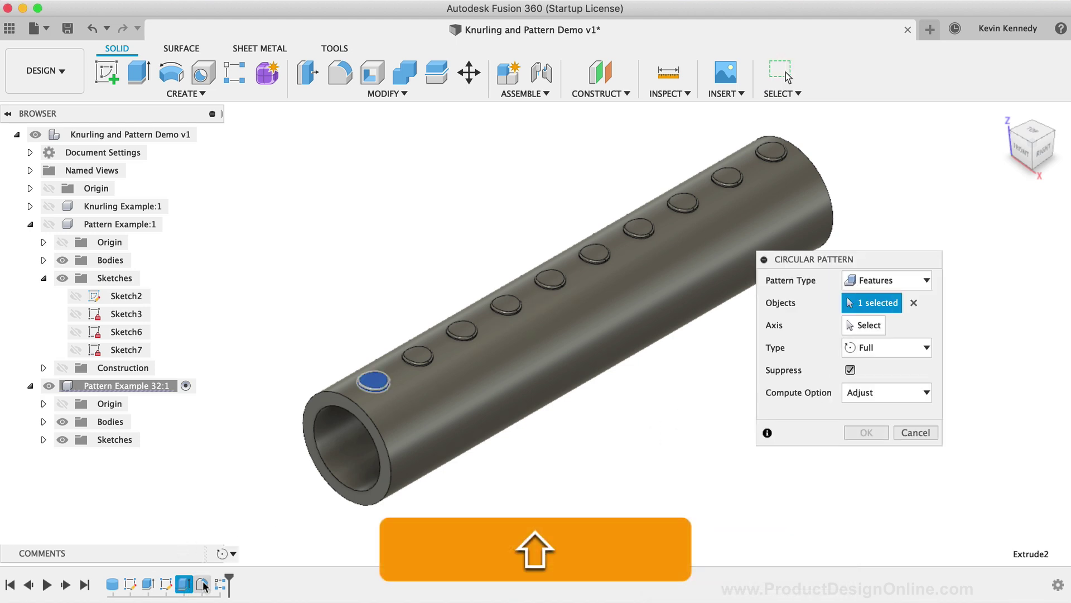
left_click(202, 583, "shift")
left_click(220, 584, "shift")
left_click(862, 325)
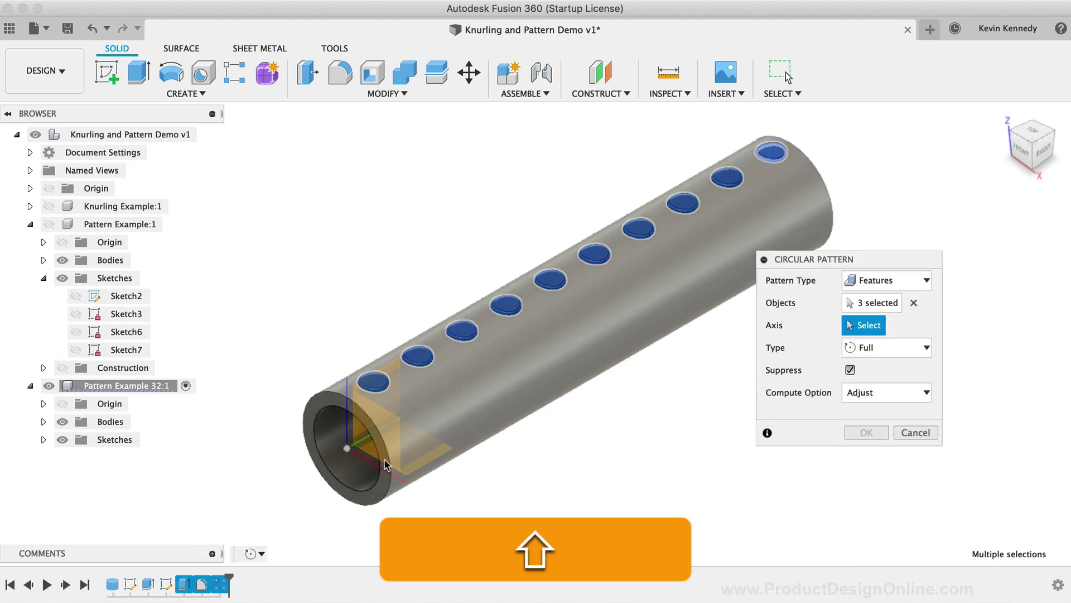
left_click(317, 400)
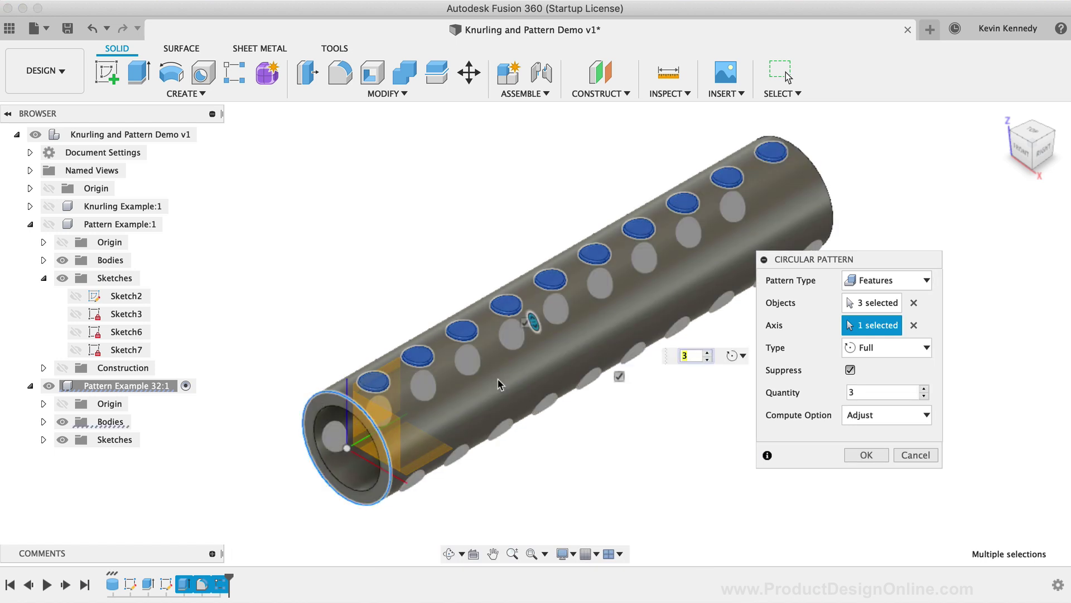
double_click(852, 391)
left_click(860, 455)
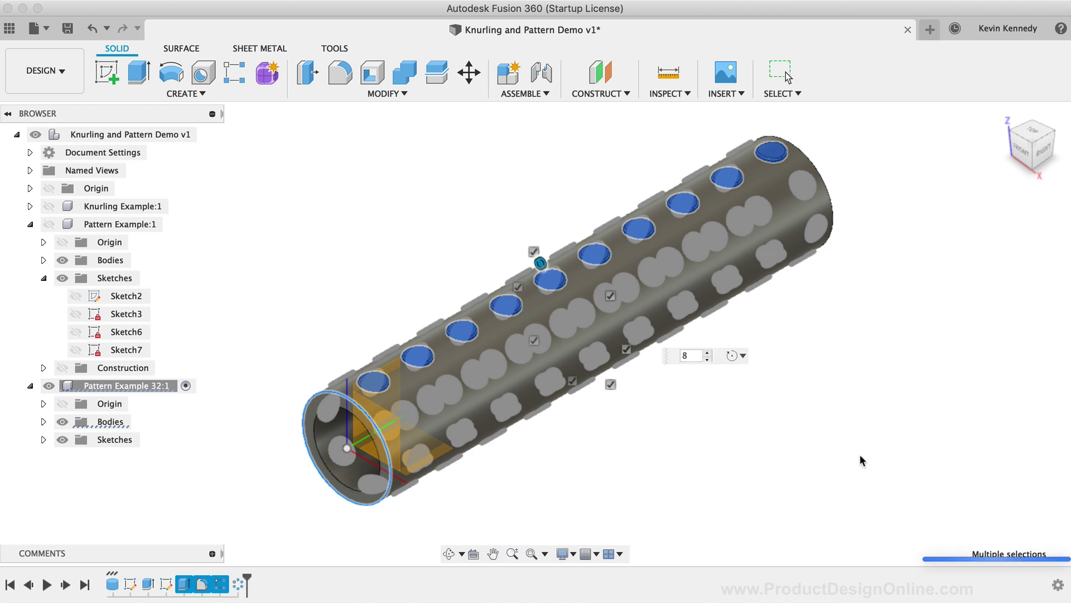
Step: Examine the disc pattern around the tube from several angles and return to the home view
left_click(448, 553)
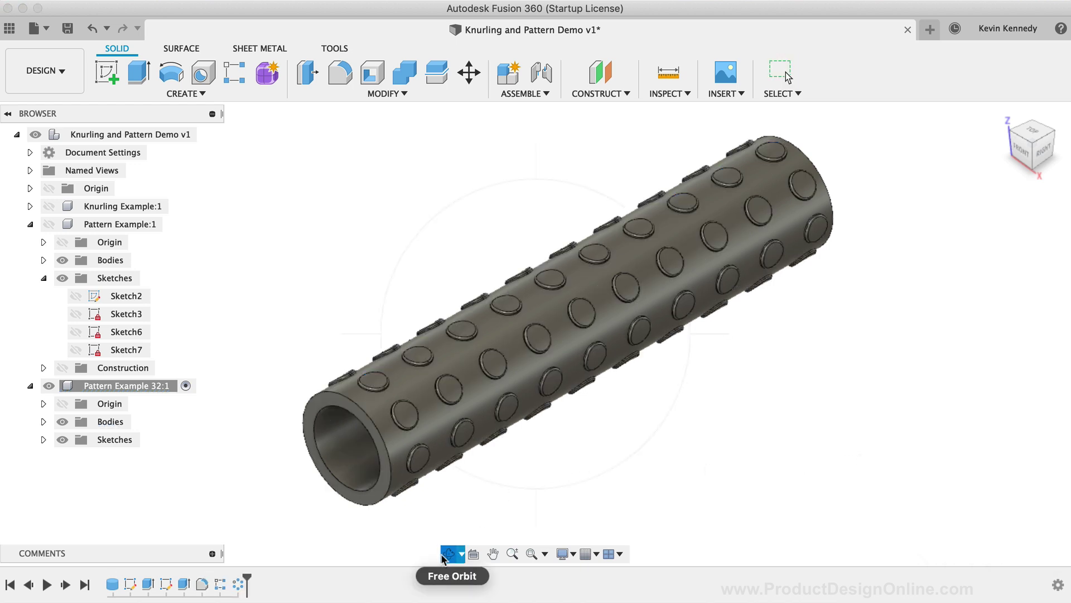
left_click_drag(628, 461, 546, 363)
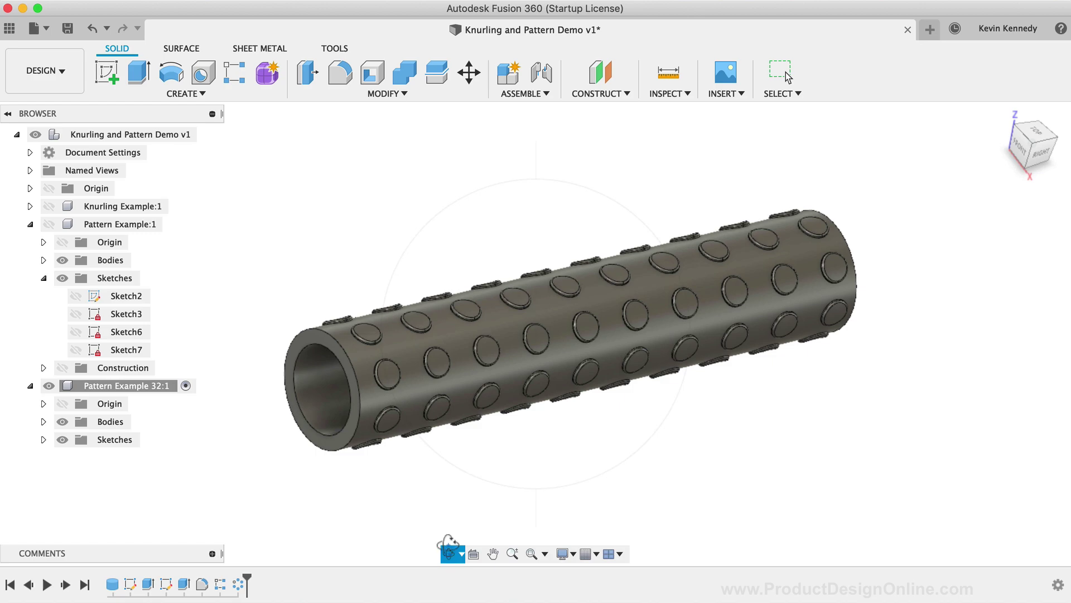
left_click(462, 553)
left_click(461, 589)
left_click_drag(527, 346, 288, 317)
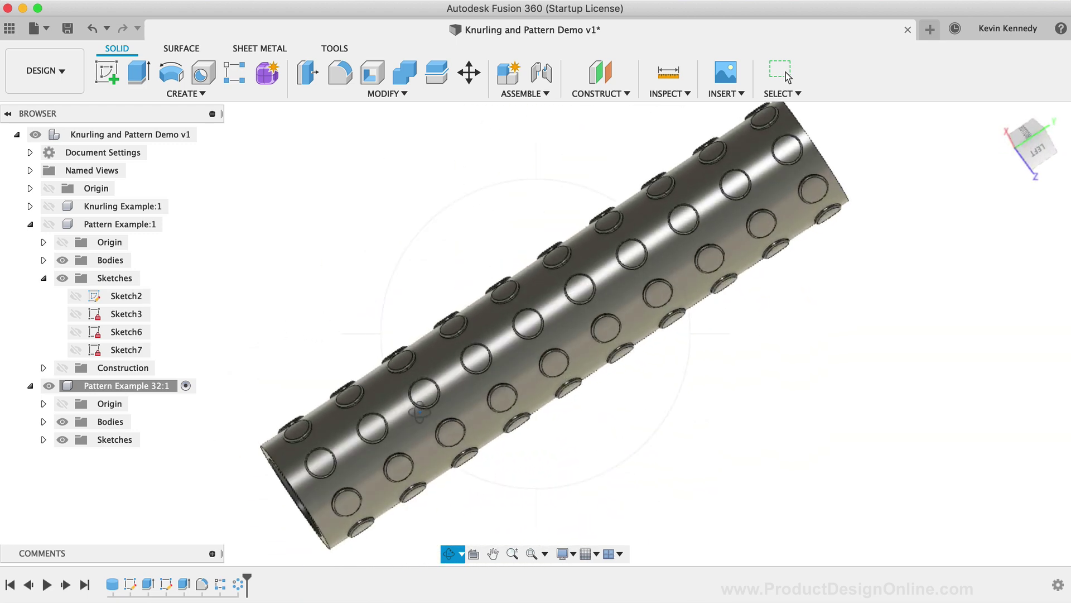
left_click_drag(420, 412, 442, 334)
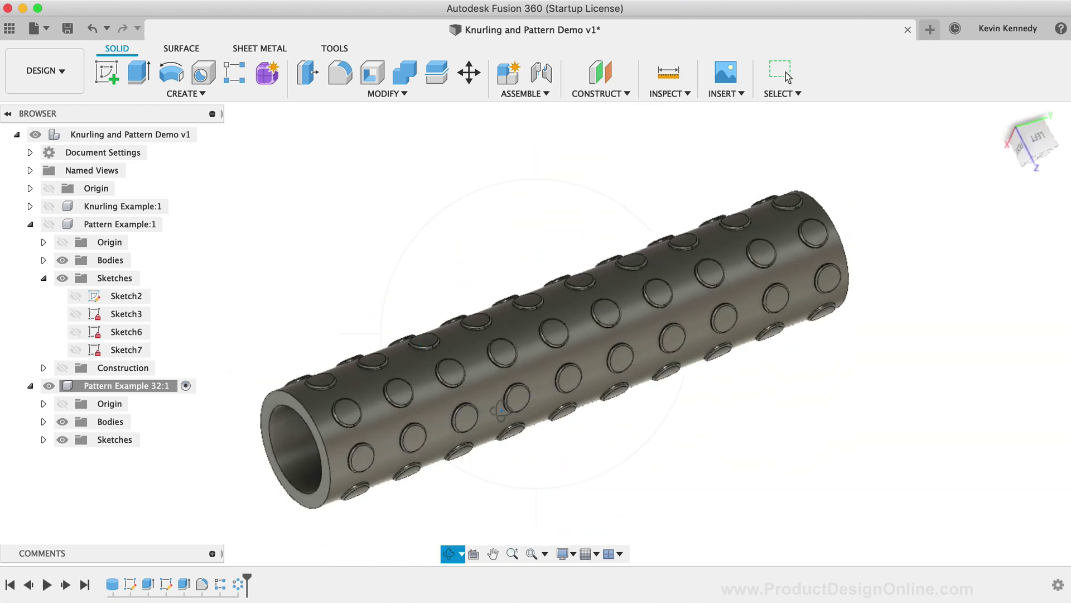
scroll(501, 410, "down", 4)
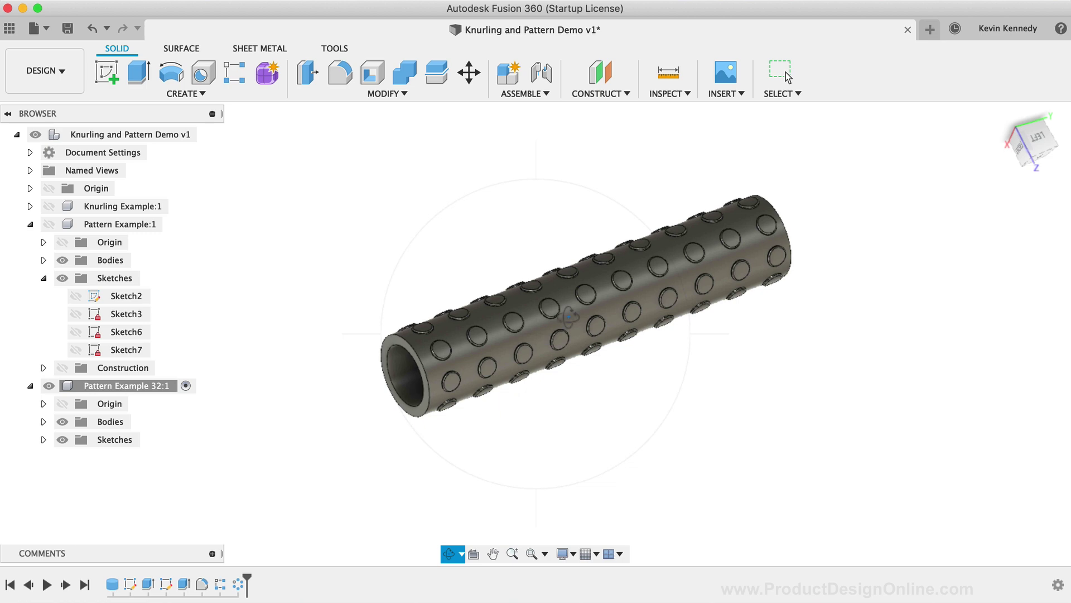
left_click_drag(569, 321, 430, 335)
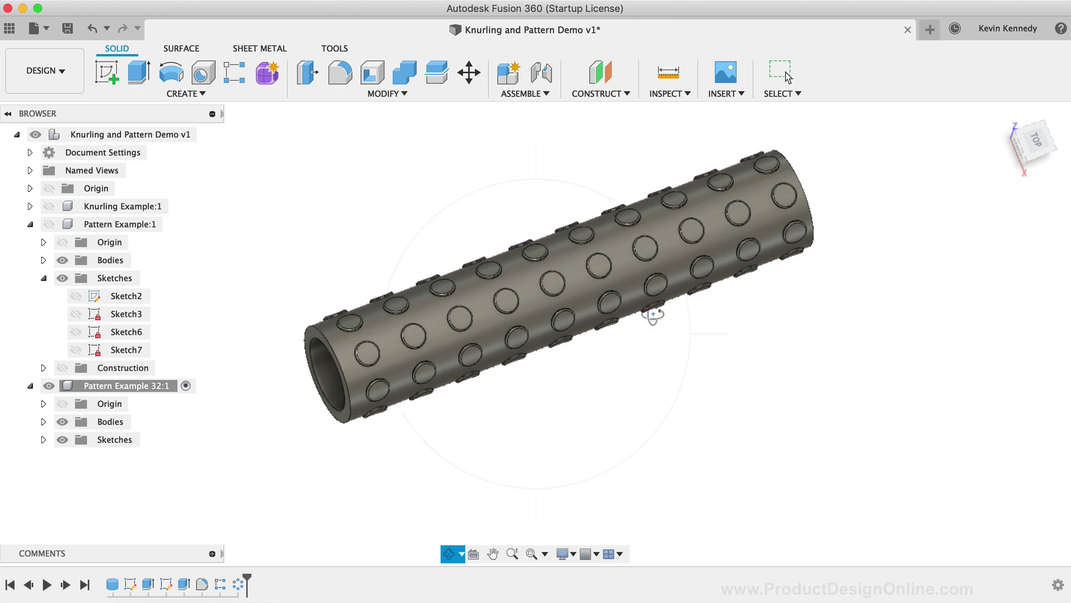
key("Escape")
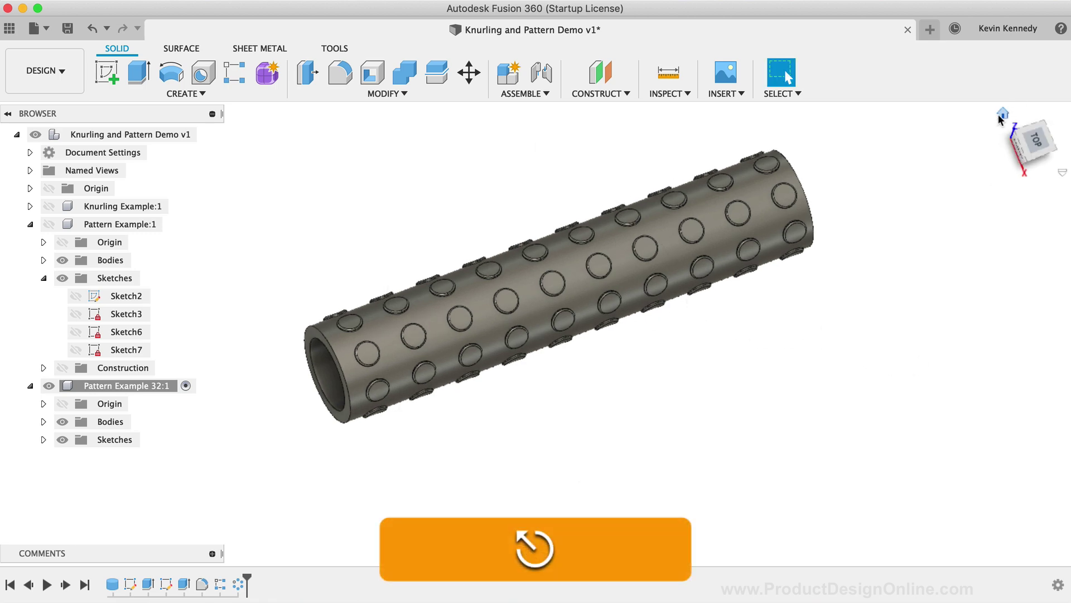
left_click(1003, 114)
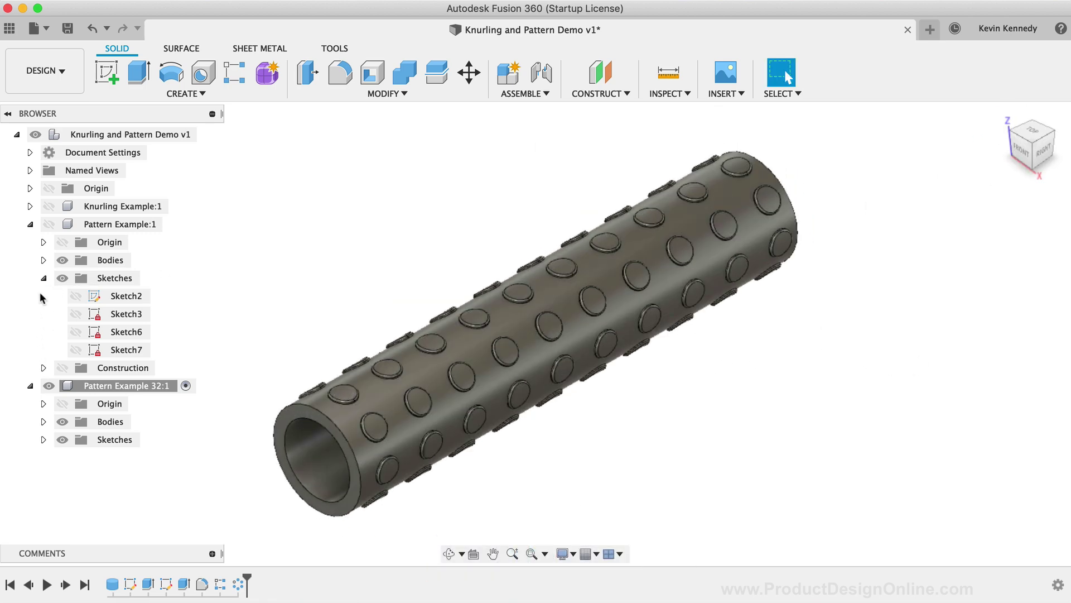
Step: Show the Pattern Example and Knurling Example components again alongside the tube
left_click(48, 223)
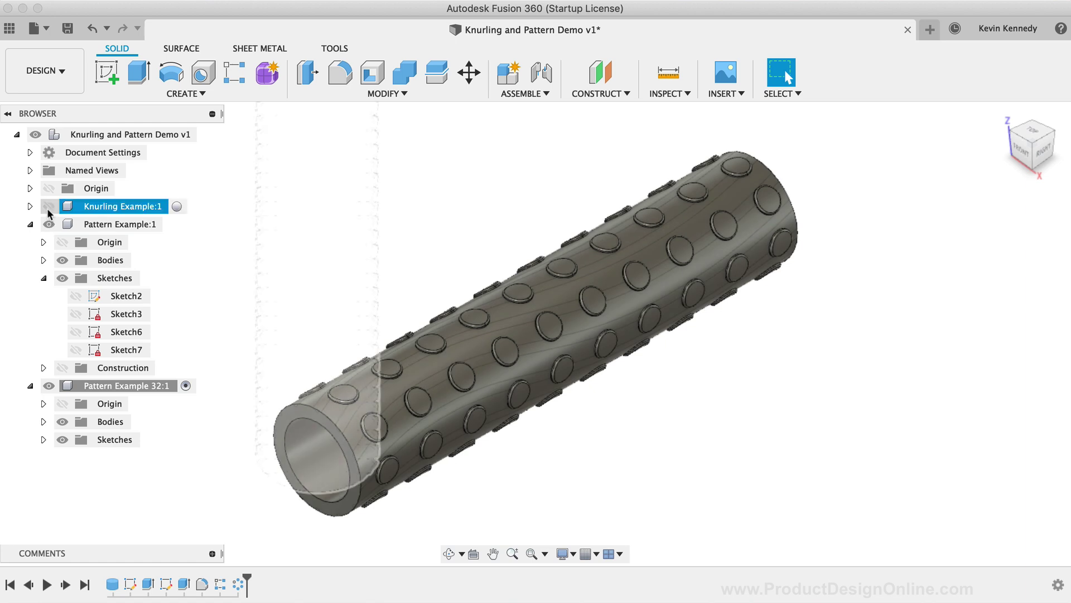
left_click(49, 206)
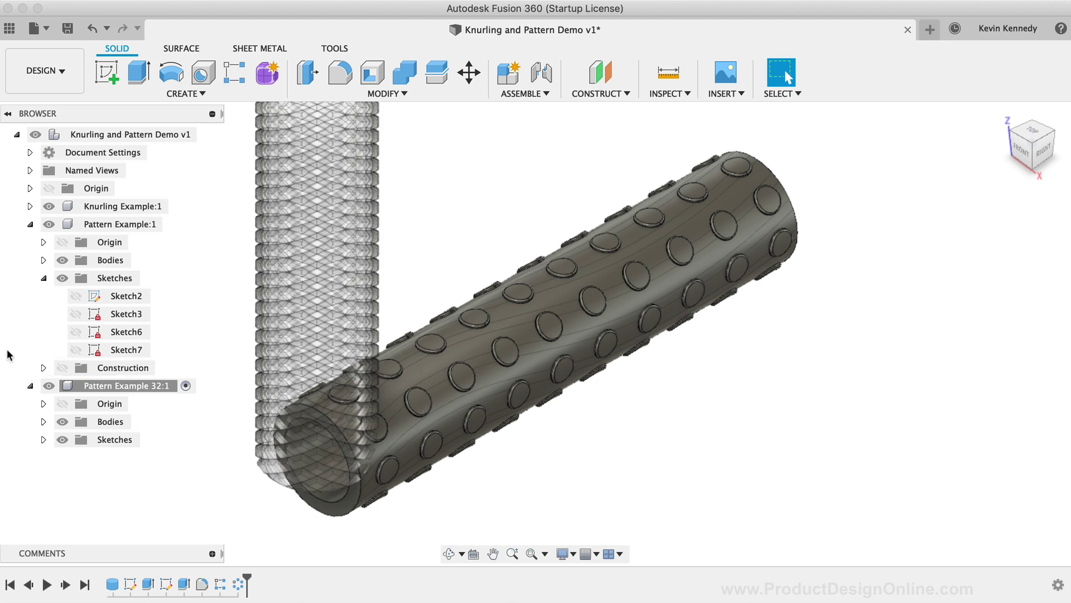
scroll(715, 336, "down", 3)
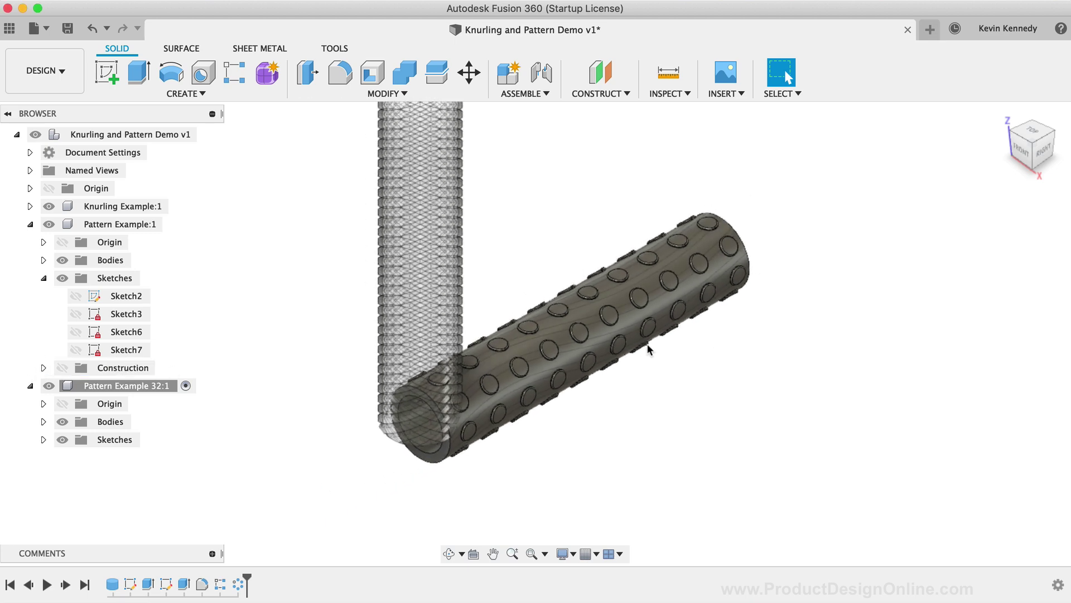
Step: Move the disc-covered tube component sideways along X, clear of the grooved cylinder, and activate the top-level Knurling and Pattern Demo component
right_click(147, 385)
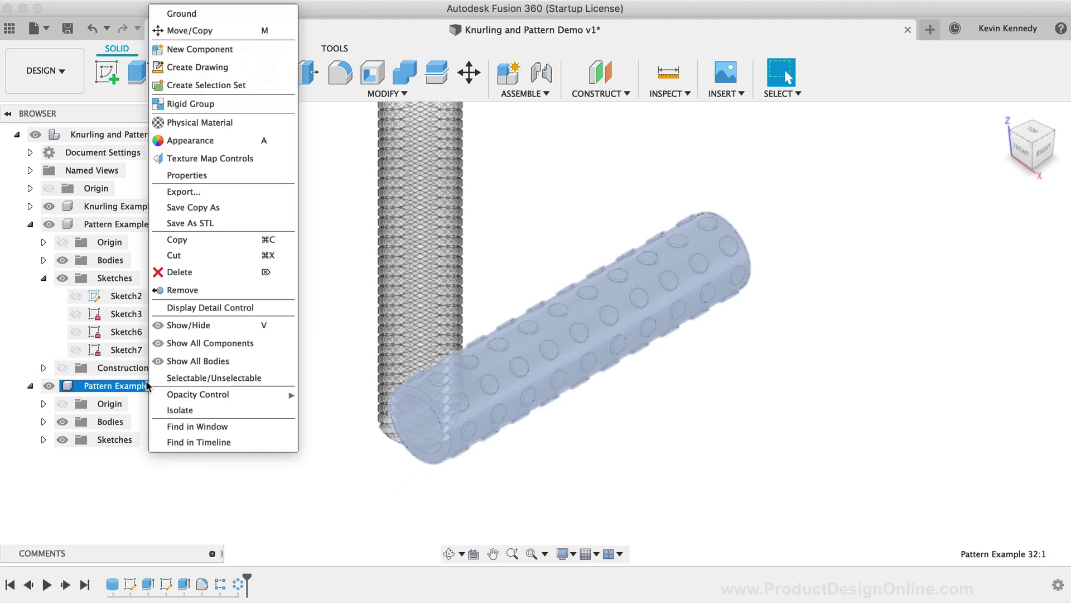
left_click(179, 30)
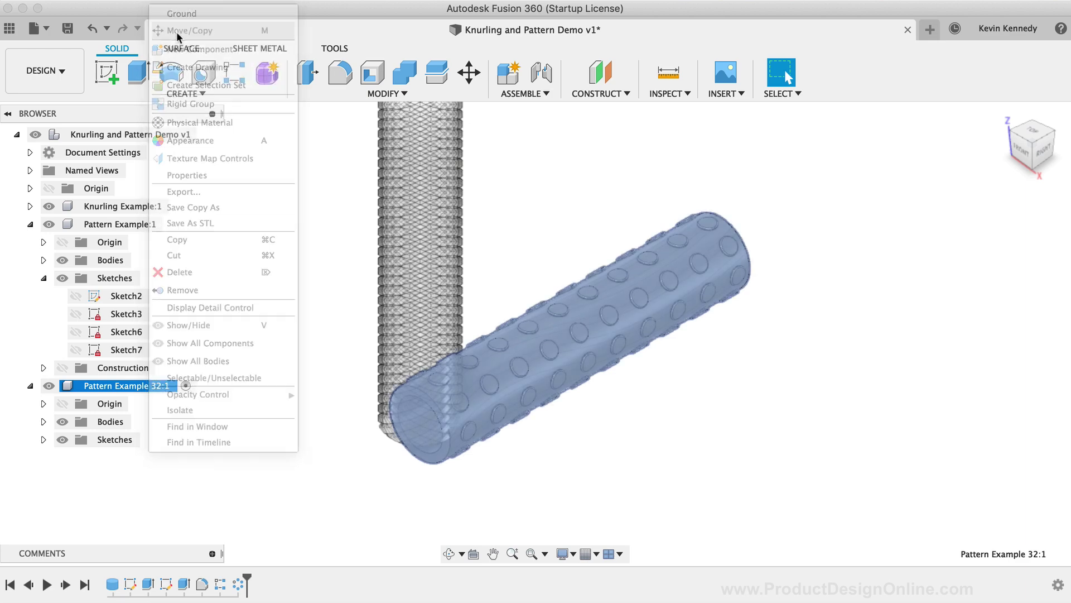
left_click_drag(597, 347, 678, 413)
left_click(866, 589)
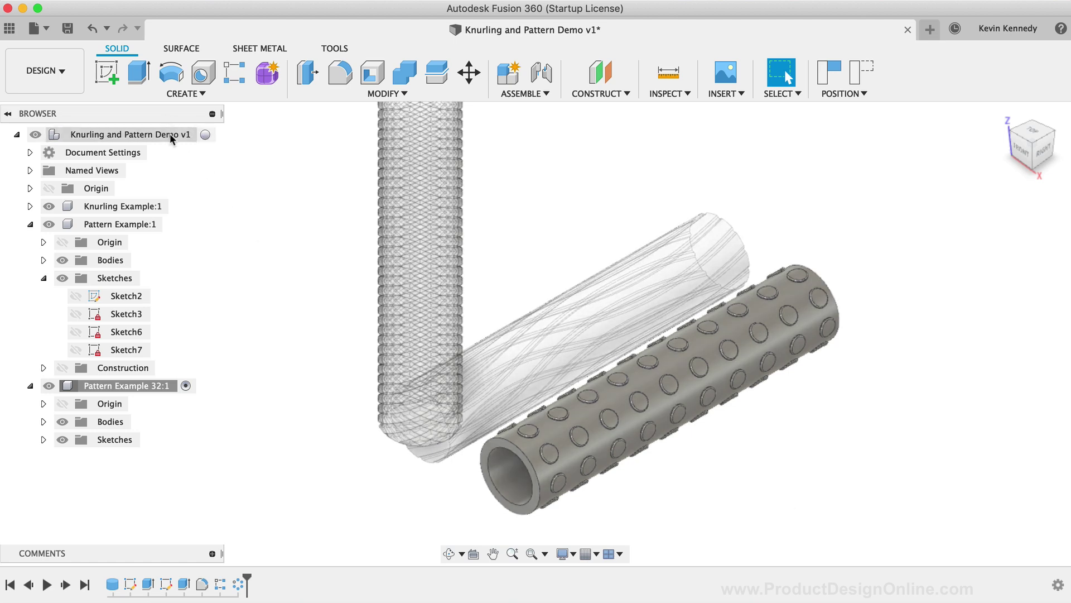
left_click(206, 134)
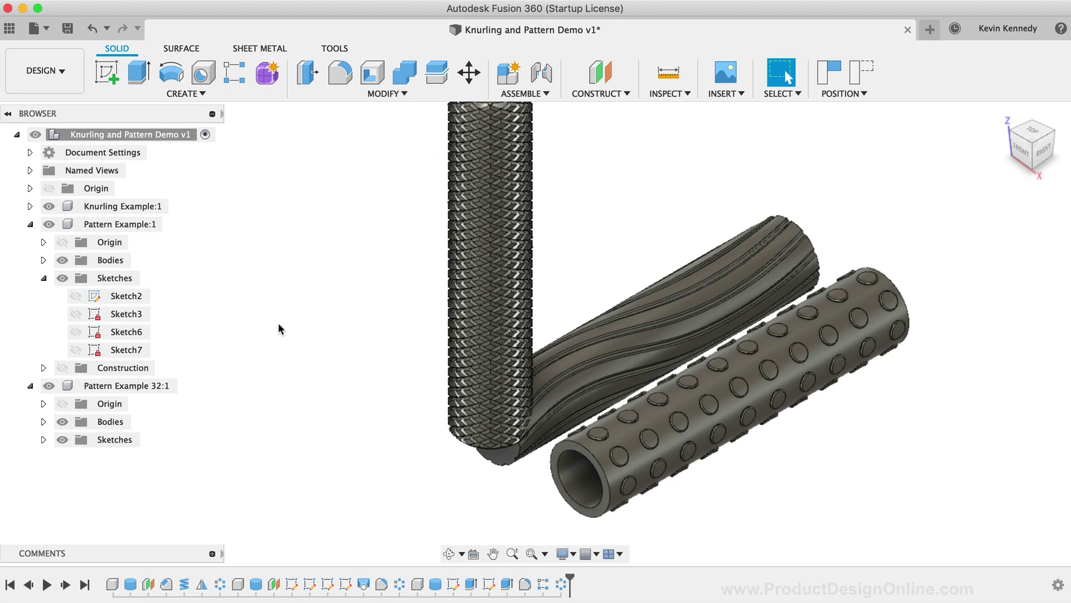
Step: Move the Knurling Example component -25 mm along X and rotate it -90 degrees about X to lie parallel to the other cylinders
right_click(115, 206)
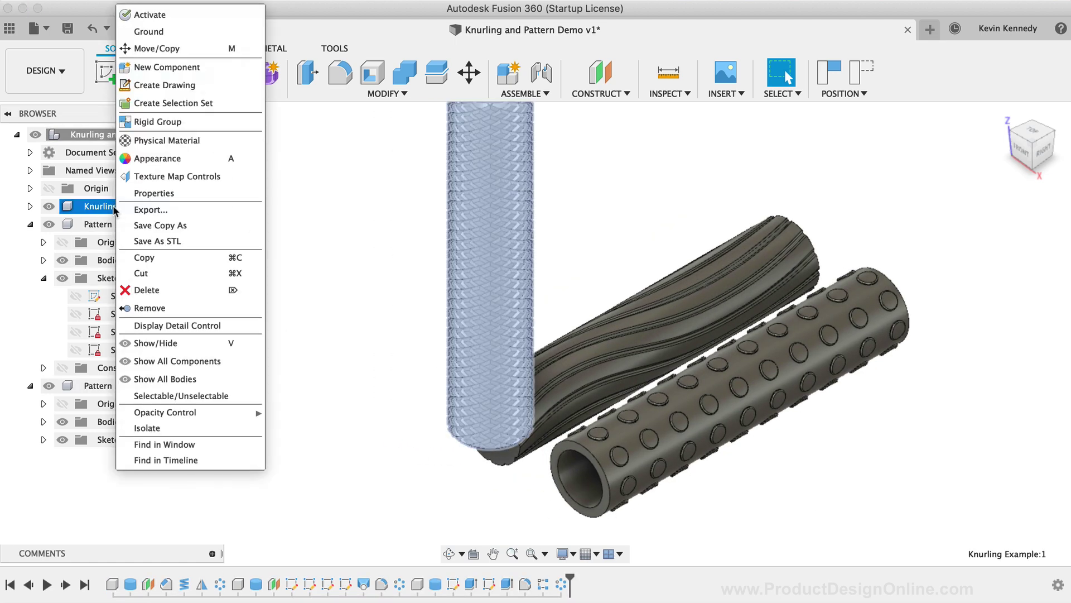
left_click(183, 51)
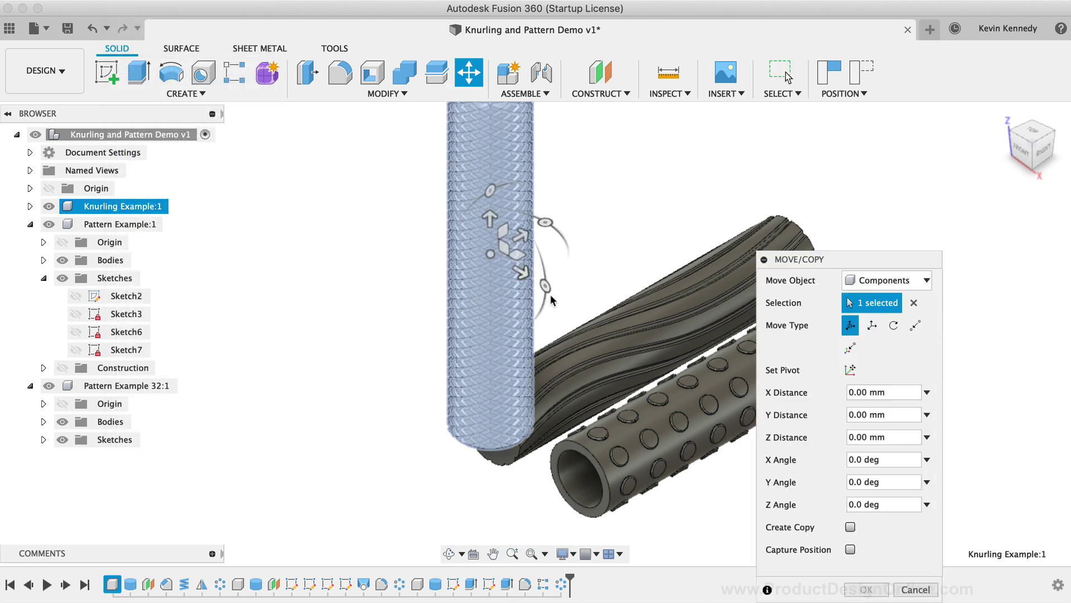
left_click_drag(529, 283, 441, 226)
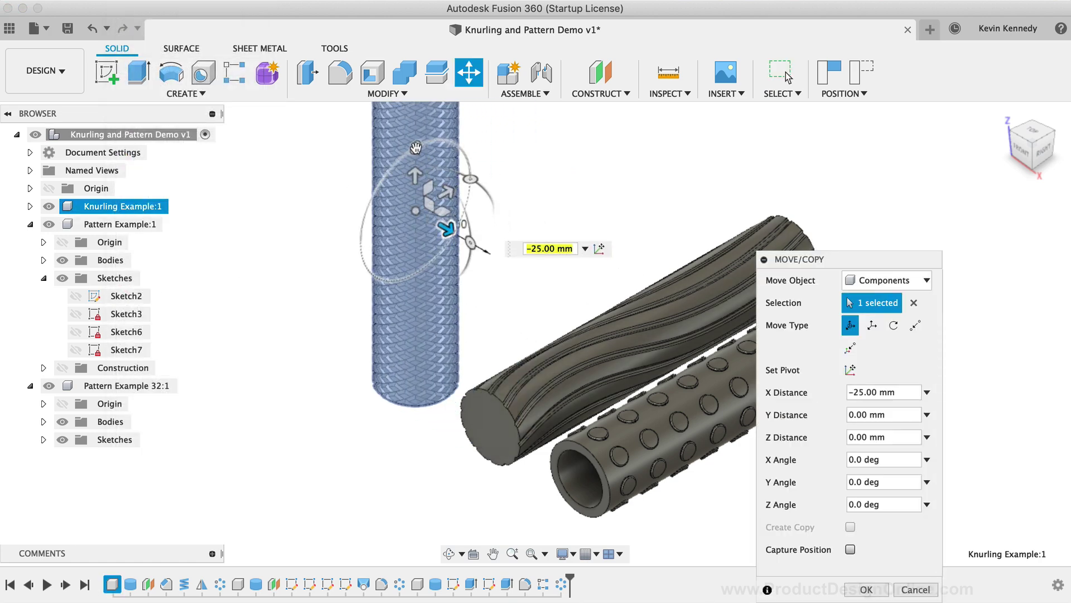
left_click_drag(415, 148, 550, 144)
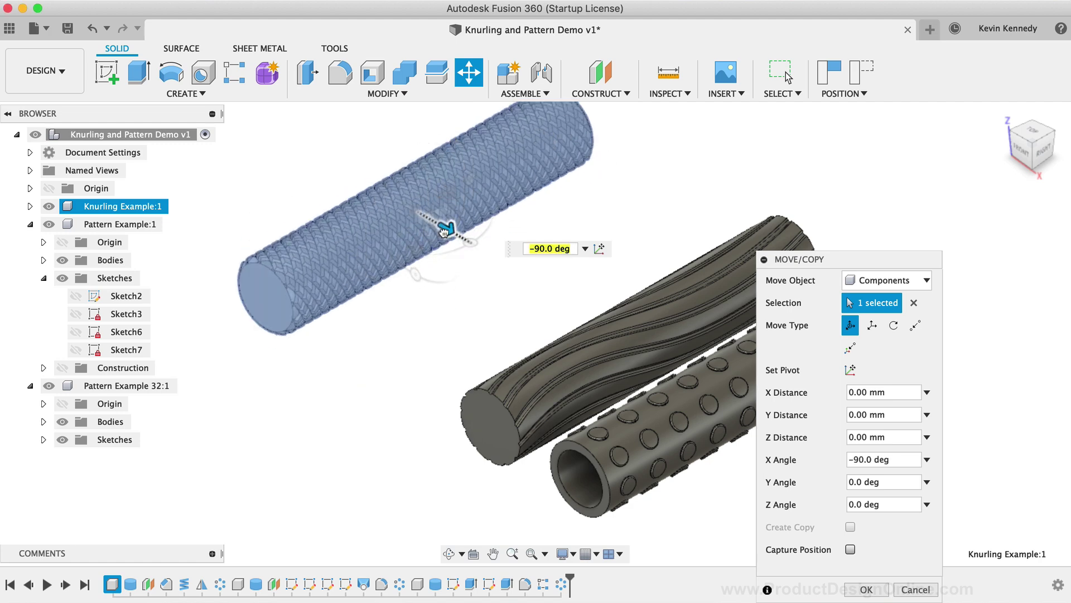
Step: Shift the knurled cylinder back along X toward the grooved cylinder, lower it by 5 mm, and apply the move
left_click_drag(446, 226, 493, 304)
left_click_drag(493, 262, 496, 286)
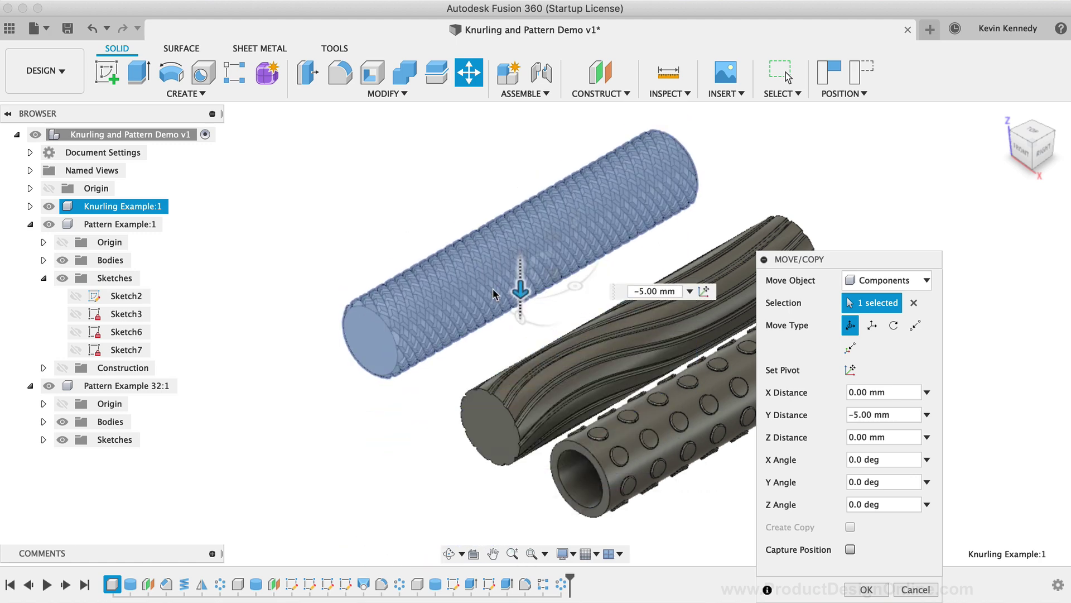
left_click(865, 589)
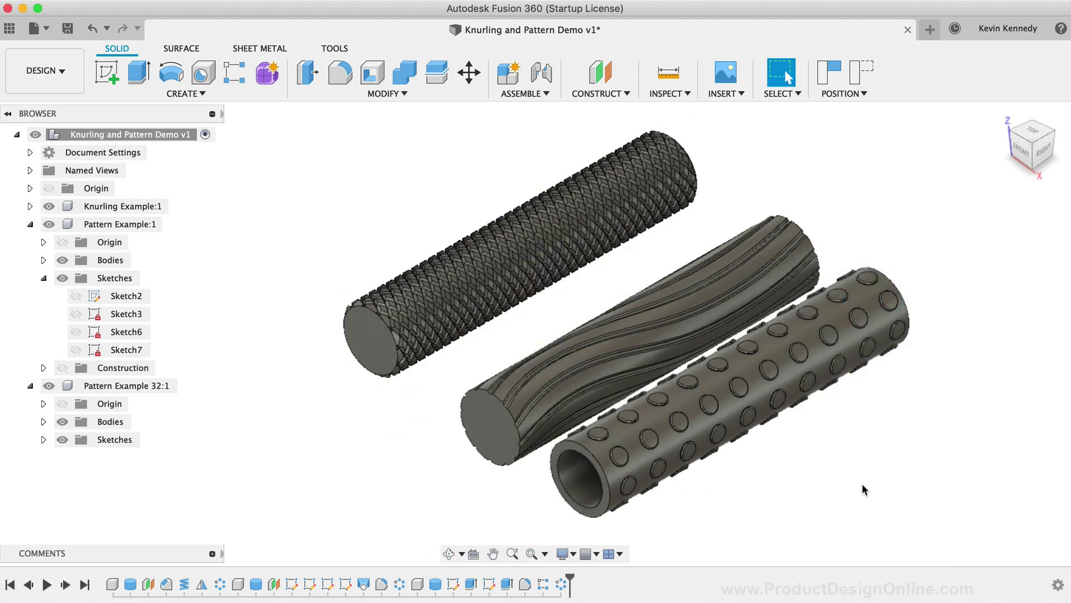
mouse_move(1040, 145)
left_mouse_down()
mouse_move(1031, 167)
mouse_move(960, 174)
left_mouse_up()
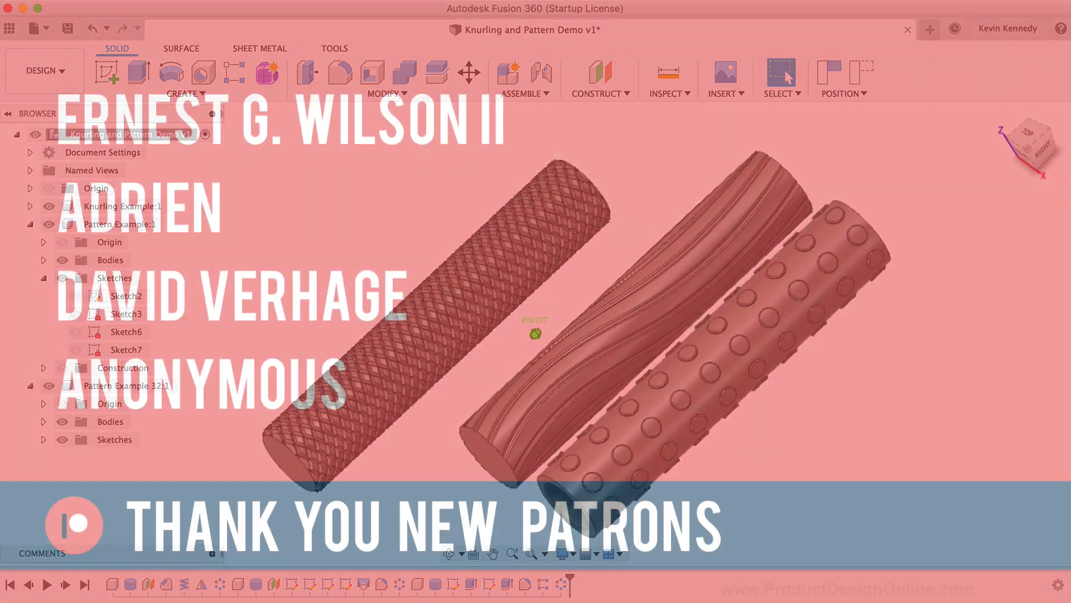